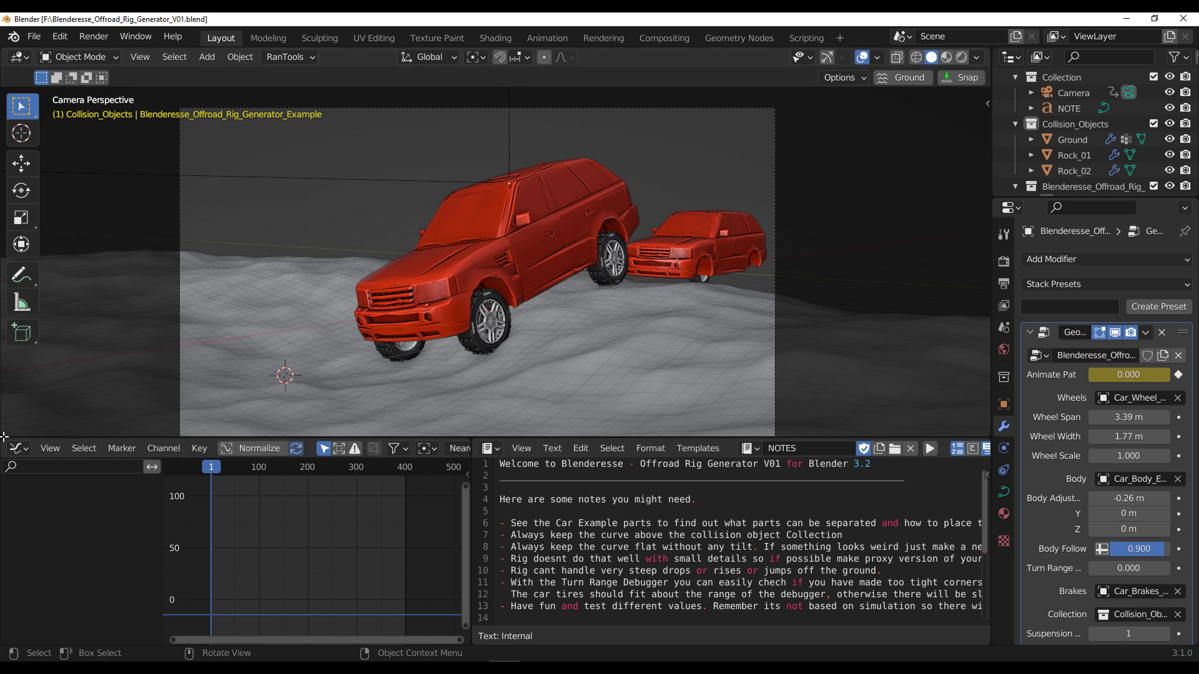
# - Split off a new area below the 3D viewport, turn it into a Timeline and enlarge it to show the frame ruler
pyautogui.moveTo(4, 437); pyautogui.dragTo(12, 403)
pyautogui.click(20, 413)
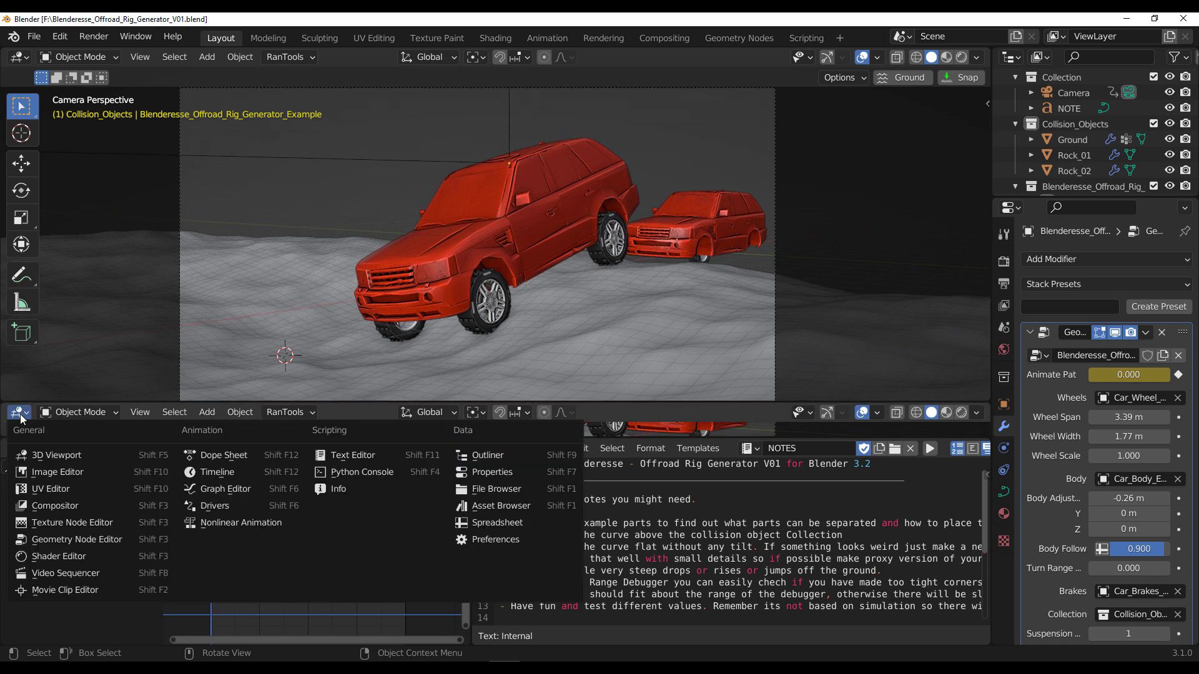
pyautogui.press('Escape')
pyautogui.click(21, 413)
pyautogui.click(249, 474)
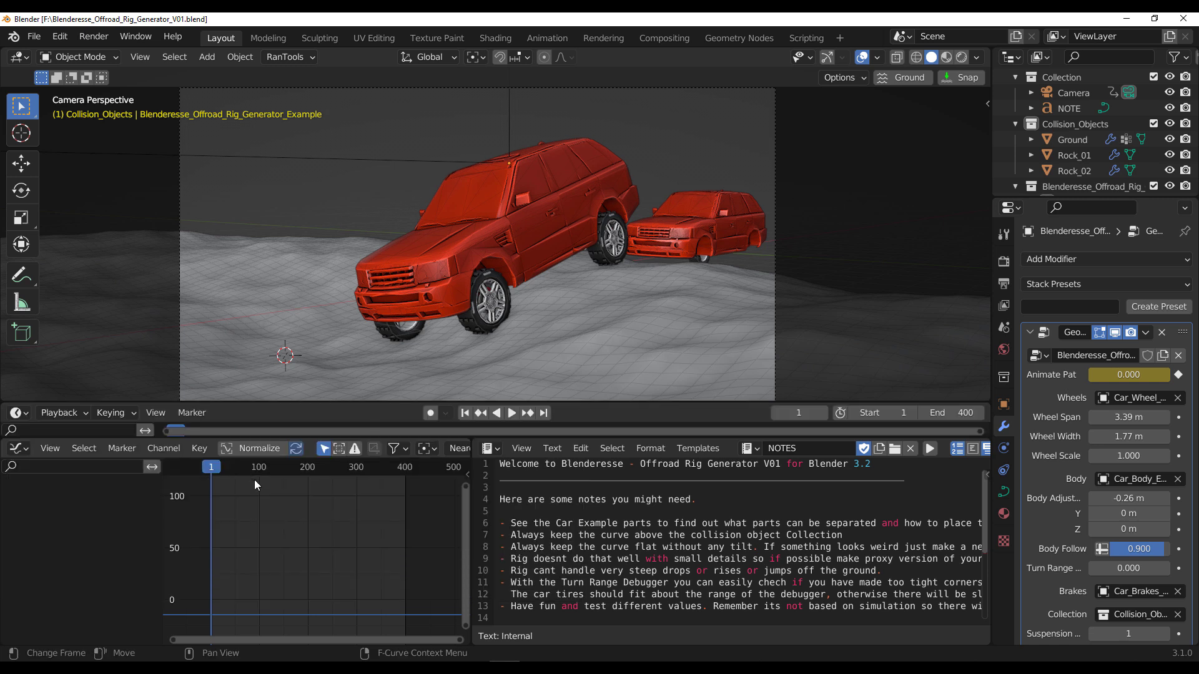
pyautogui.moveTo(482, 400); pyautogui.dragTo(482, 371)
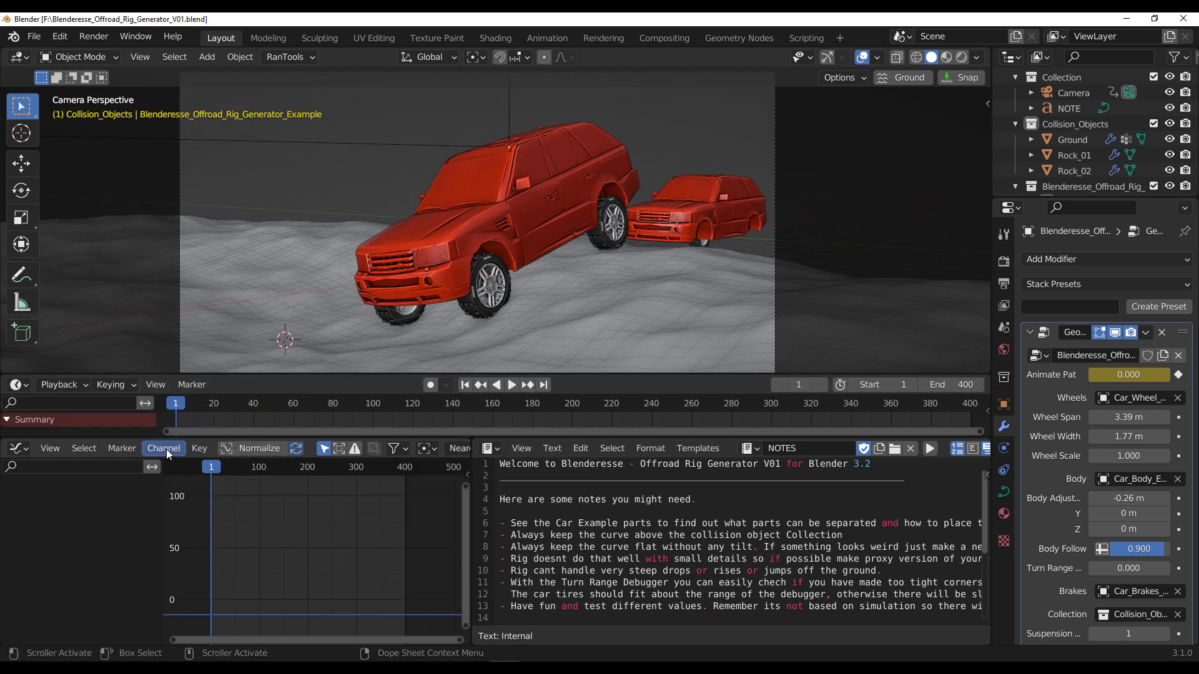
# - Scrub through the car animation and play it from the start, pausing at frame 116 where the wheels pass the rock
pyautogui.moveTo(175, 409); pyautogui.dragTo(979, 406)
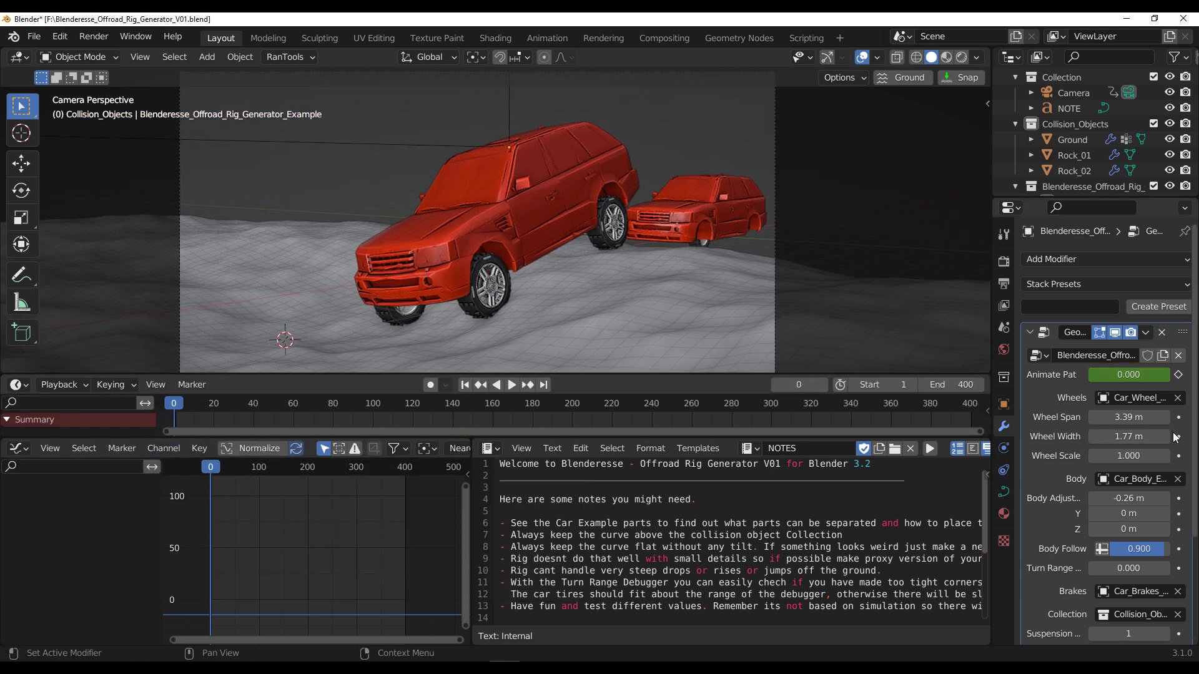
pyautogui.click(511, 384)
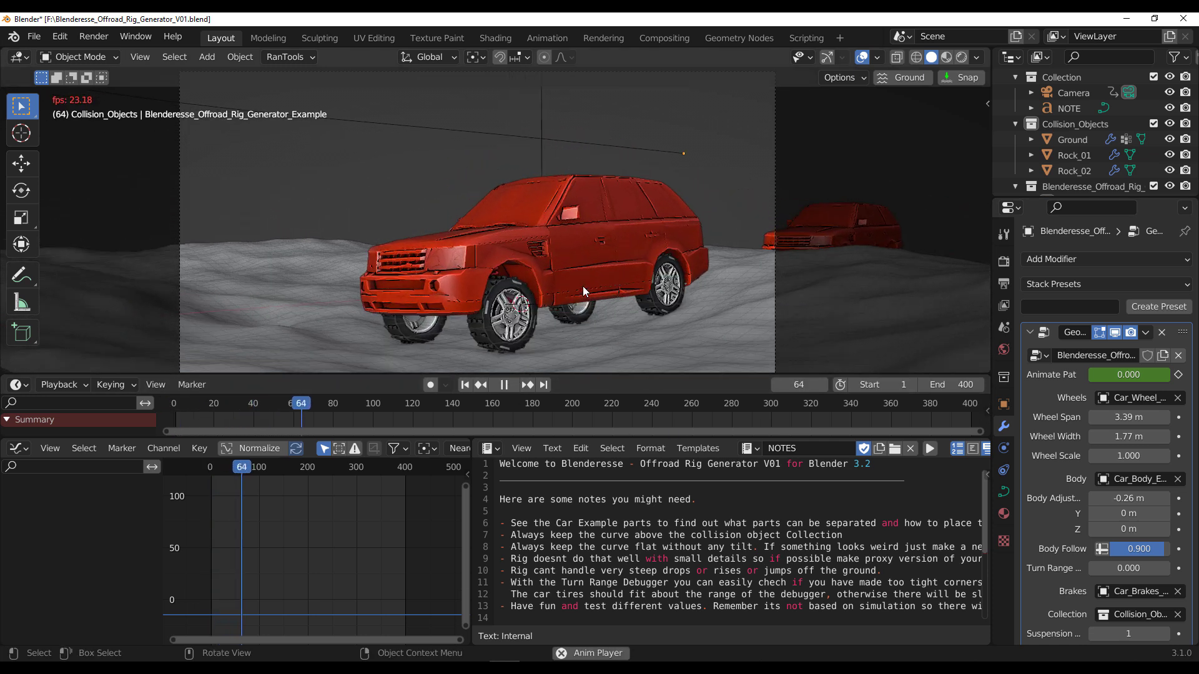
pyautogui.click(508, 386)
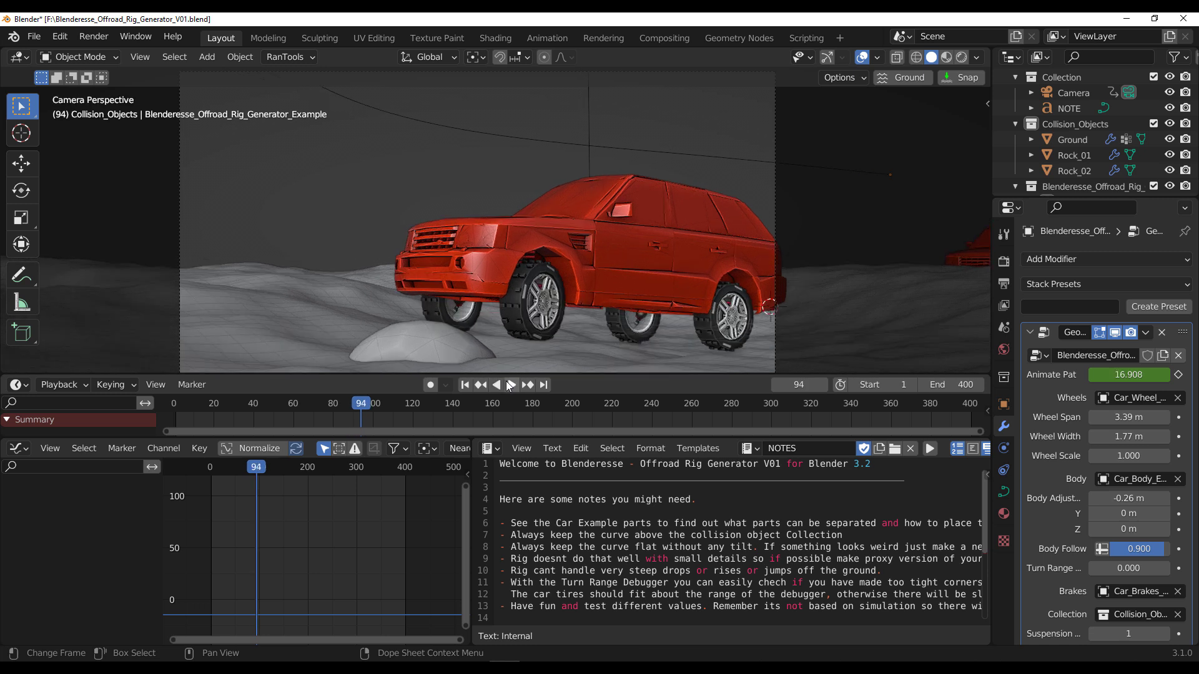
pyautogui.click(508, 385)
pyautogui.click(508, 385)
pyautogui.click(509, 384)
pyautogui.click(510, 384)
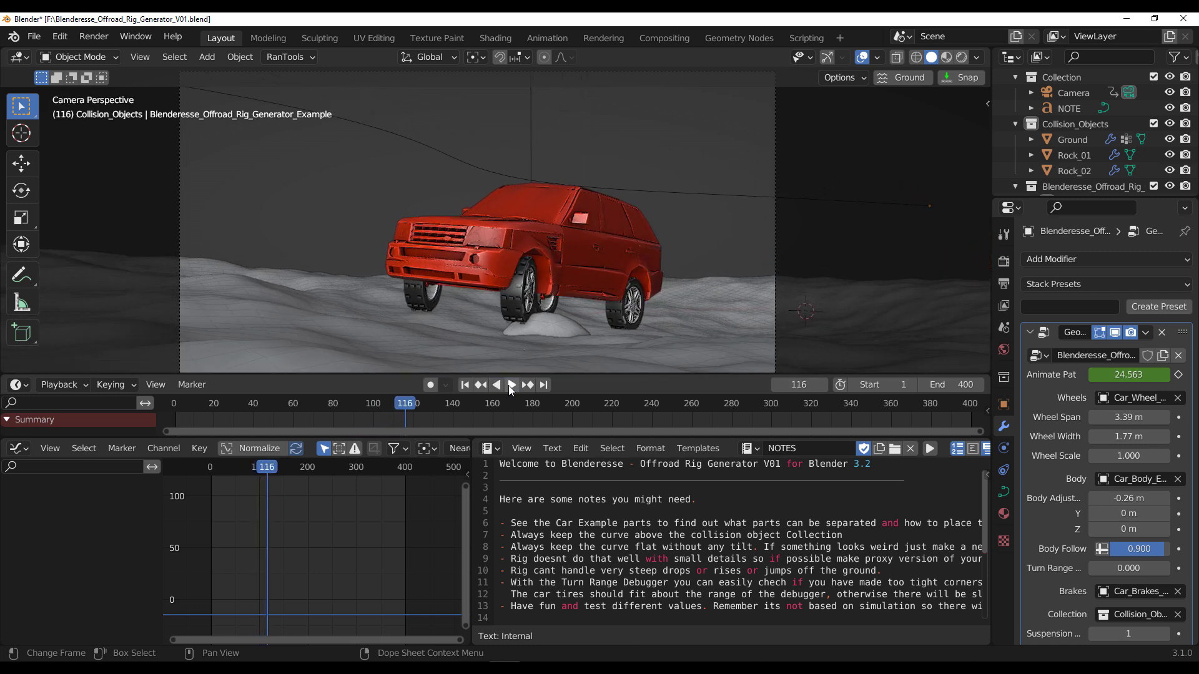
# - Show the gizmos, raise Rock_01 under the car by about 0.31 m along Z, and play the animation to check the rig's reaction
pyautogui.click(559, 335)
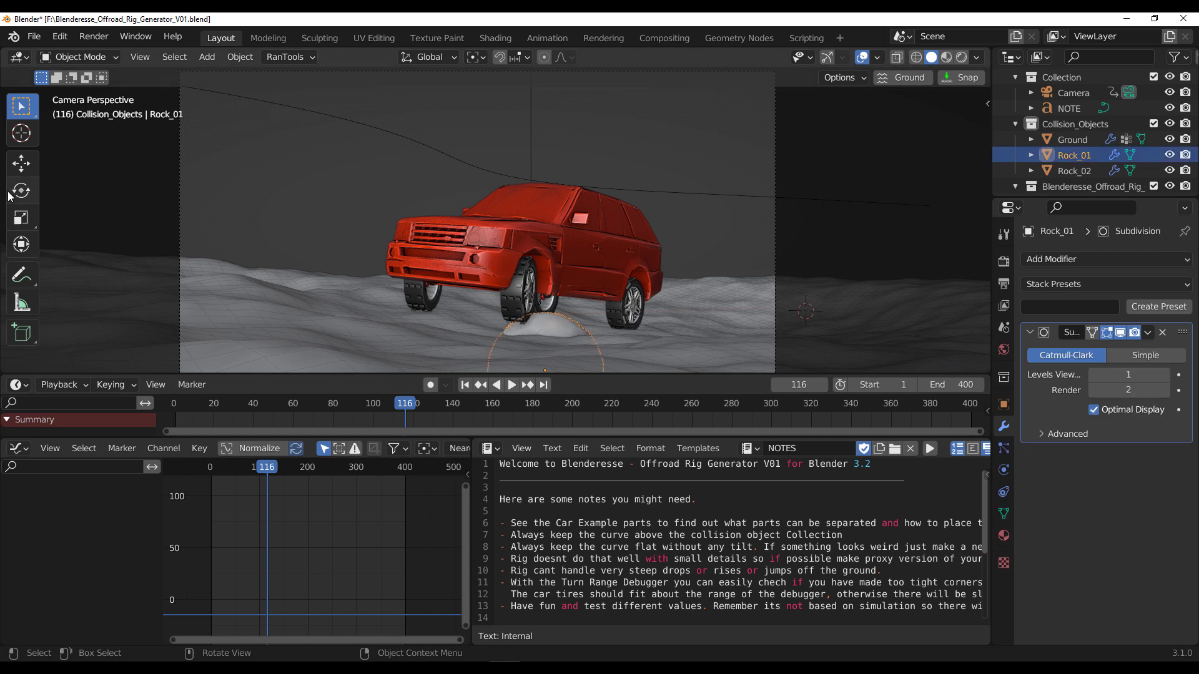
pyautogui.click(20, 168)
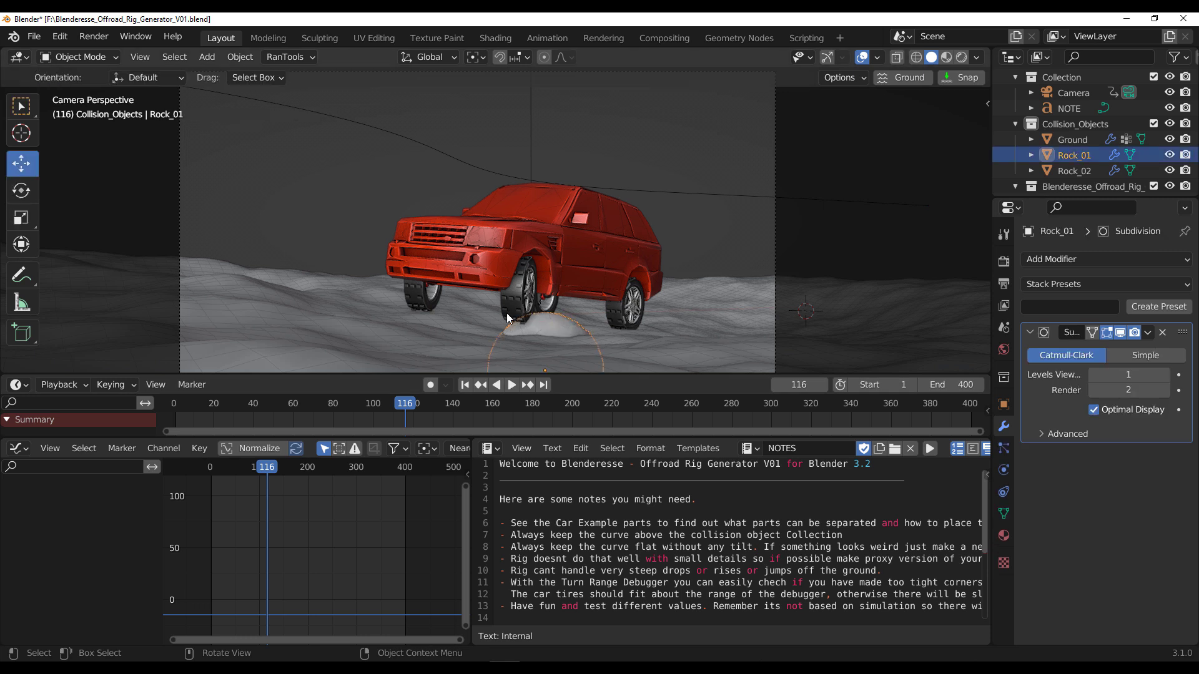
pyautogui.scroll(-2, 507, 313)
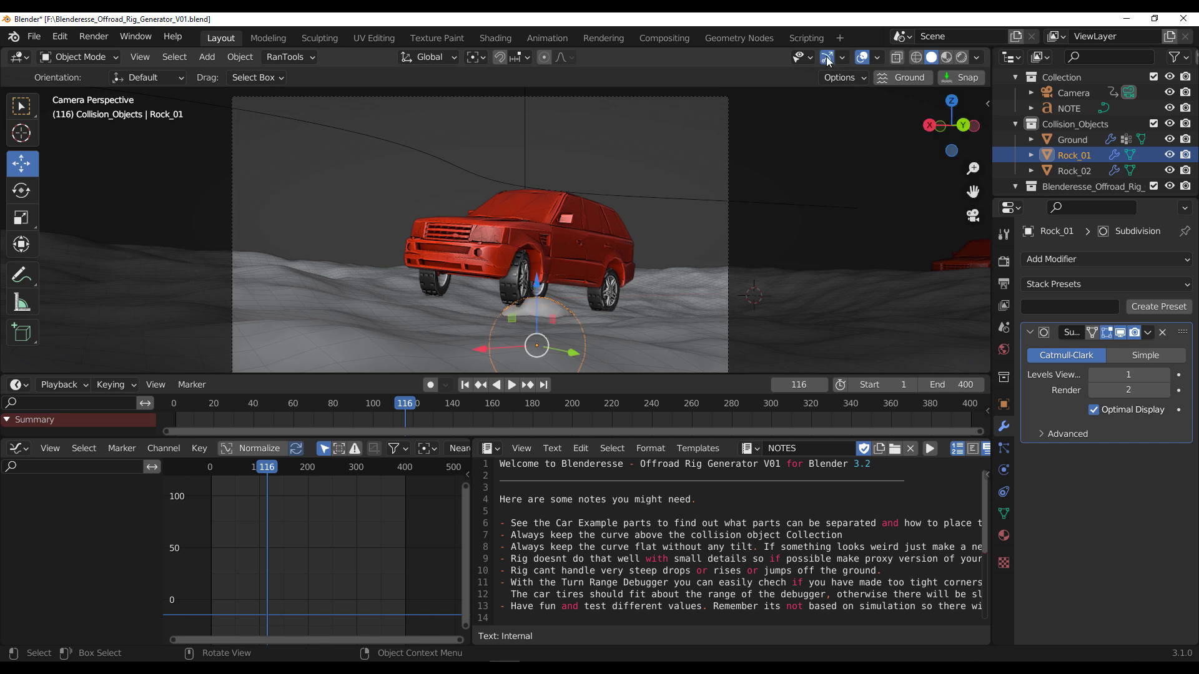
pyautogui.moveTo(539, 287)
pyautogui.mouseDown()
pyautogui.moveTo(530, 239)
pyautogui.moveTo(533, 300)
pyautogui.mouseUp()
pyautogui.moveTo(543, 255); pyautogui.dragTo(598, 296, button='middle')
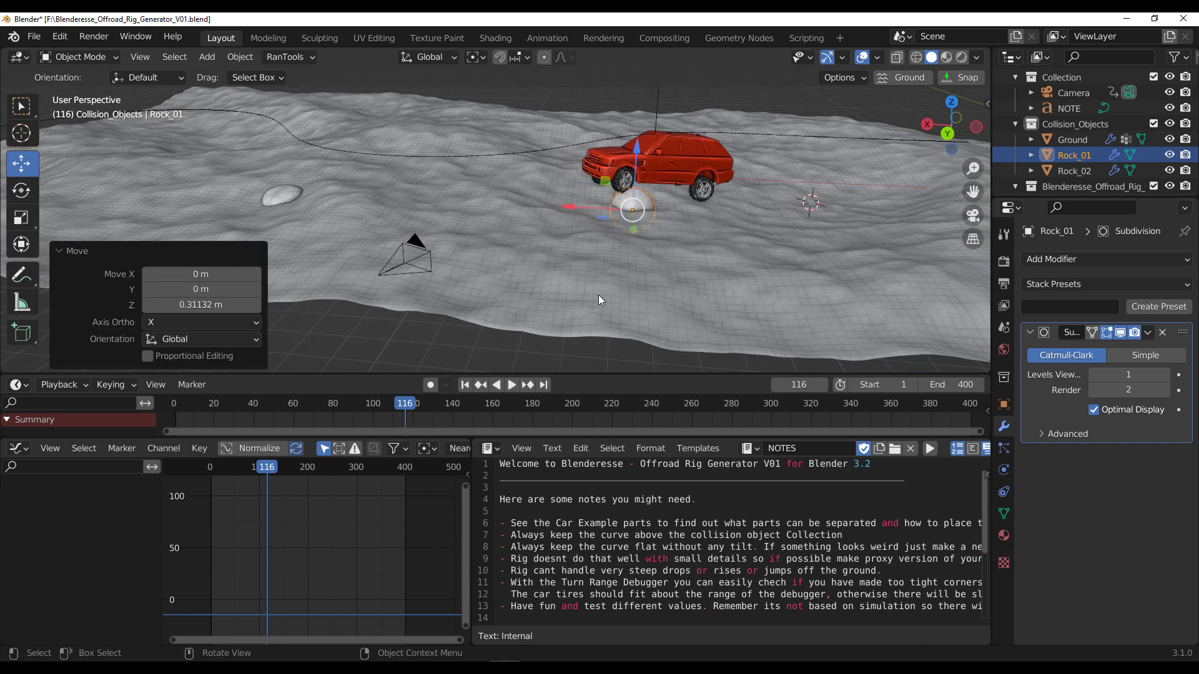
pyautogui.click(513, 385)
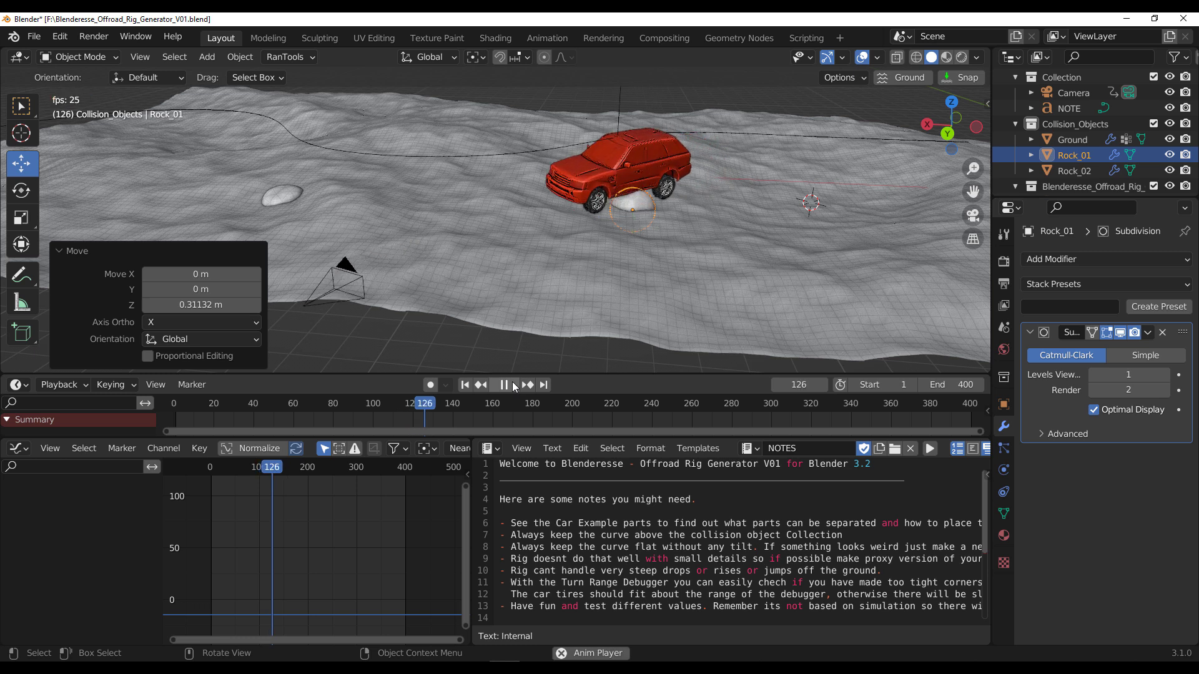
# - Set the Ground's Displace modifier strength to 3.700 and play the animation over the changed terrain
pyautogui.click(570, 273)
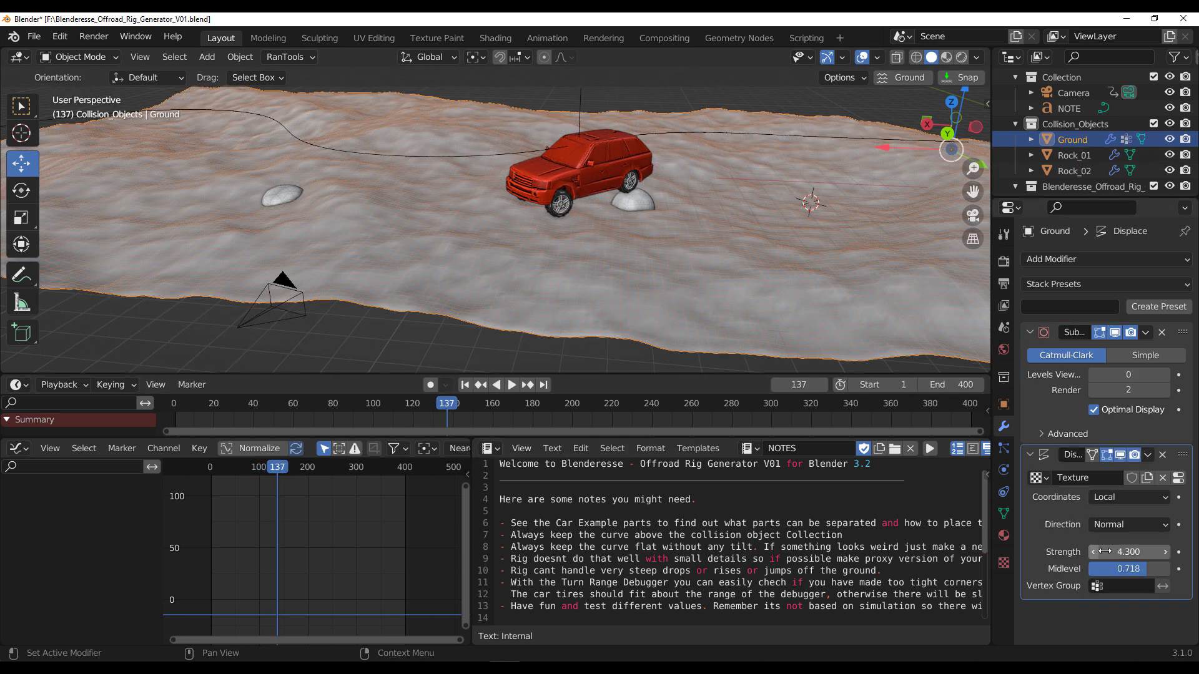
pyautogui.moveTo(1128, 552); pyautogui.dragTo(1102, 551)
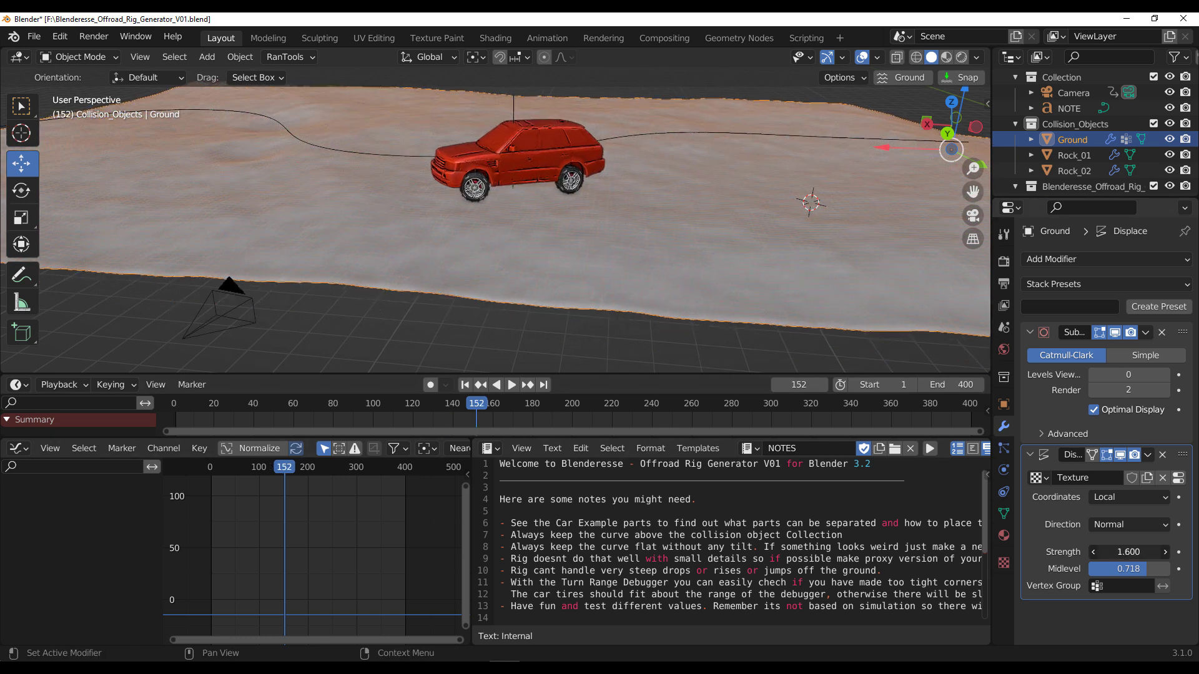
pyautogui.moveTo(1128, 551); pyautogui.dragTo(1131, 552)
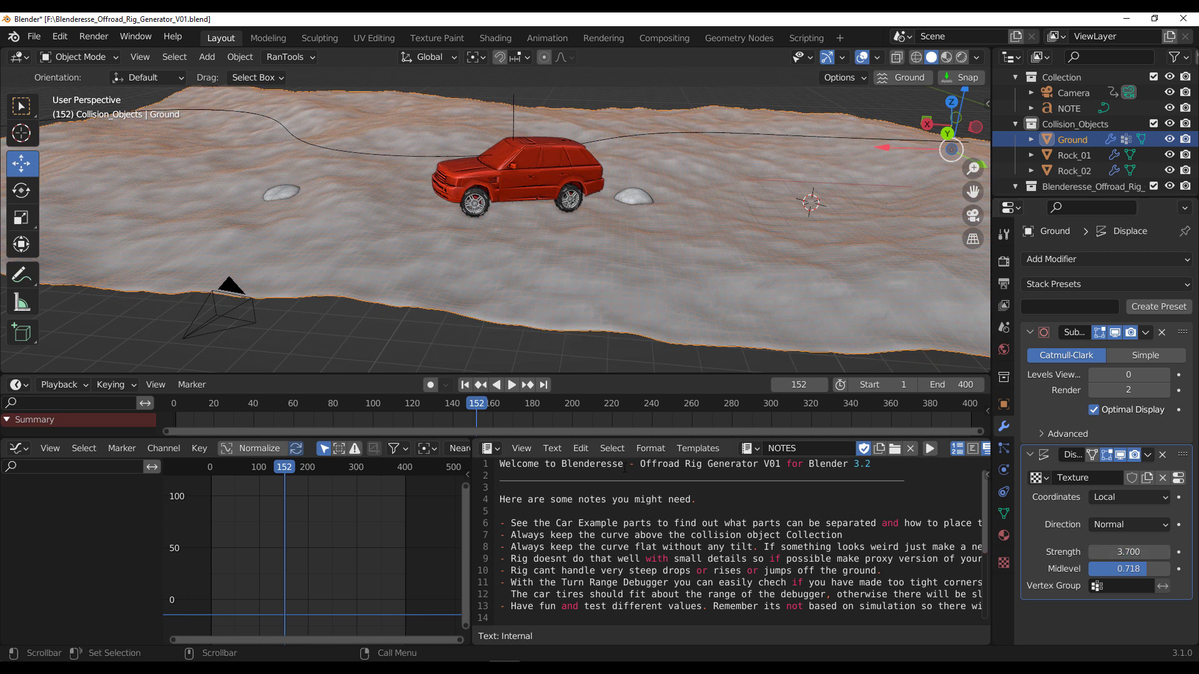
pyautogui.click(512, 385)
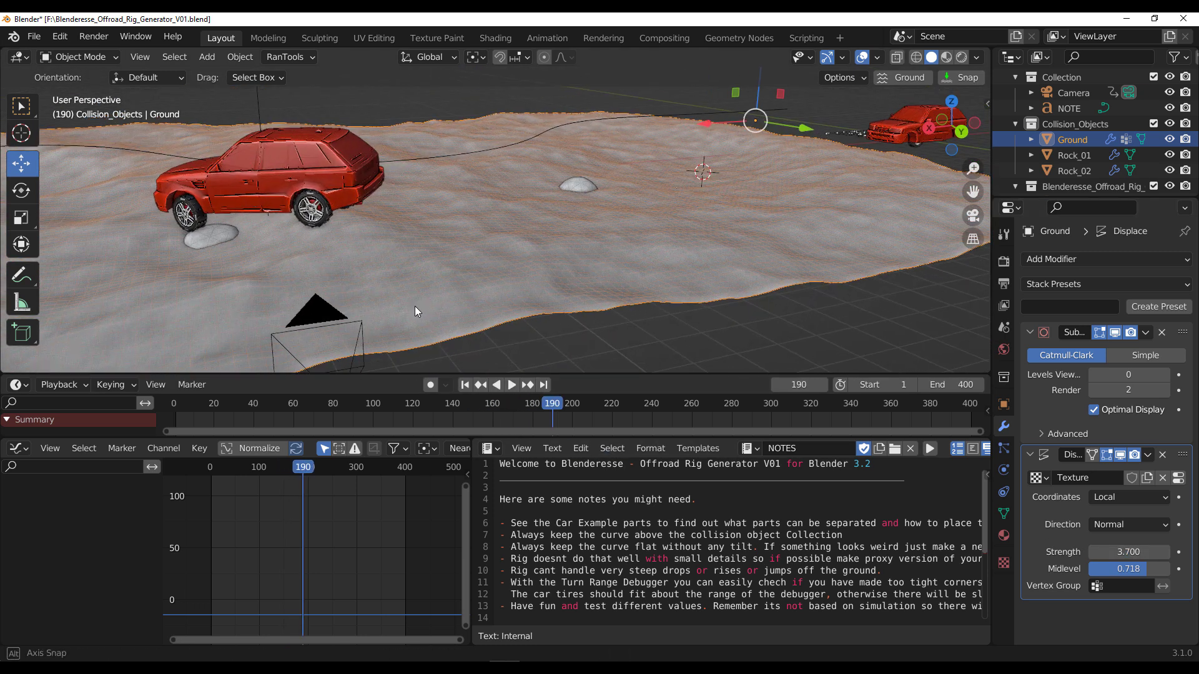
# - Edit the car rig's path curve, moving the control point ahead of the car about 2.89 m in X and -1.01 m in Y with proportional editing
pyautogui.moveTo(344, 307); pyautogui.dragTo(565, 314, button='middle')
pyautogui.click(425, 282)
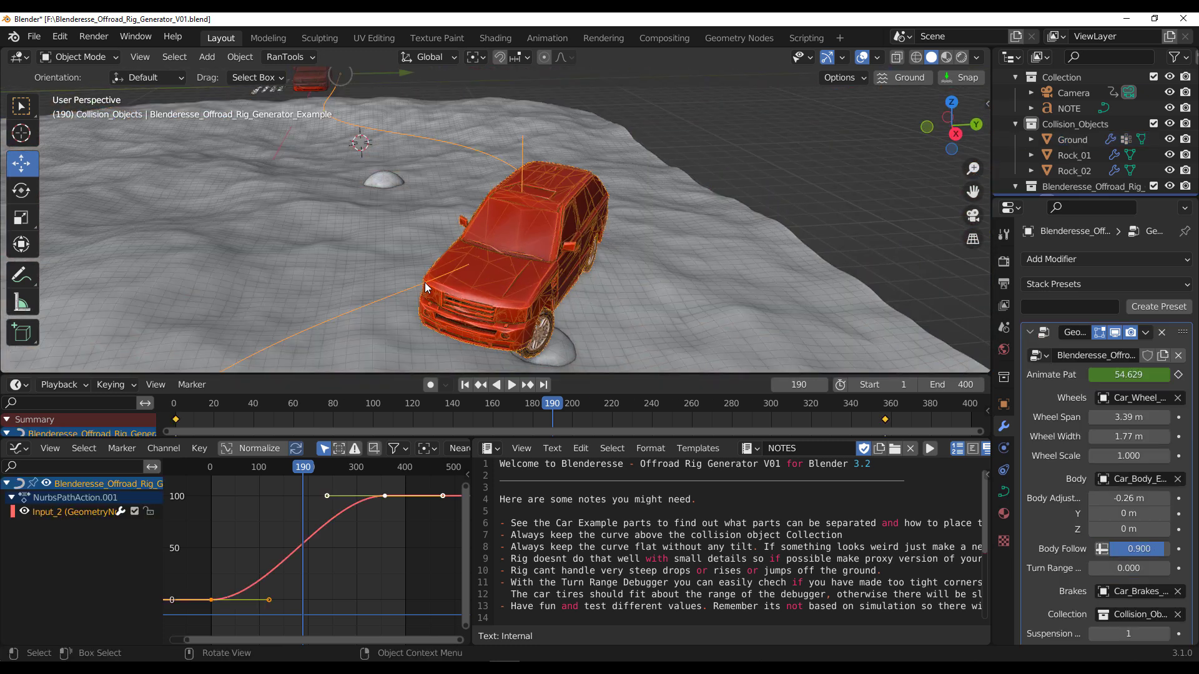
pyautogui.scroll(-3, 475, 236)
pyautogui.moveTo(489, 243); pyautogui.dragTo(391, 256, button='middle')
pyautogui.press('Tab')
pyautogui.scroll(2, 390, 256)
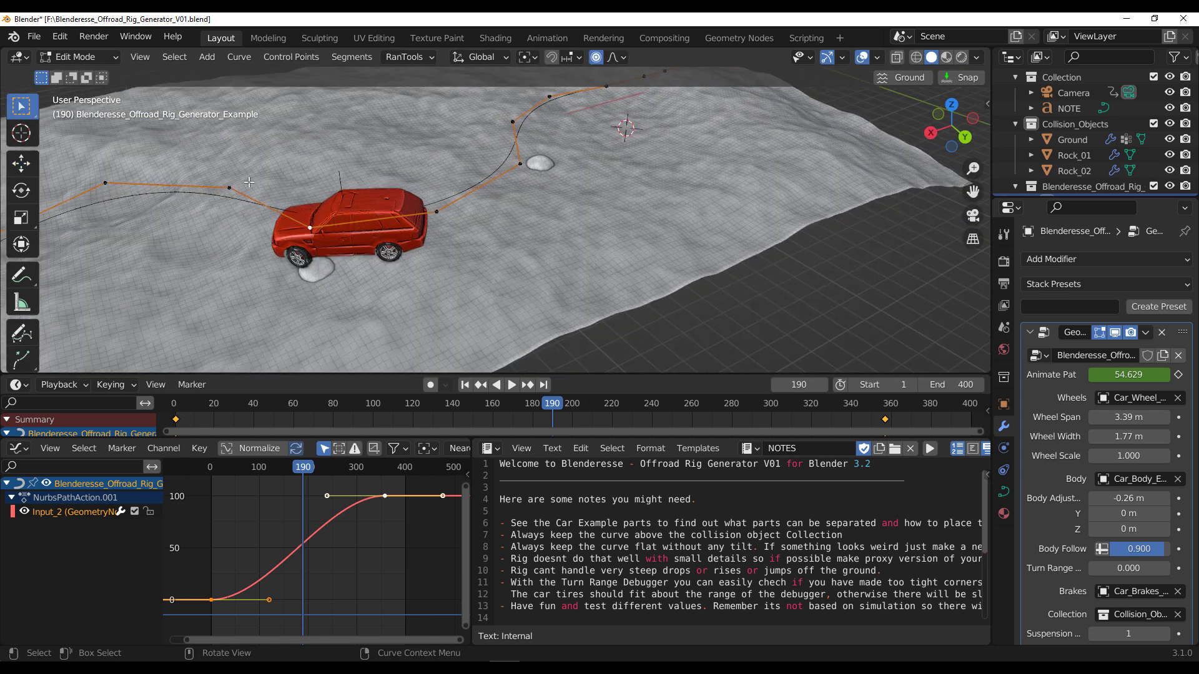
pyautogui.click(21, 169)
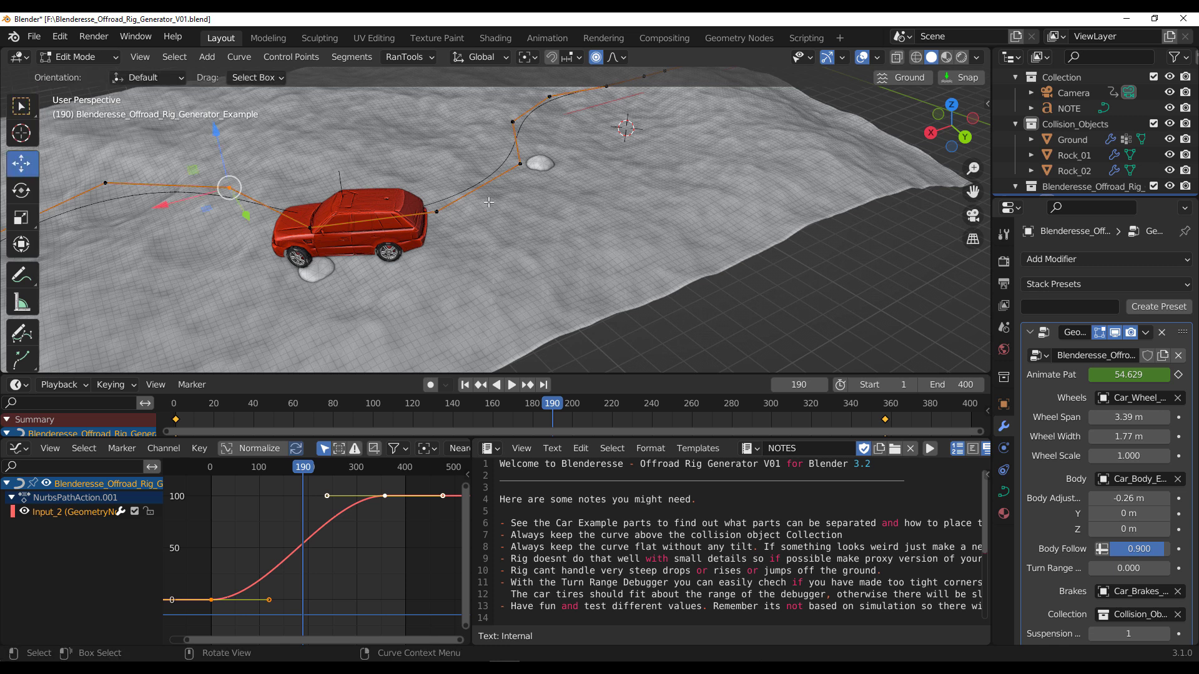
pyautogui.moveTo(603, 219); pyautogui.dragTo(671, 367, button='middle')
pyautogui.moveTo(472, 231); pyautogui.dragTo(450, 233)
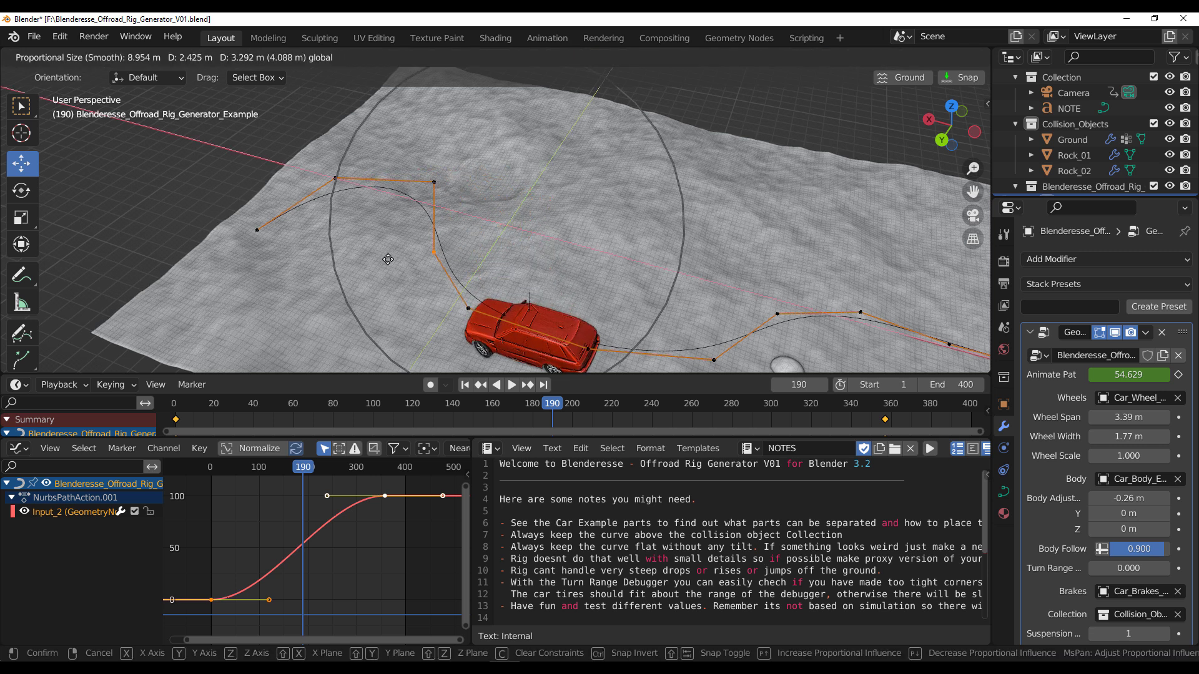
pyautogui.moveTo(443, 225); pyautogui.dragTo(417, 205)
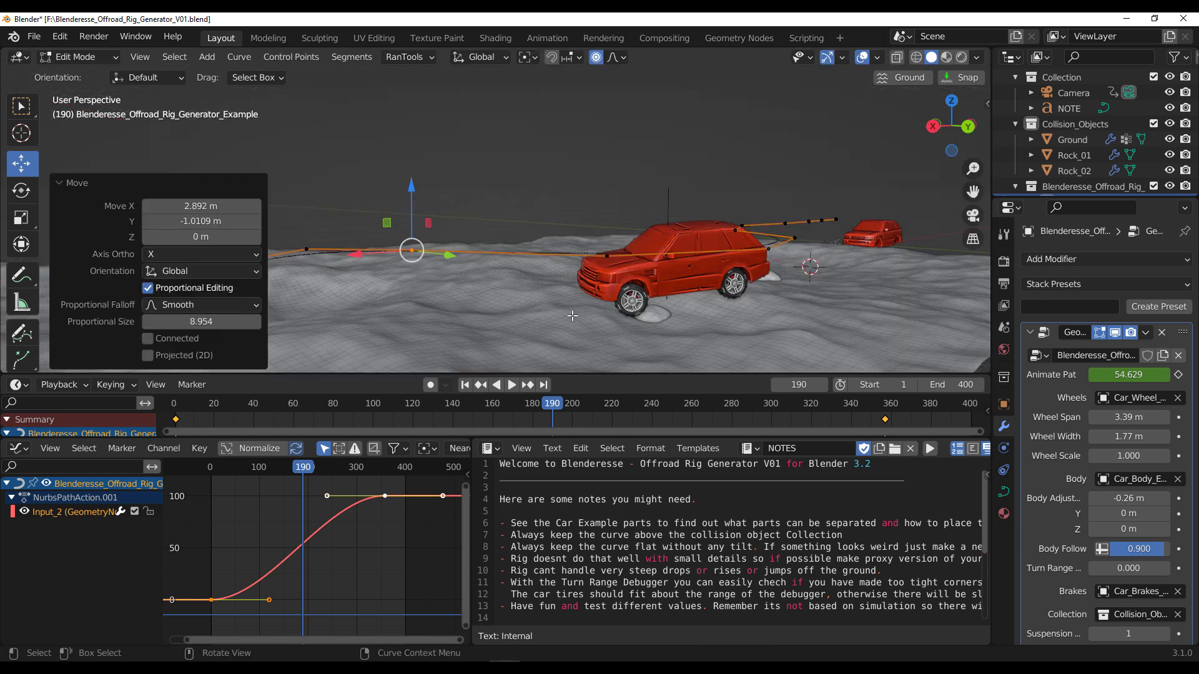
# - Move the same path point about -6.53 m in X and -1.11 m in Z, scrub to frame 253 and return to Object Mode
pyautogui.press('g')
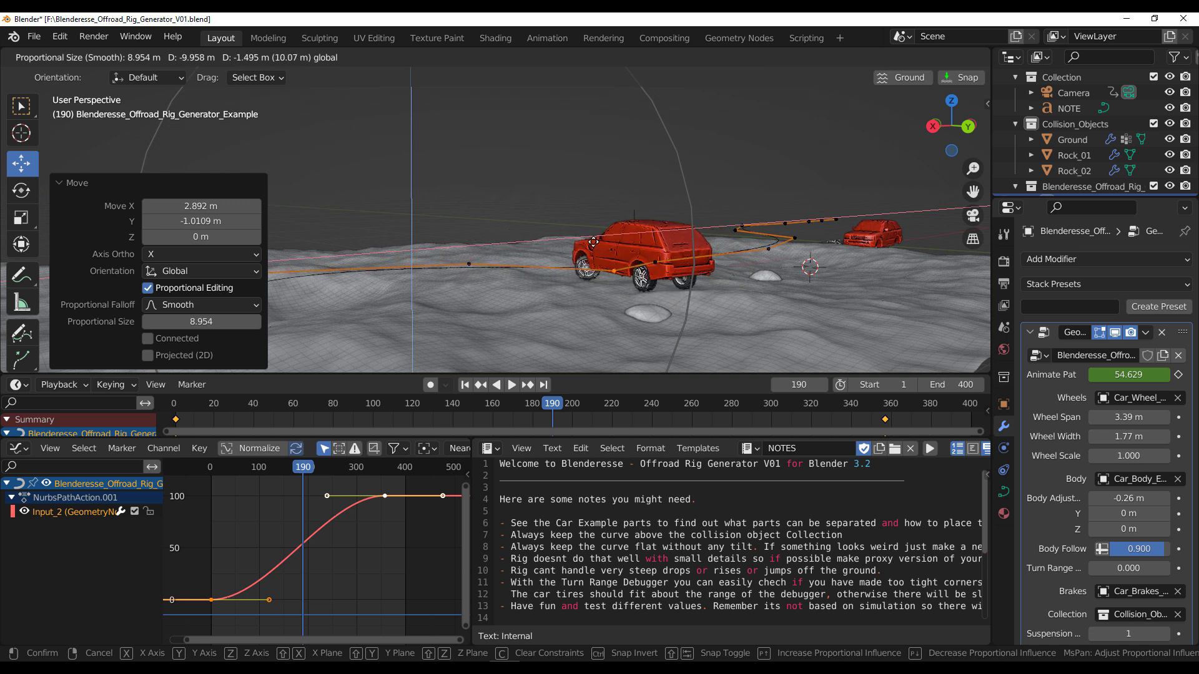
pyautogui.click(534, 238)
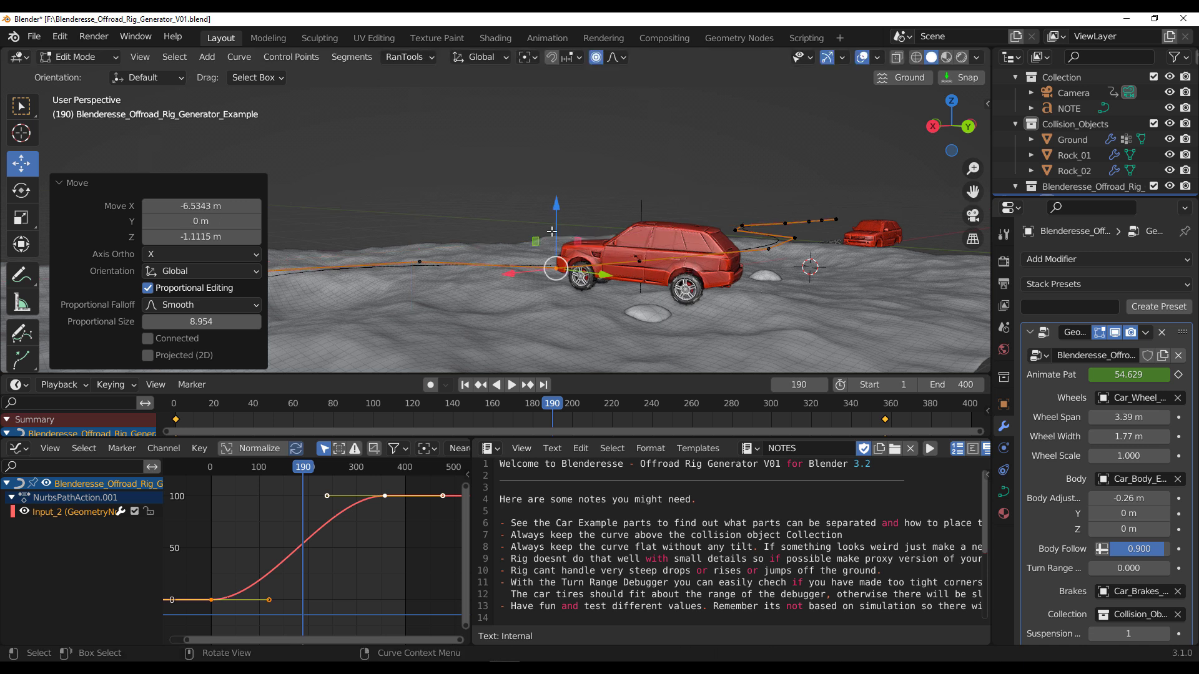
pyautogui.moveTo(555, 406); pyautogui.dragTo(677, 416)
pyautogui.moveTo(340, 291); pyautogui.dragTo(570, 298, button='middle')
pyautogui.scroll(1, 593, 188)
pyautogui.press('Tab')
# - Adjust the car rig's Wheel Scale, trying 1.250 and settling on 1.040, and play the animation
pyautogui.scroll(3, 570, 298)
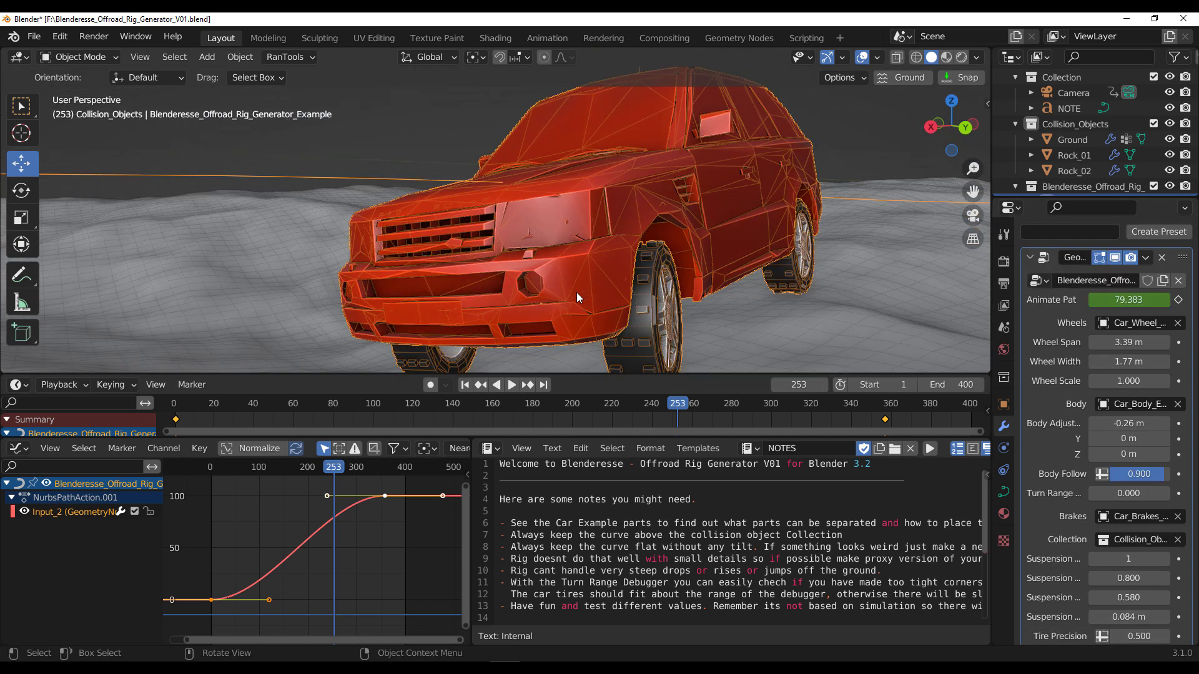
pyautogui.keyDown('shift'); pyautogui.moveTo(685, 316); pyautogui.dragTo(639, 279, button='middle'); pyautogui.keyUp('shift')
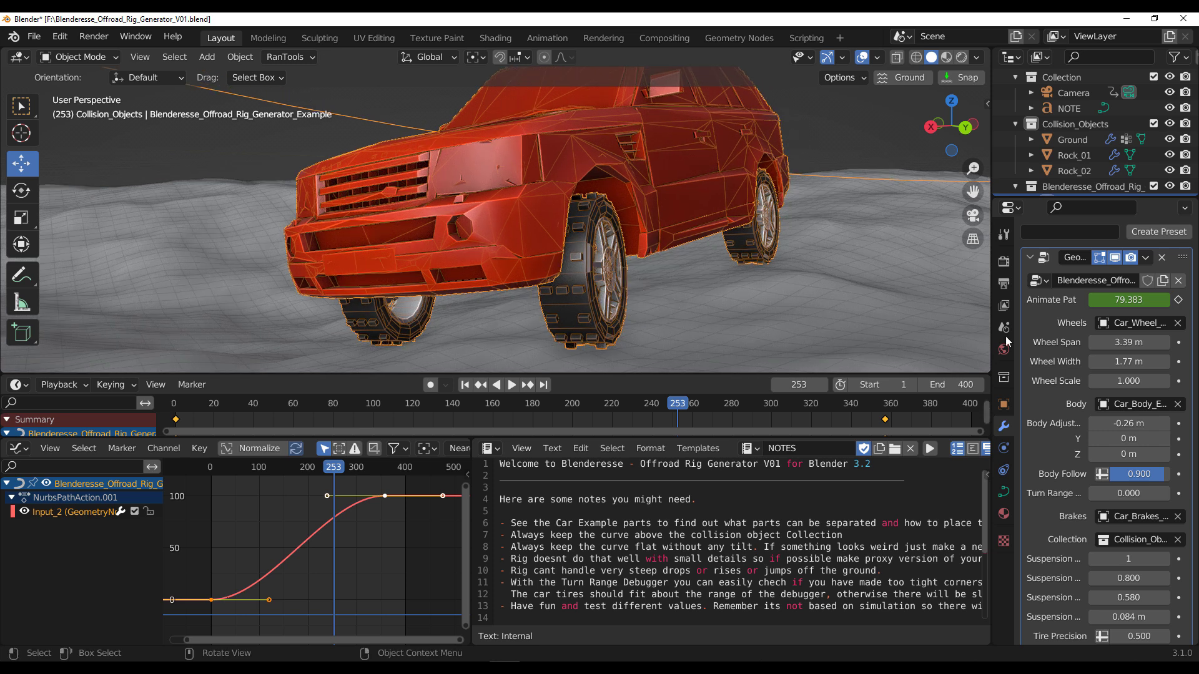
pyautogui.moveTo(1091, 385); pyautogui.dragTo(1143, 386)
pyautogui.scroll(-4, 616, 261)
pyautogui.scroll(-2, 616, 261)
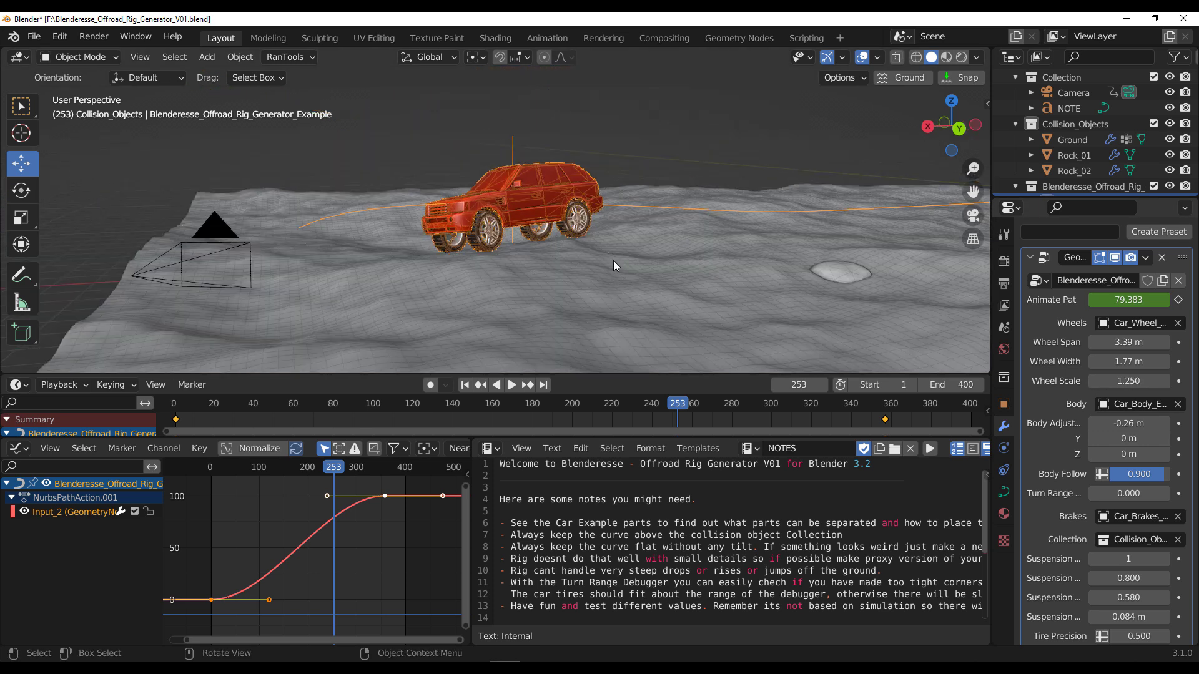
pyautogui.moveTo(601, 256); pyautogui.dragTo(695, 275, button='middle')
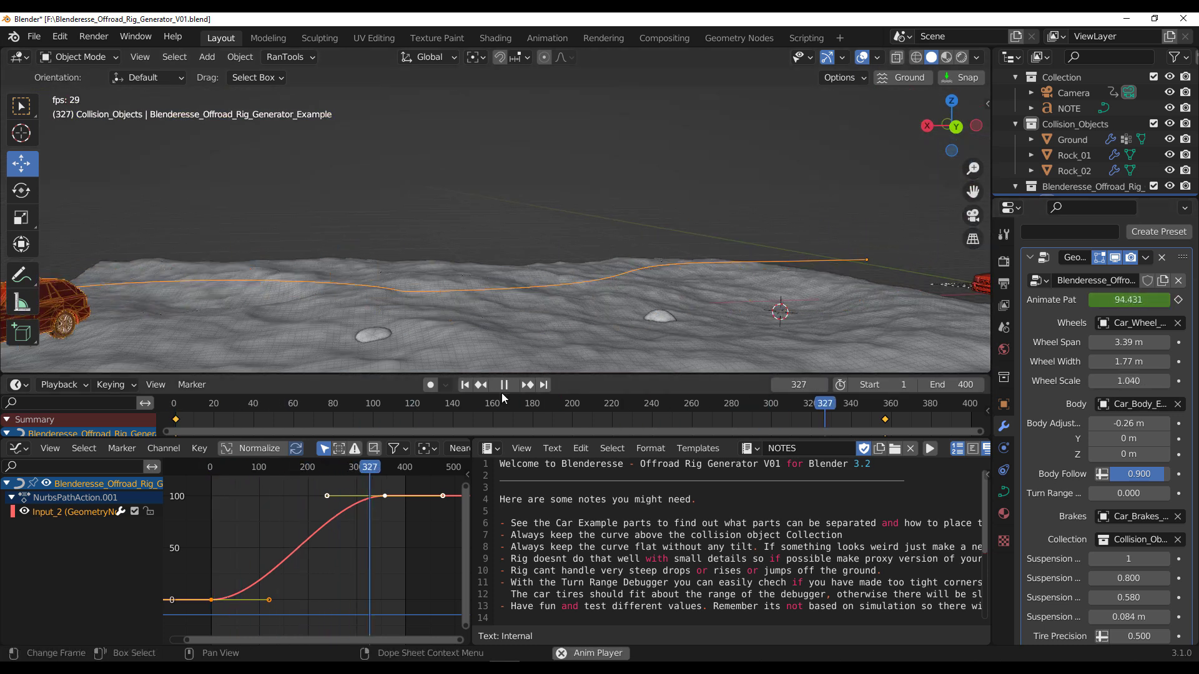
# - Stop the playback at frame 83, deselect the car rig and examine its wheels up close from the side
pyautogui.click(505, 385)
pyautogui.keyDown('shift'); pyautogui.moveTo(811, 310); pyautogui.dragTo(539, 238, button='middle'); pyautogui.keyUp('shift')
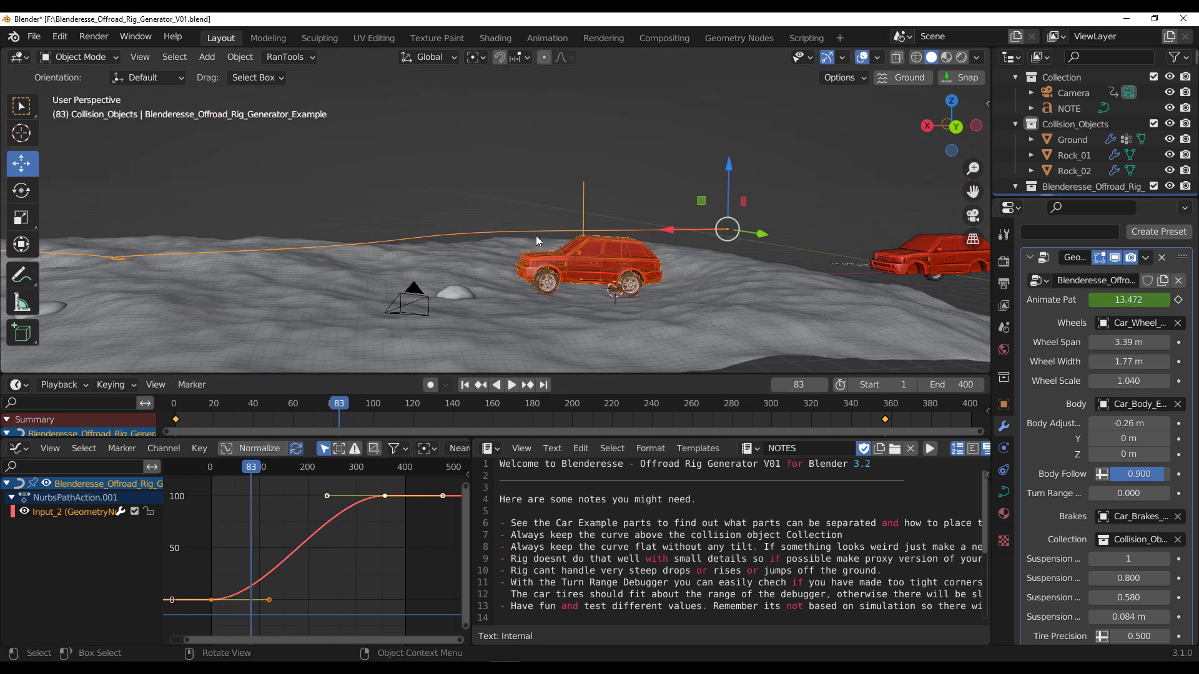
pyautogui.scroll(4, 575, 259)
pyautogui.keyDown('shift'); pyautogui.moveTo(628, 267); pyautogui.dragTo(597, 220, button='middle'); pyautogui.keyUp('shift')
pyautogui.click(800, 127)
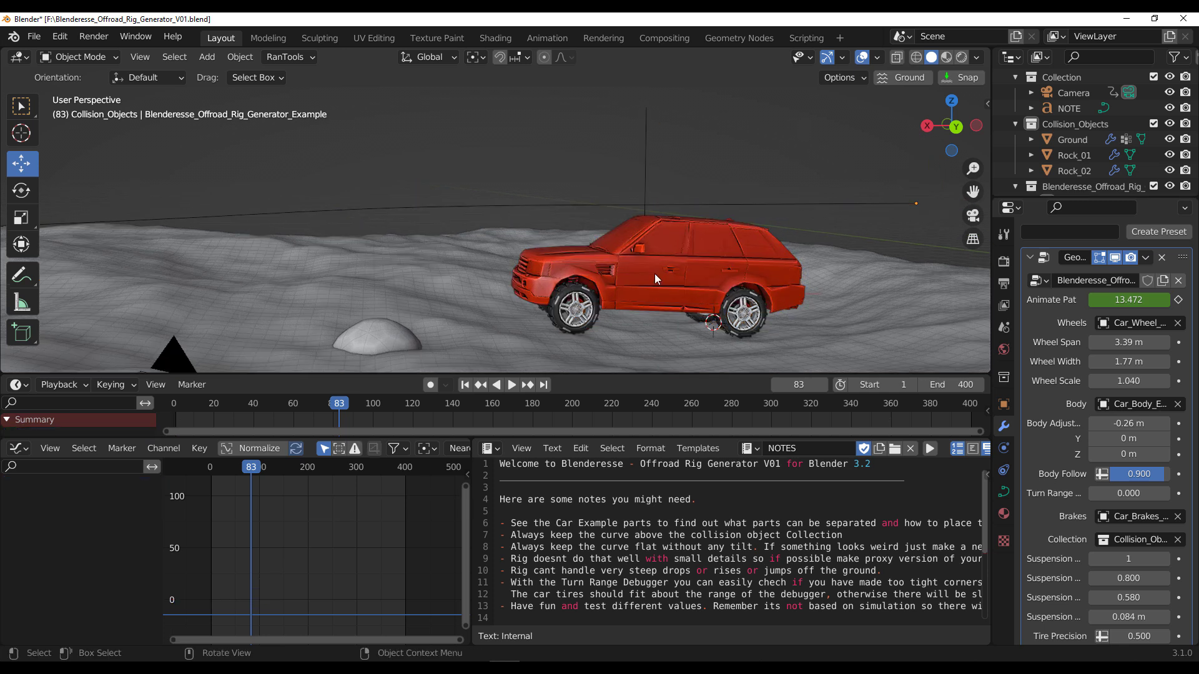
pyautogui.moveTo(657, 273); pyautogui.dragTo(699, 273, button='middle')
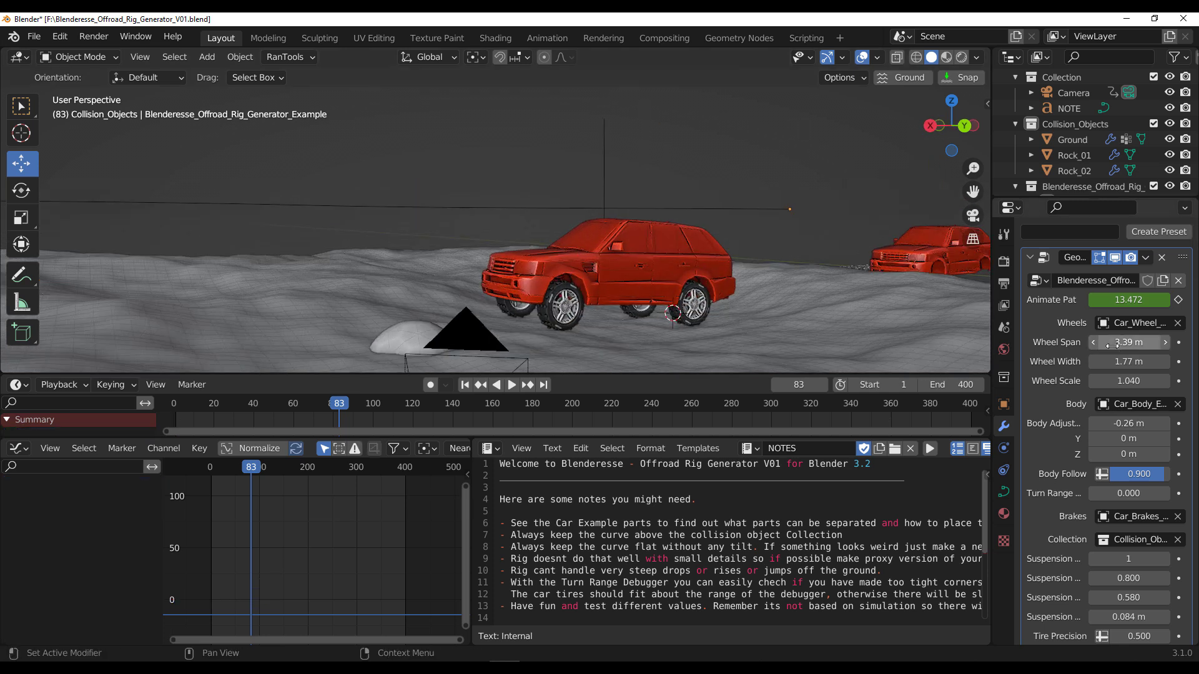
# - Try a Wheel Width of 2.22 m and a Wheel Span of 3.15 m on the rig, and undo both changes
pyautogui.moveTo(1122, 362); pyautogui.dragTo(1106, 342)
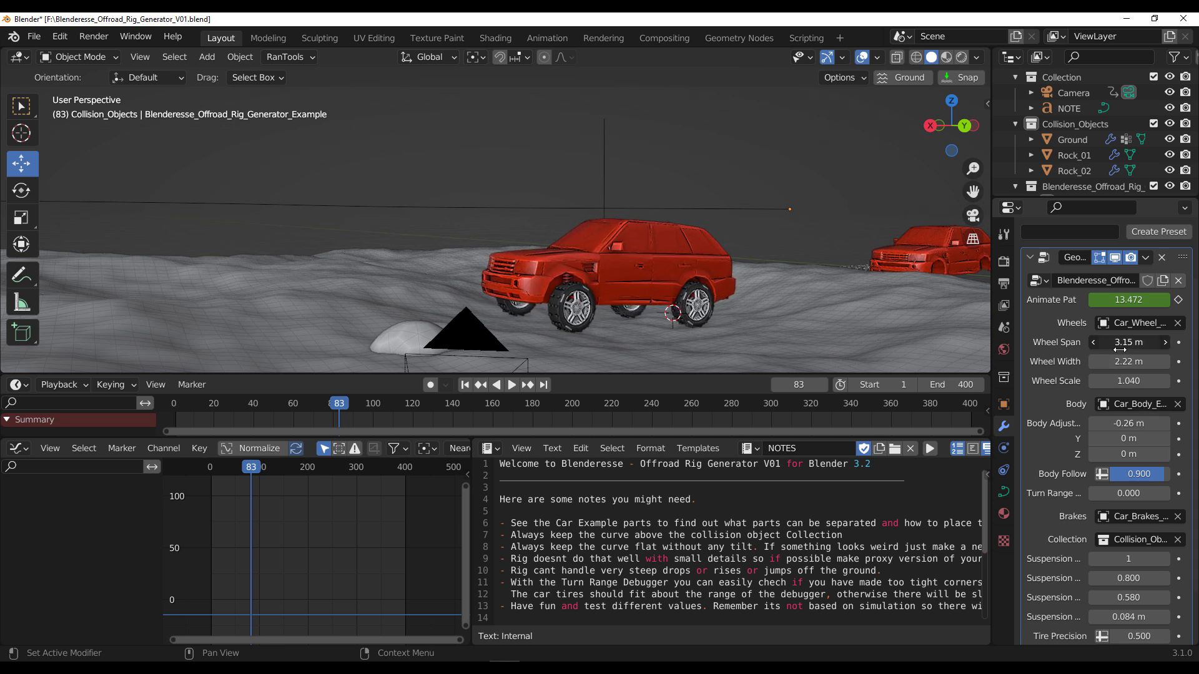
pyautogui.hotkey('ctrl', 'z')
pyautogui.hotkey('ctrl', 'z')
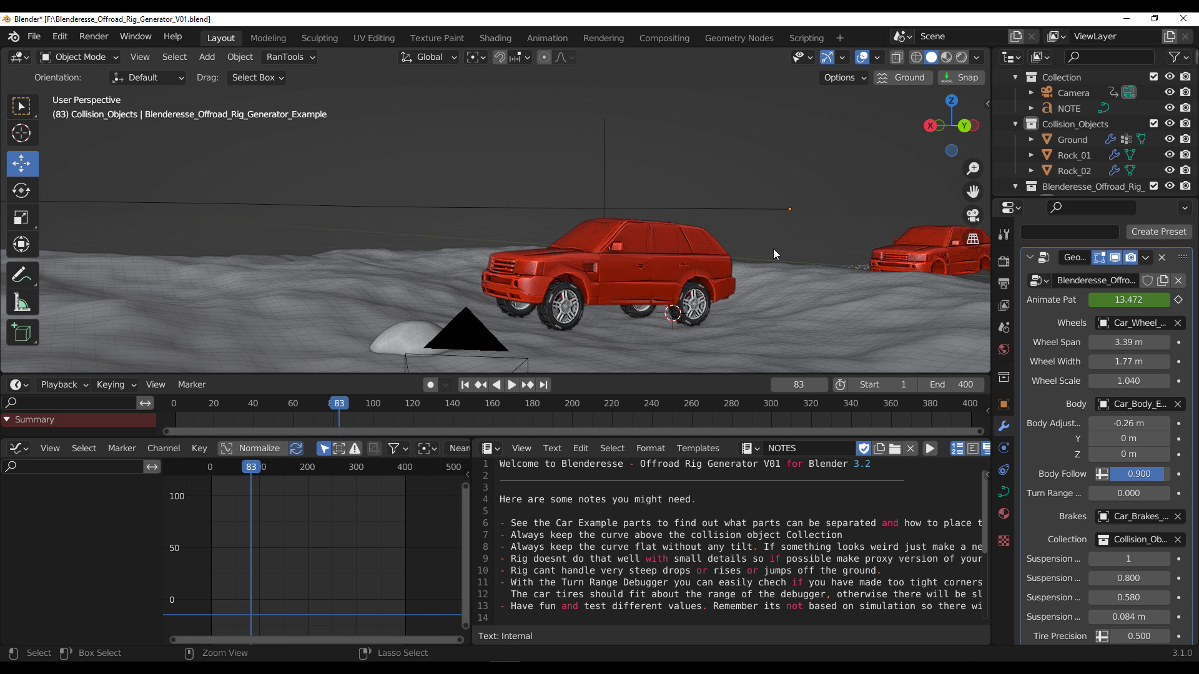
# - Try a different Body Adjustment offset on the car rig, undo it and view the whole driving path from above
pyautogui.scroll(-2, 1037, 455)
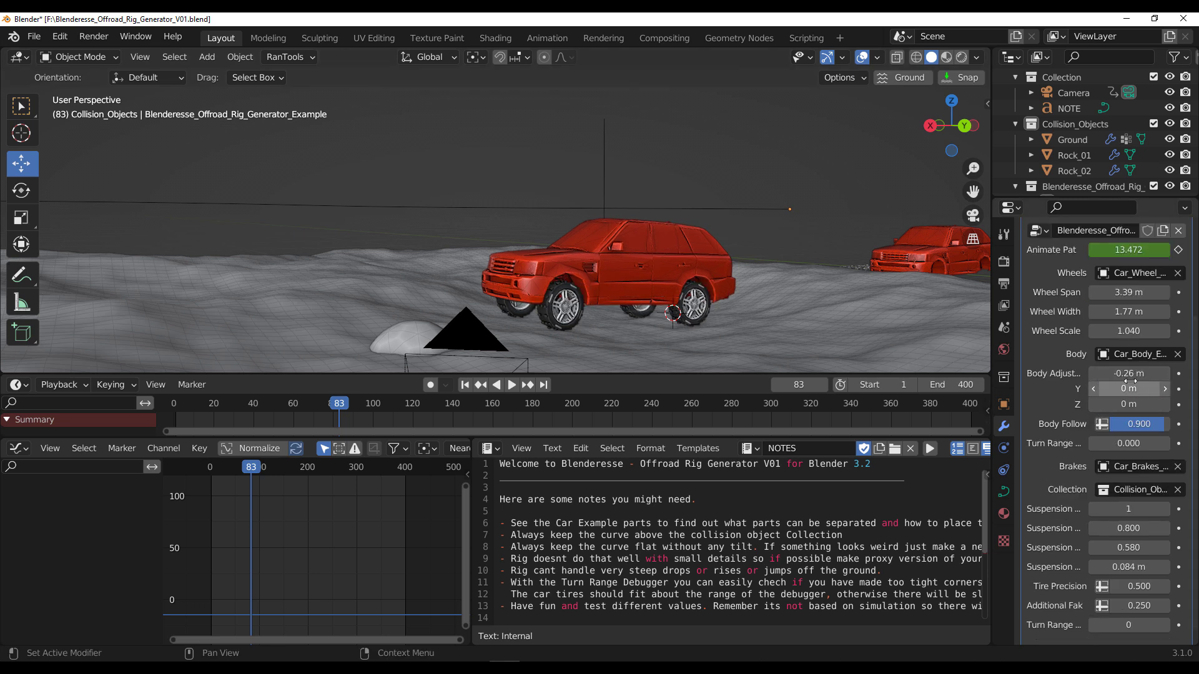
pyautogui.moveTo(1128, 373); pyautogui.dragTo(1130, 443)
pyautogui.hotkey('ctrl', 'z')
pyautogui.moveTo(569, 235); pyautogui.dragTo(442, 274, button='middle')
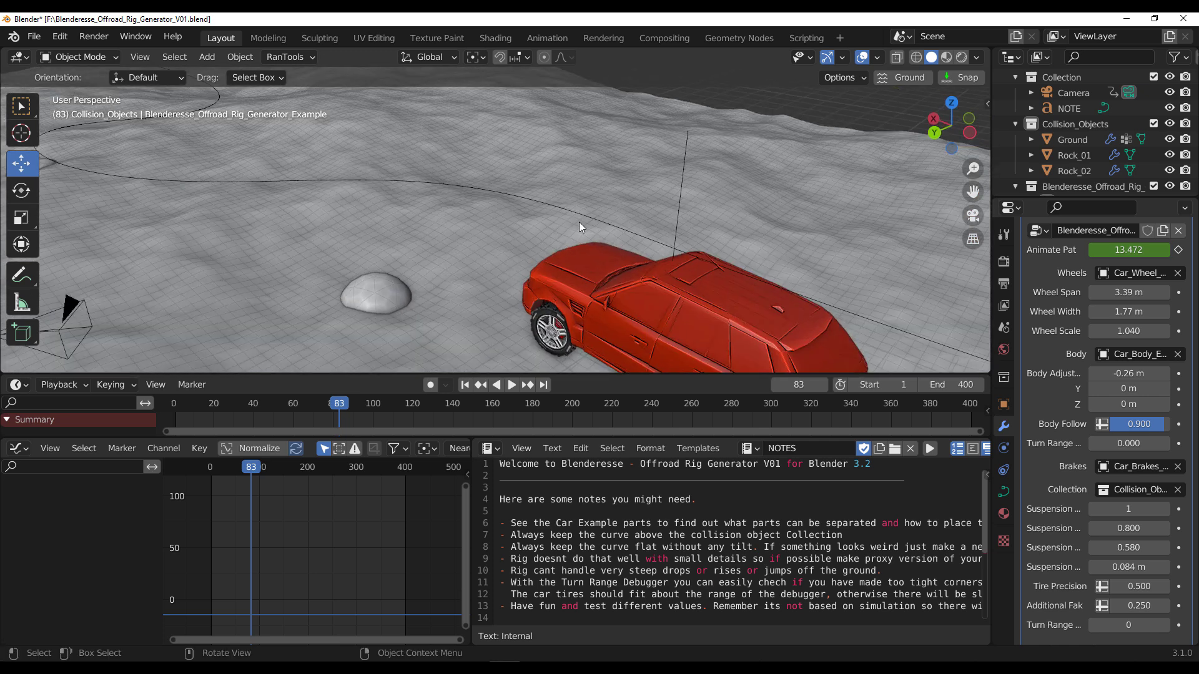
pyautogui.scroll(-4, 575, 234)
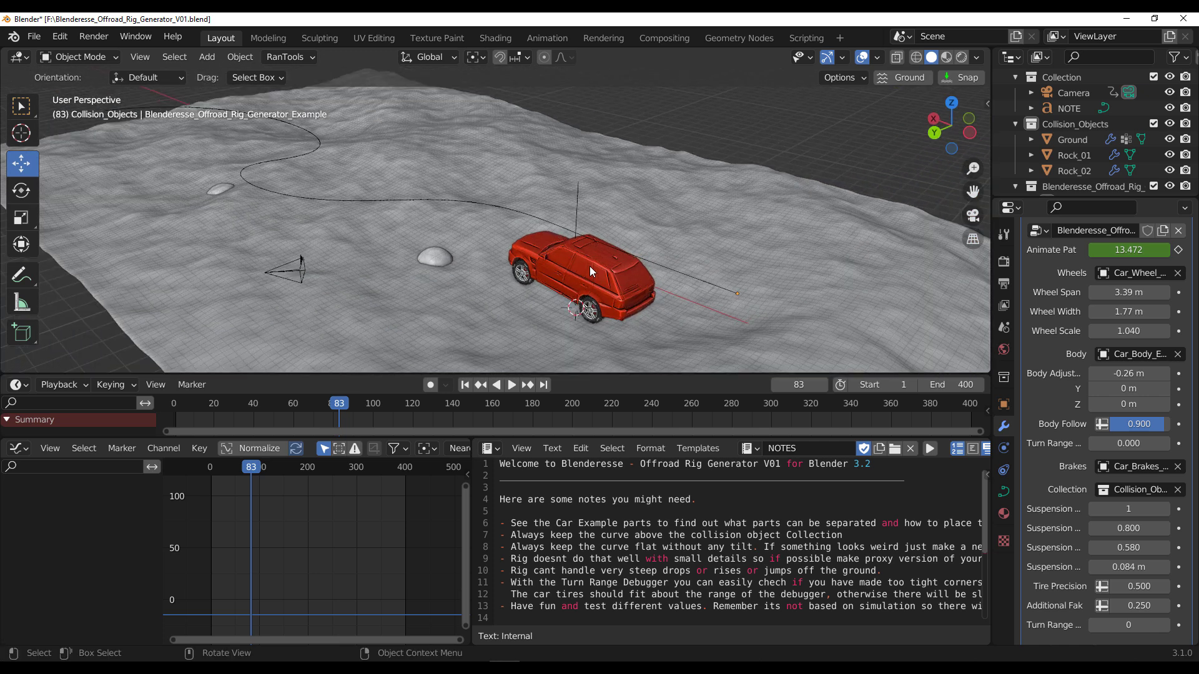
# - Look over the rig's full list of modifier settings and examine the separate example car standing beside the terrain
pyautogui.moveTo(586, 266); pyautogui.dragTo(724, 263, button='middle')
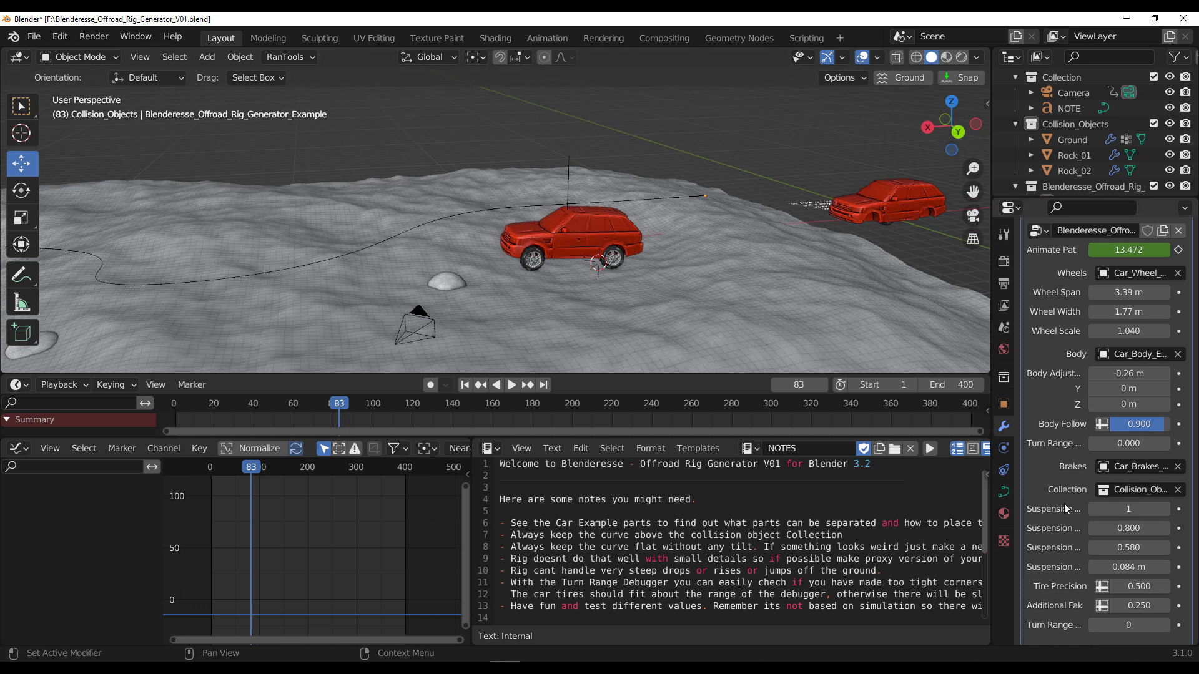
pyautogui.scroll(-1, 1064, 503)
pyautogui.scroll(5, 1118, 505)
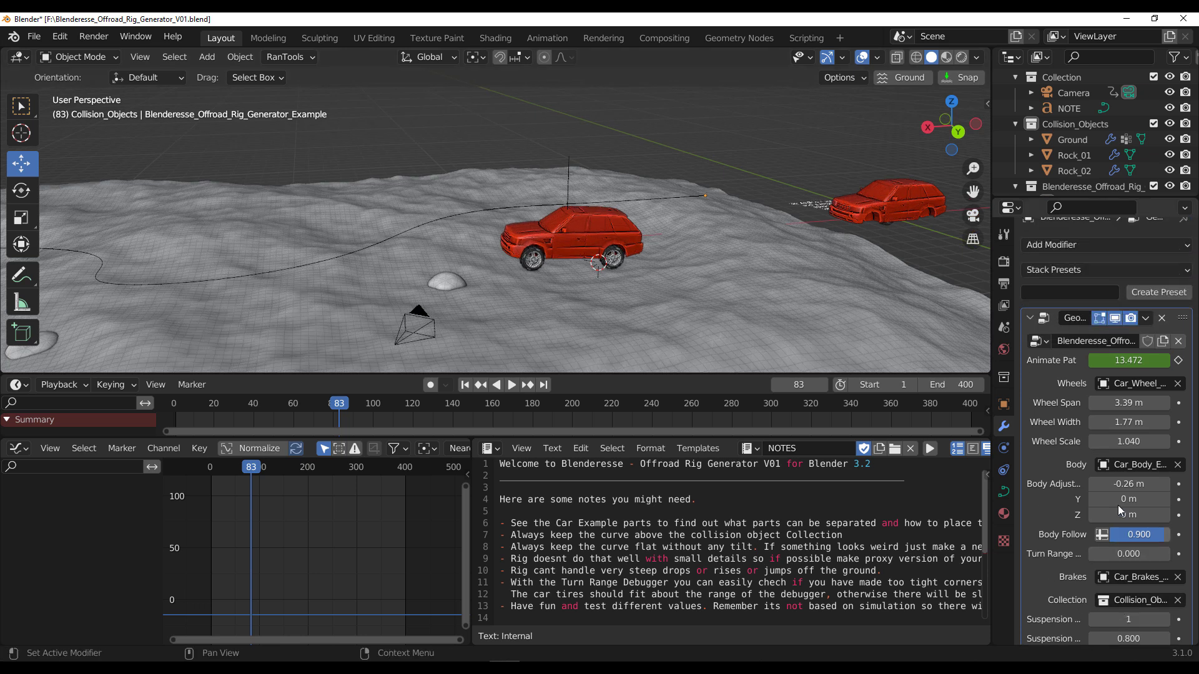
pyautogui.scroll(-5, 1118, 504)
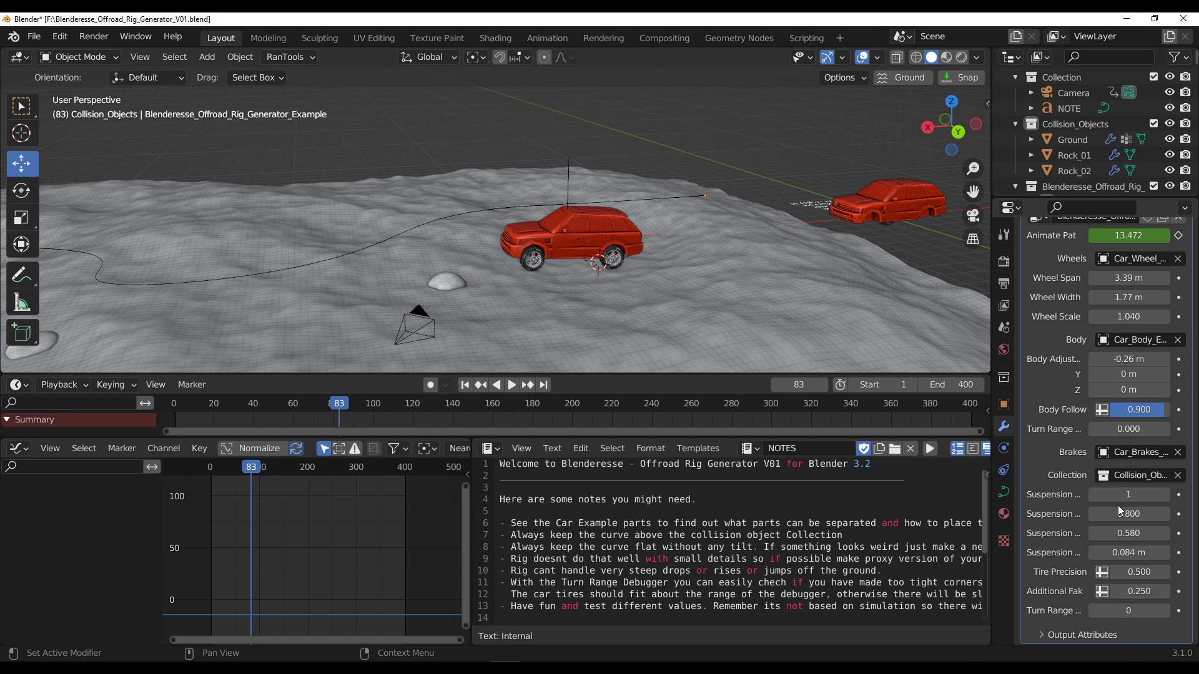
pyautogui.moveTo(819, 342); pyautogui.dragTo(562, 322, button='middle')
pyautogui.scroll(3, 654, 198)
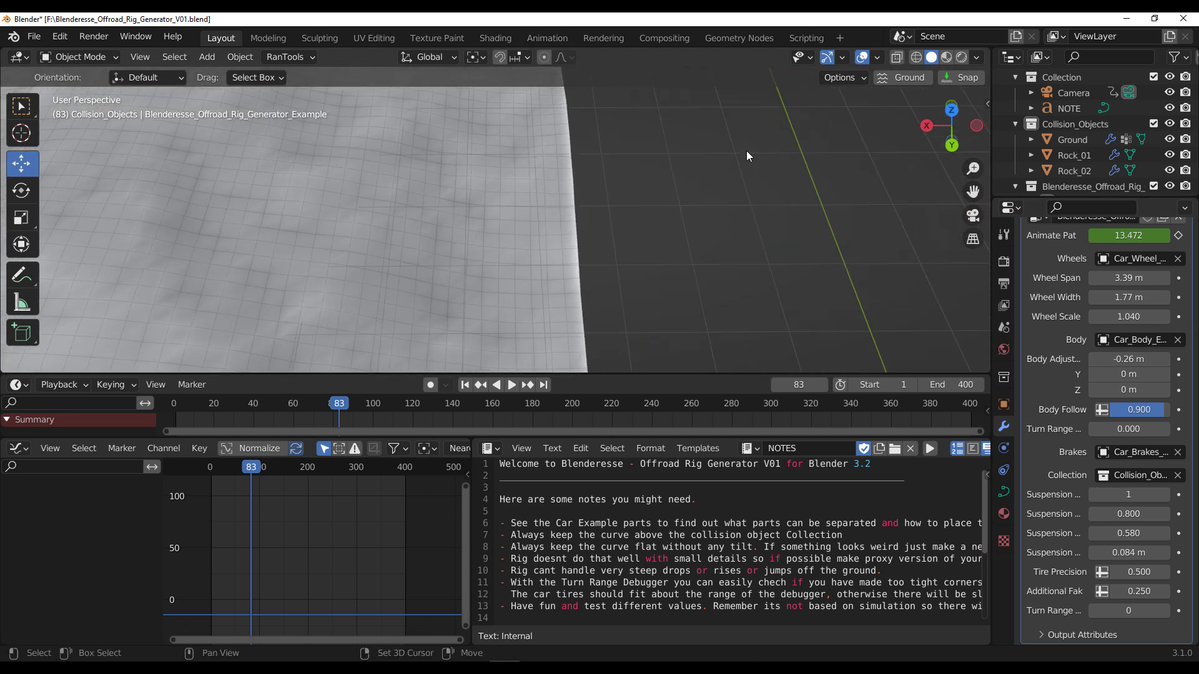
pyautogui.keyDown('shift'); pyautogui.moveTo(747, 148); pyautogui.dragTo(443, 344, button='middle'); pyautogui.keyUp('shift')
pyautogui.scroll(-3, 628, 272)
pyautogui.keyDown('shift'); pyautogui.moveTo(642, 241); pyautogui.dragTo(584, 306, button='middle'); pyautogui.keyUp('shift')
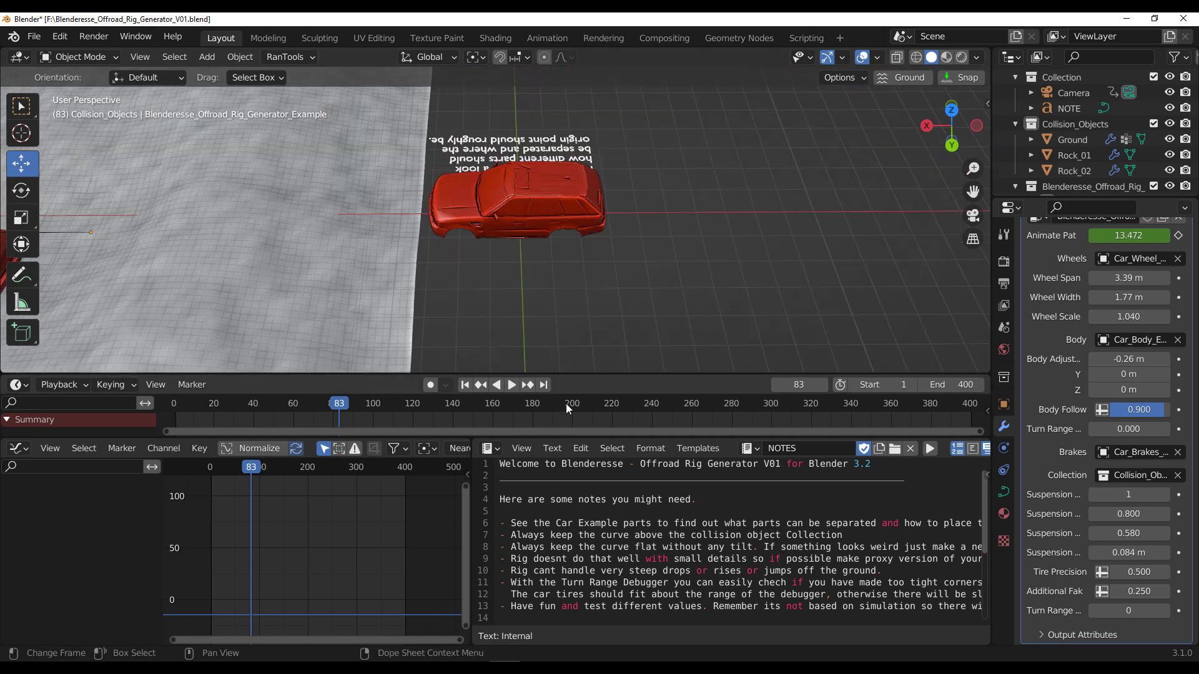
# - Shrink the editors beneath the timeline and add a new General Layout workspace
pyautogui.moveTo(573, 437); pyautogui.dragTo(574, 627)
pyautogui.click(839, 38)
pyautogui.moveTo(856, 66)
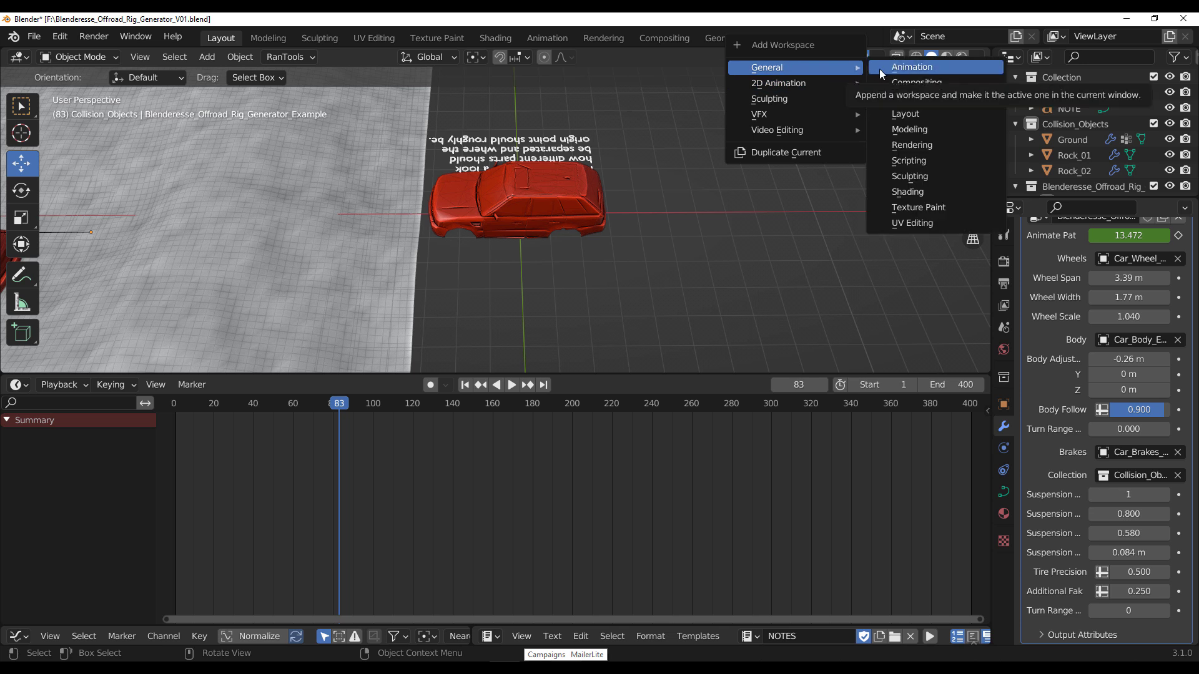
pyautogui.click(925, 118)
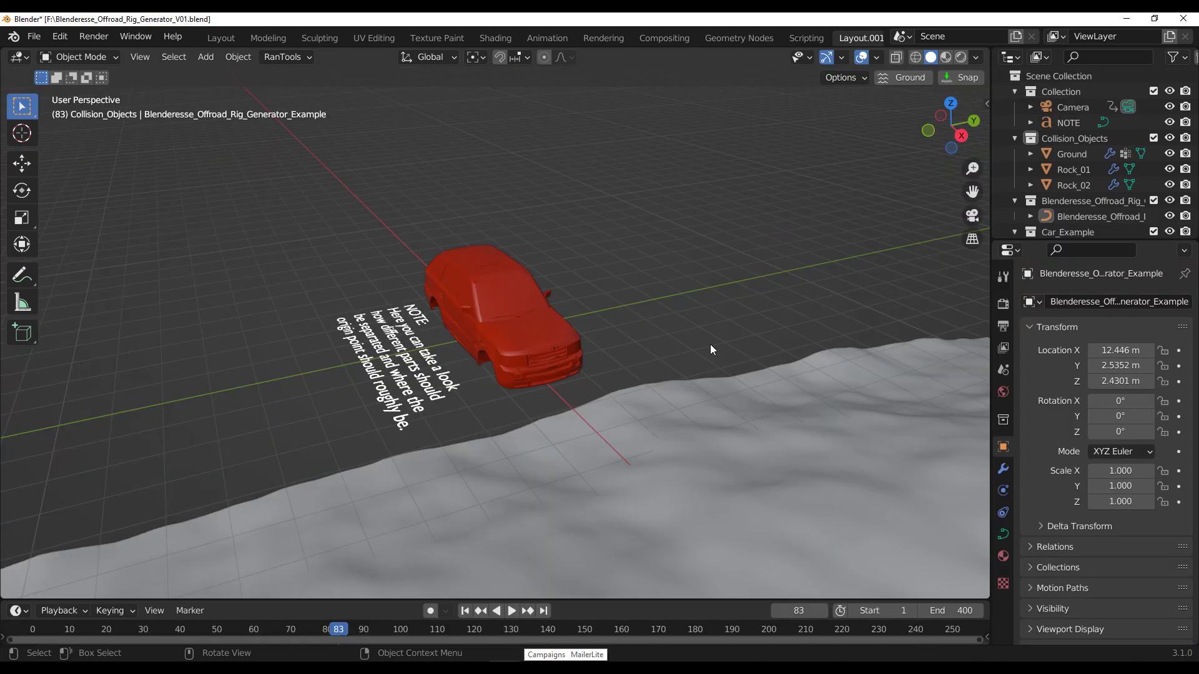
# - Select the separate example car's wheel object and examine the parts at their origin from the side
pyautogui.moveTo(710, 343); pyautogui.dragTo(550, 299, button='middle')
pyautogui.scroll(5, 450, 354)
pyautogui.click(520, 291)
pyautogui.click(510, 354)
pyautogui.moveTo(532, 413); pyautogui.dragTo(518, 438, button='middle')
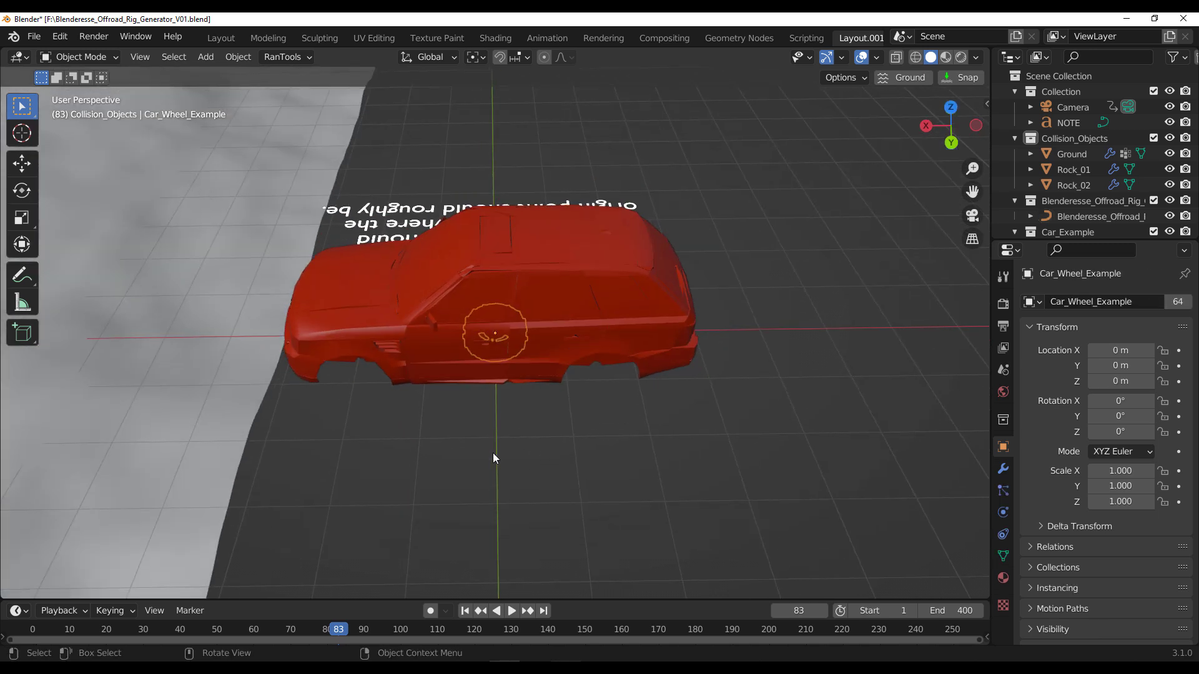
# - Add a cube mesh next to the separate example car
pyautogui.hotkey('shift', 'a')
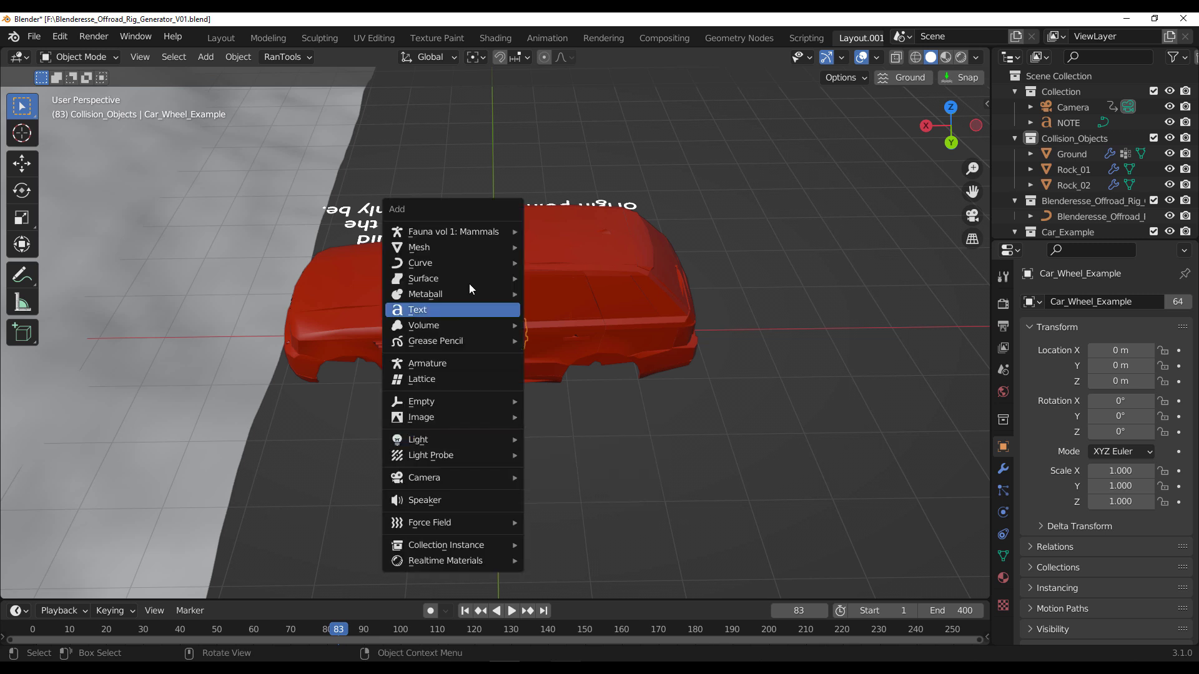
pyautogui.moveTo(456, 250)
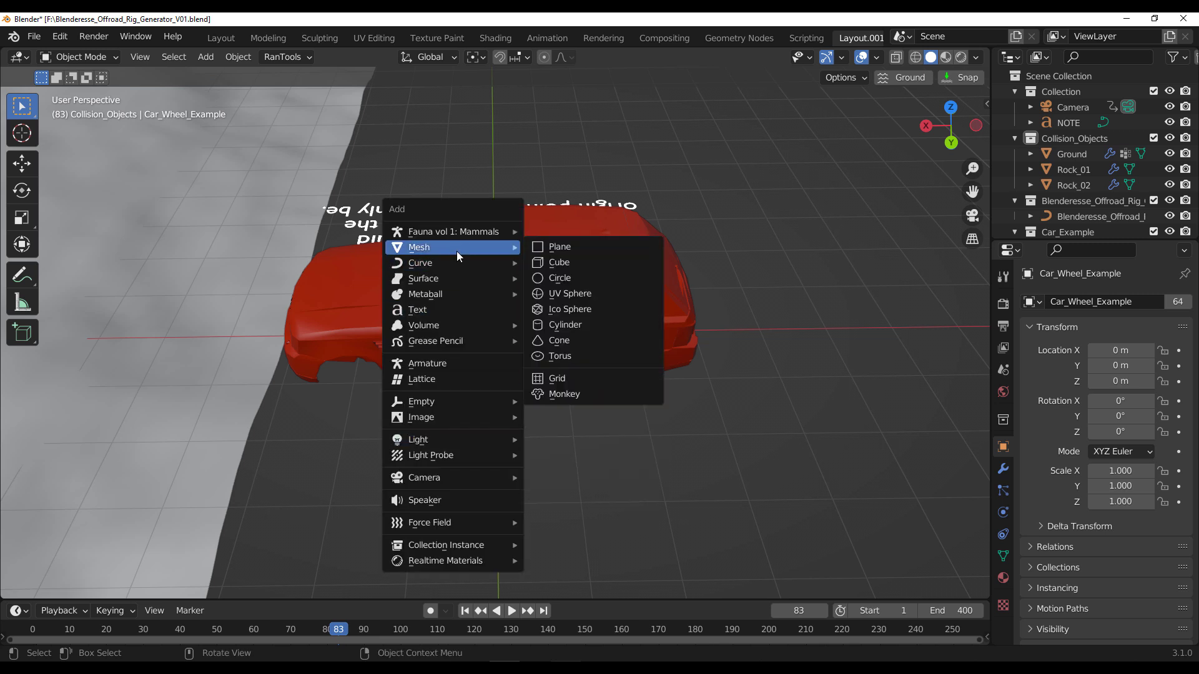
pyautogui.click(559, 263)
pyautogui.moveTo(590, 421); pyautogui.dragTo(593, 392, button='middle')
pyautogui.scroll(-3, 612, 402)
pyautogui.scroll(-4, 593, 392)
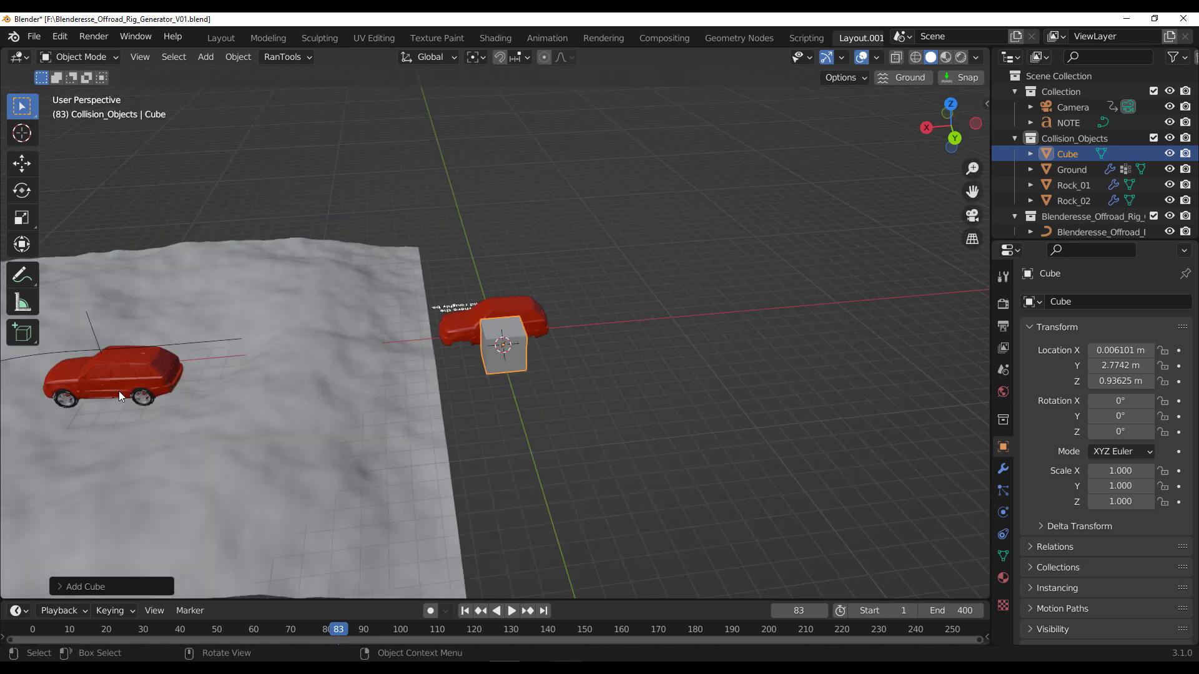
# - Select the new cube and rename it Cube_Car
pyautogui.moveTo(564, 358); pyautogui.dragTo(586, 353, button='middle')
pyautogui.click(594, 355)
pyautogui.click(503, 355)
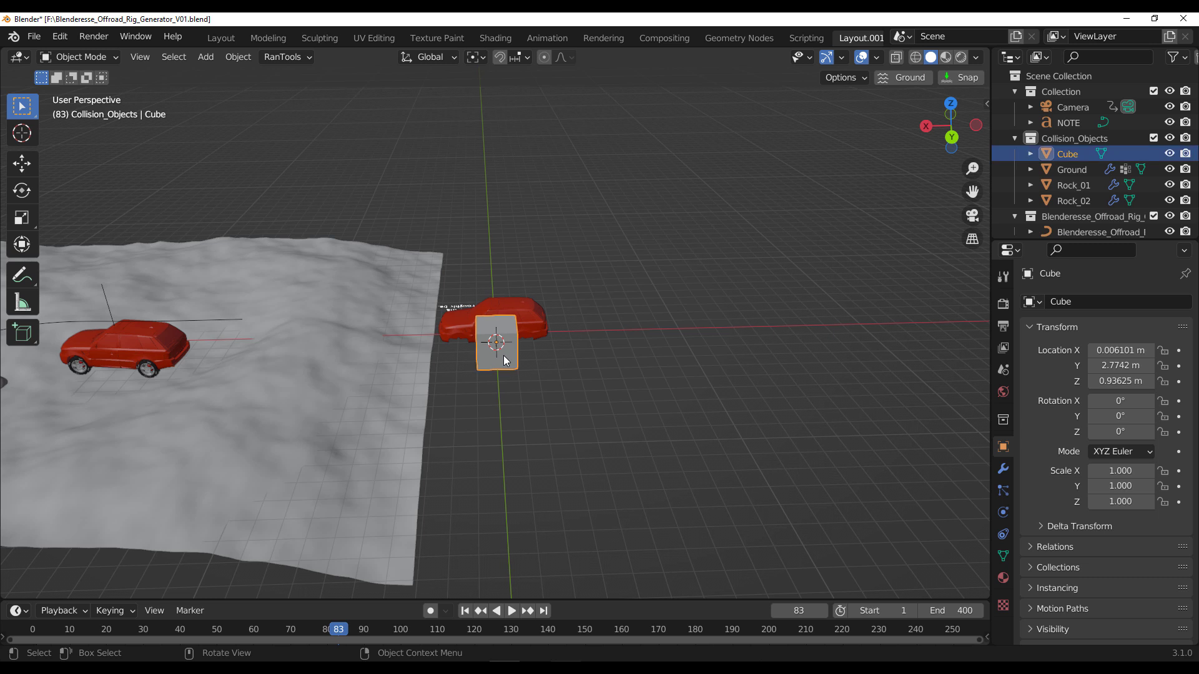
pyautogui.doubleClick(1066, 152)
pyautogui.click(1095, 160)
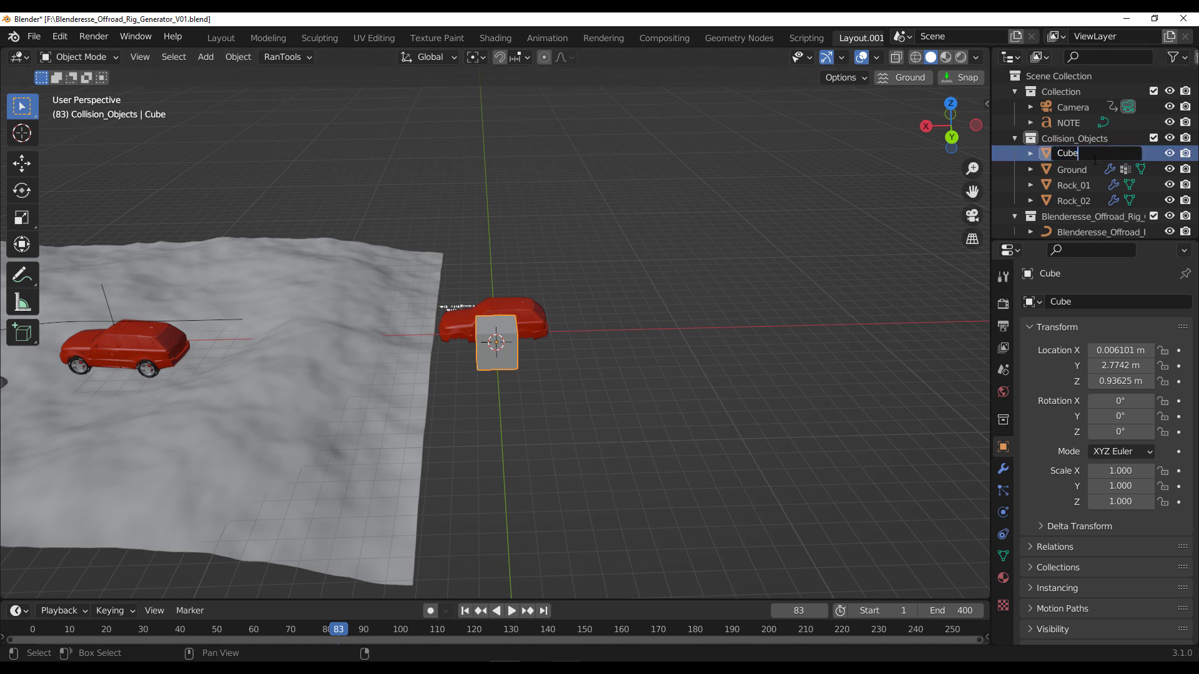
pyautogui.write('Cube_Car')
pyautogui.press('Return')
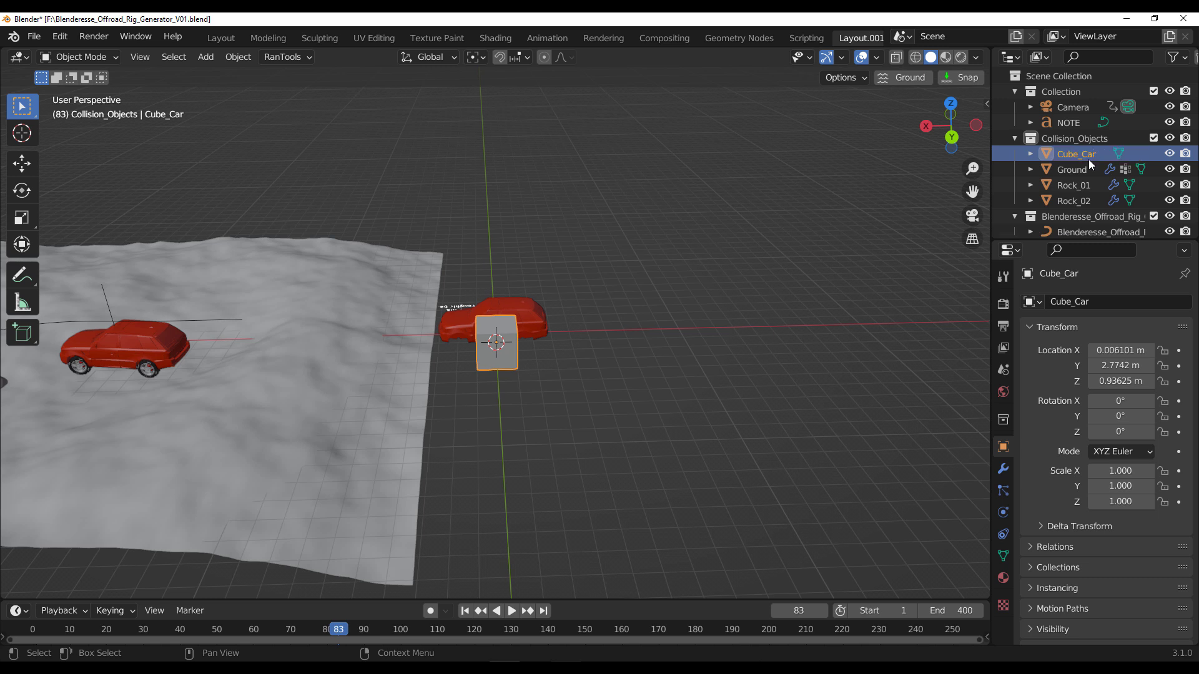
# - Select the offroad rig and replace its Body object with Cube_Car in the geometry nodes modifier
pyautogui.click(122, 318)
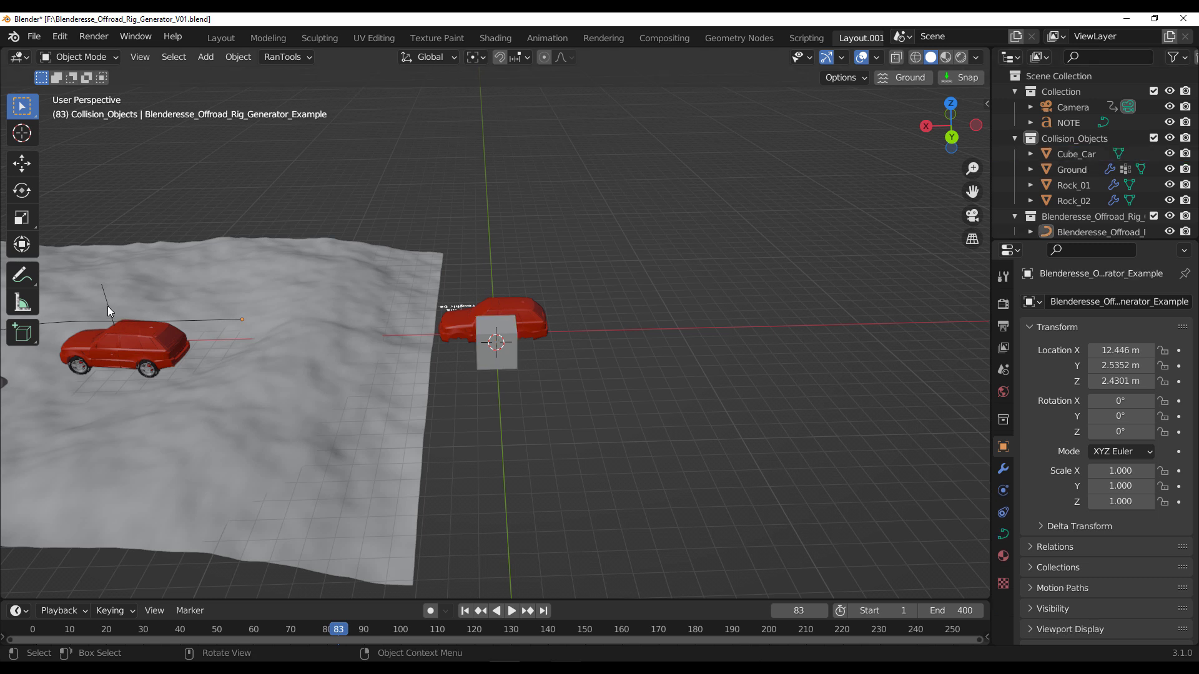
pyautogui.click(108, 306)
pyautogui.click(1002, 470)
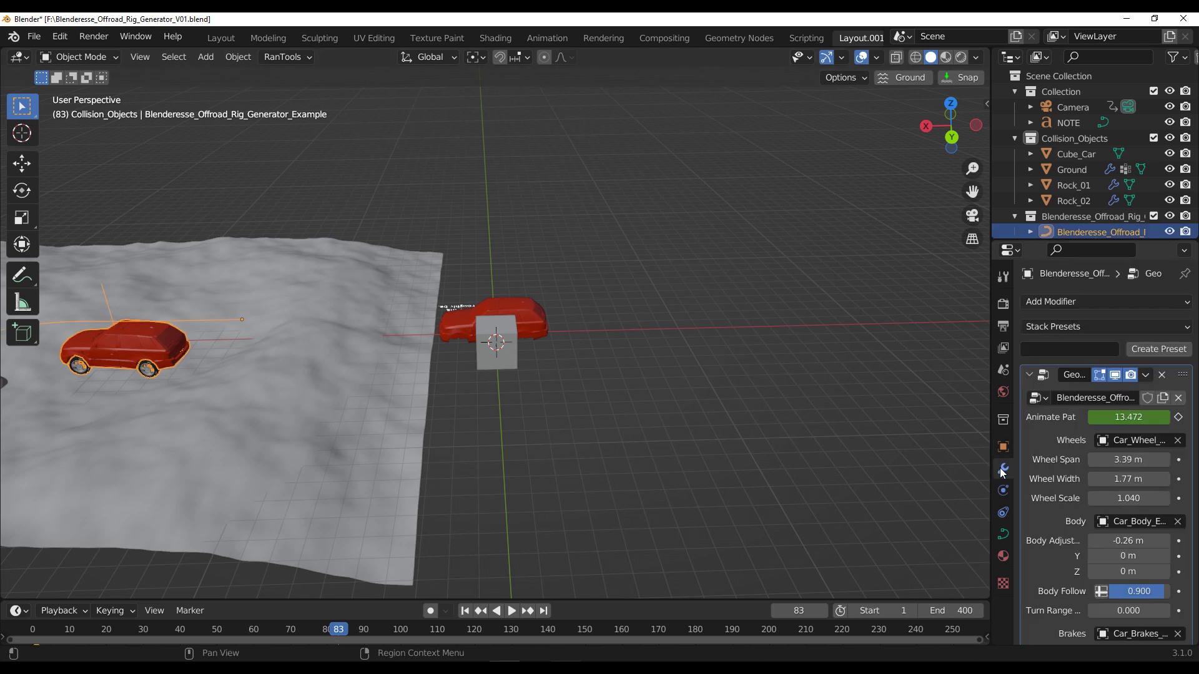
pyautogui.scroll(-3, 1050, 458)
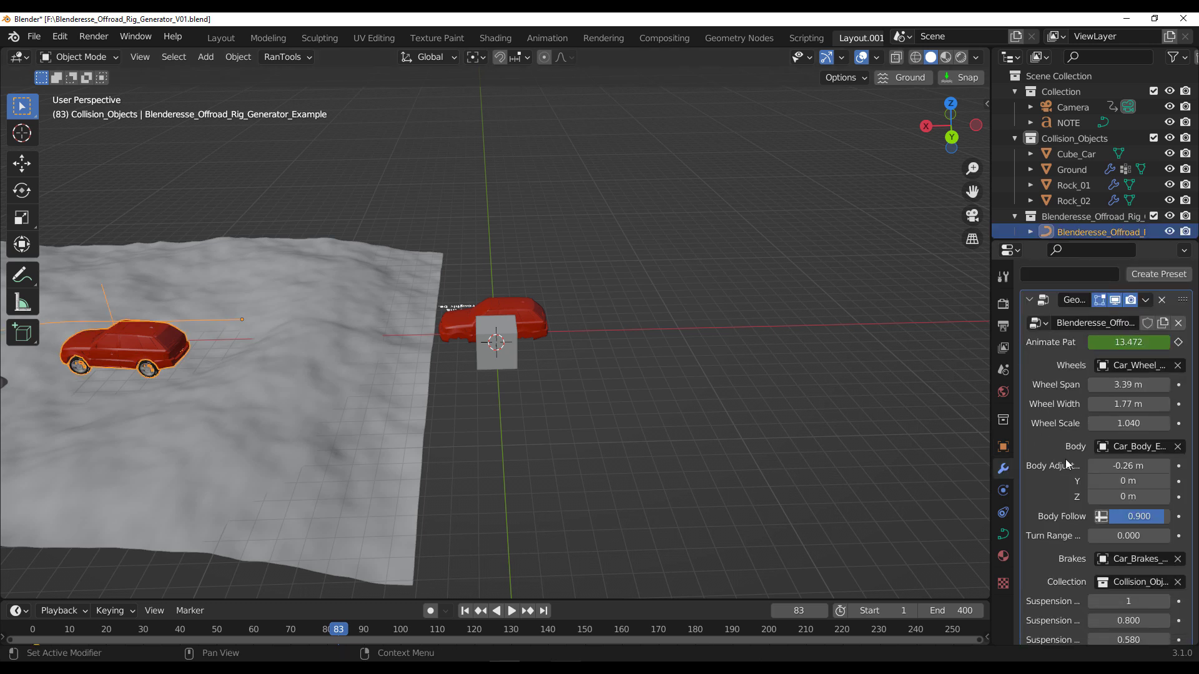
pyautogui.click(1178, 447)
pyautogui.click(1151, 446)
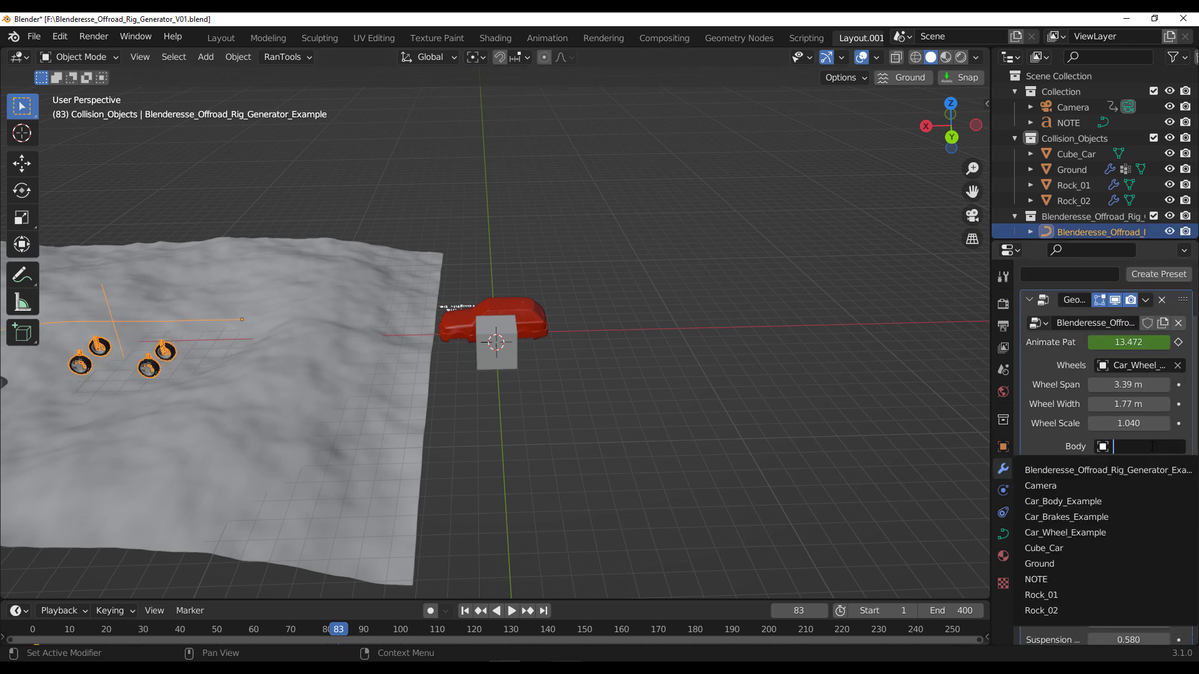
pyautogui.click(1044, 548)
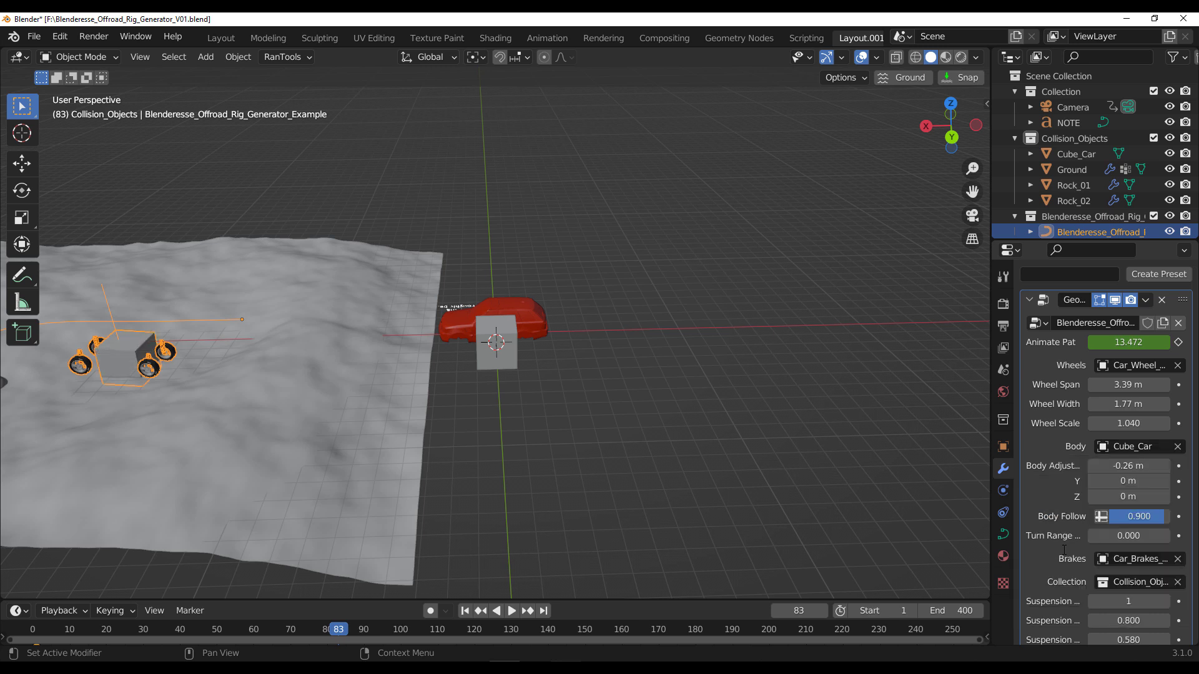
# - Set the rig's Body Adjustment Z to 1.3 m so the cube body sits above the wheels
pyautogui.press('KP_Decimal')
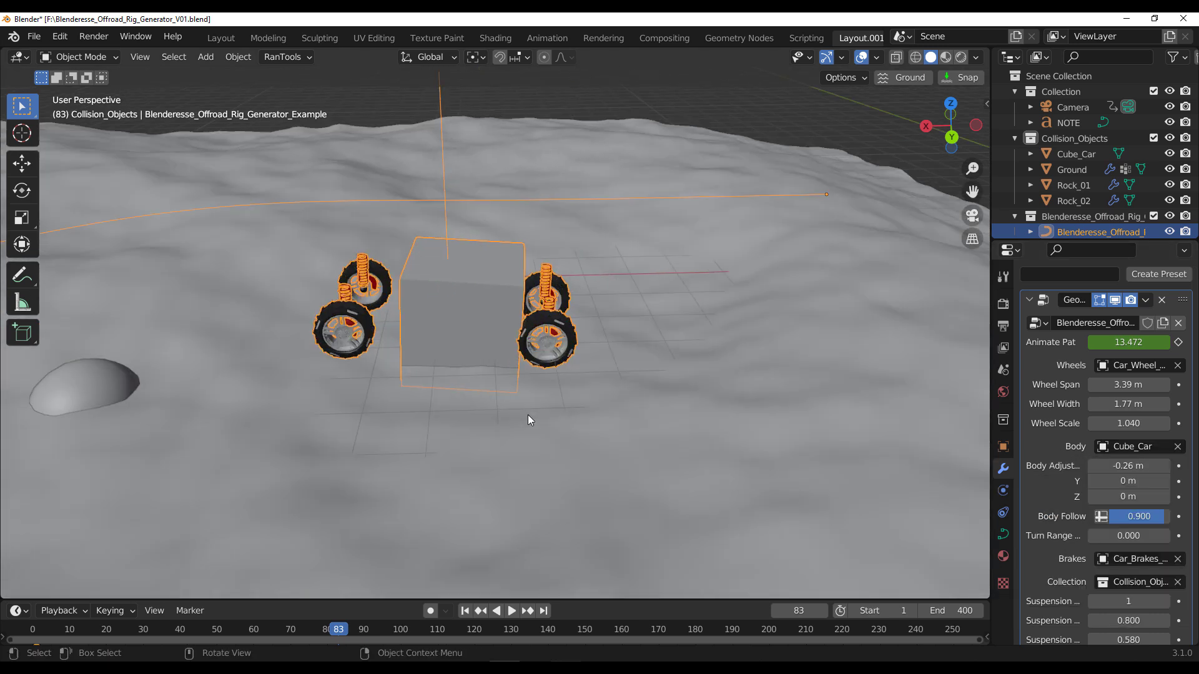
pyautogui.scroll(-7, 484, 349)
pyautogui.keyDown('shift'); pyautogui.moveTo(634, 343); pyautogui.dragTo(517, 323, button='middle'); pyautogui.keyUp('shift')
pyautogui.scroll(3, 504, 343)
pyautogui.click(772, 331)
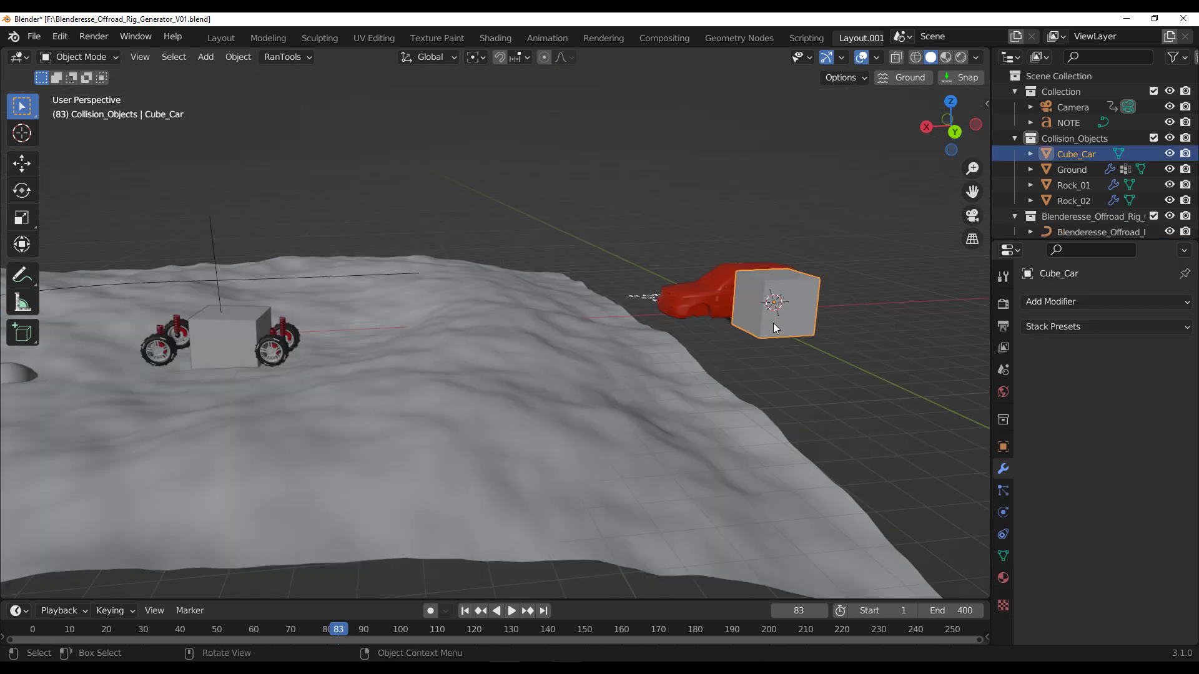
pyautogui.click(211, 243)
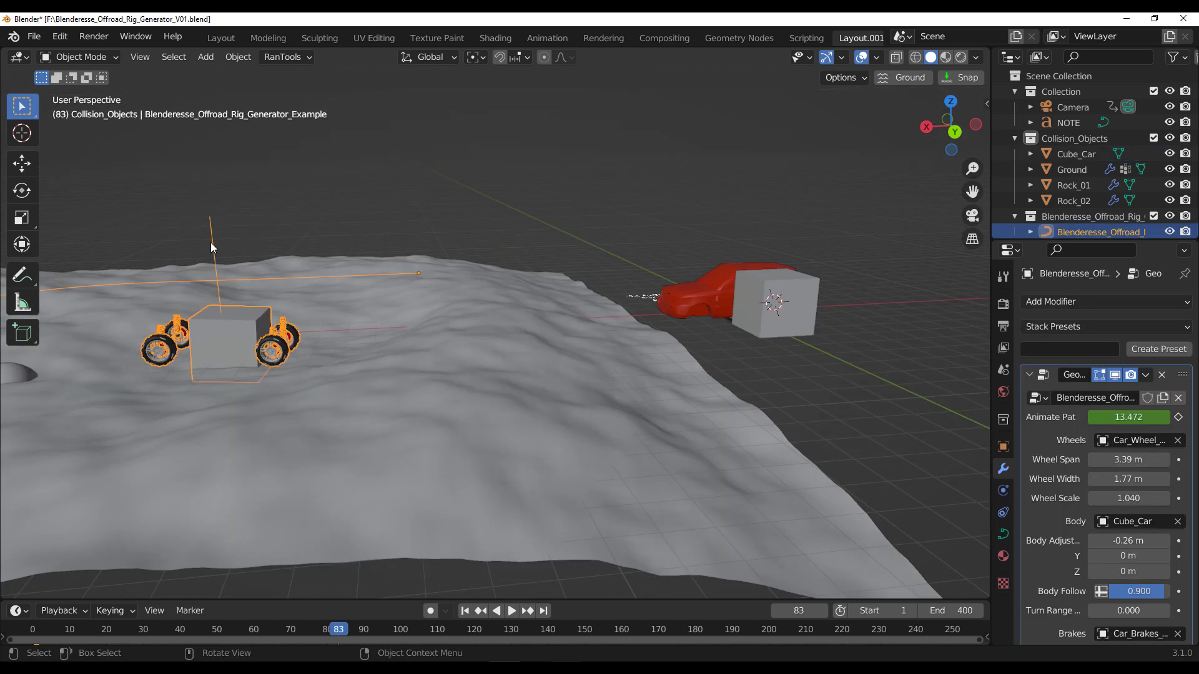
pyautogui.moveTo(1128, 571); pyautogui.dragTo(1168, 571)
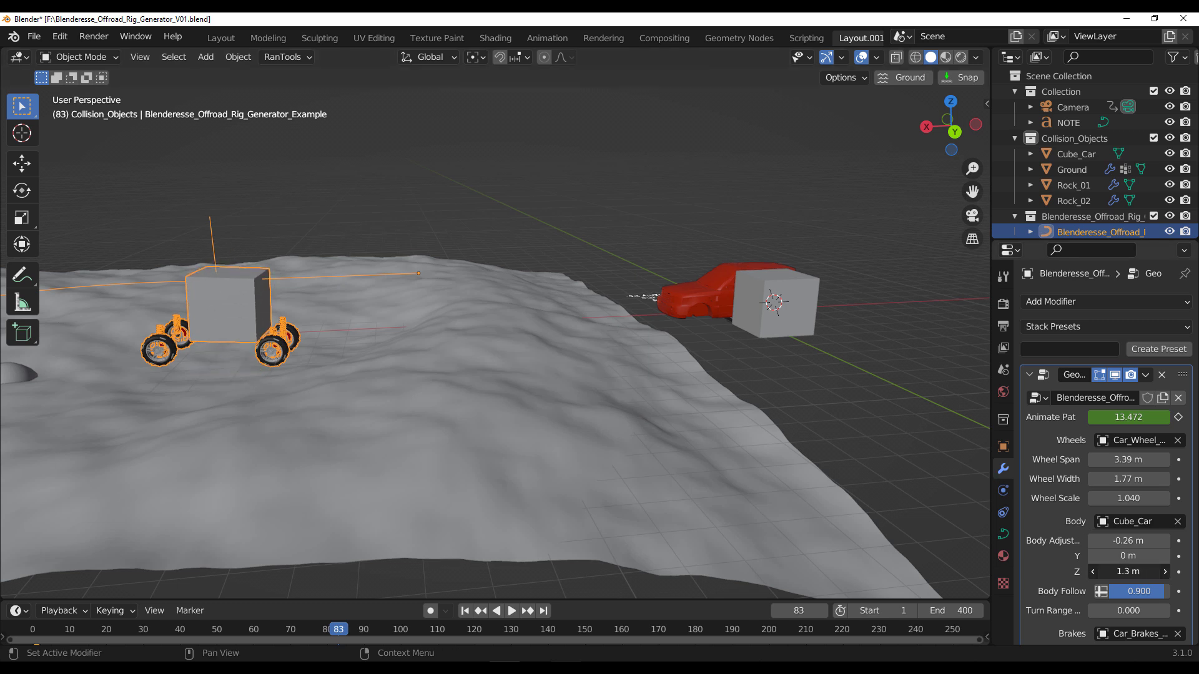
# - Try stretching the Cube_Car object along the X axis in Object Mode with the Scale tool
pyautogui.click(757, 310)
pyautogui.moveTo(197, 285); pyautogui.dragTo(206, 298, button='middle')
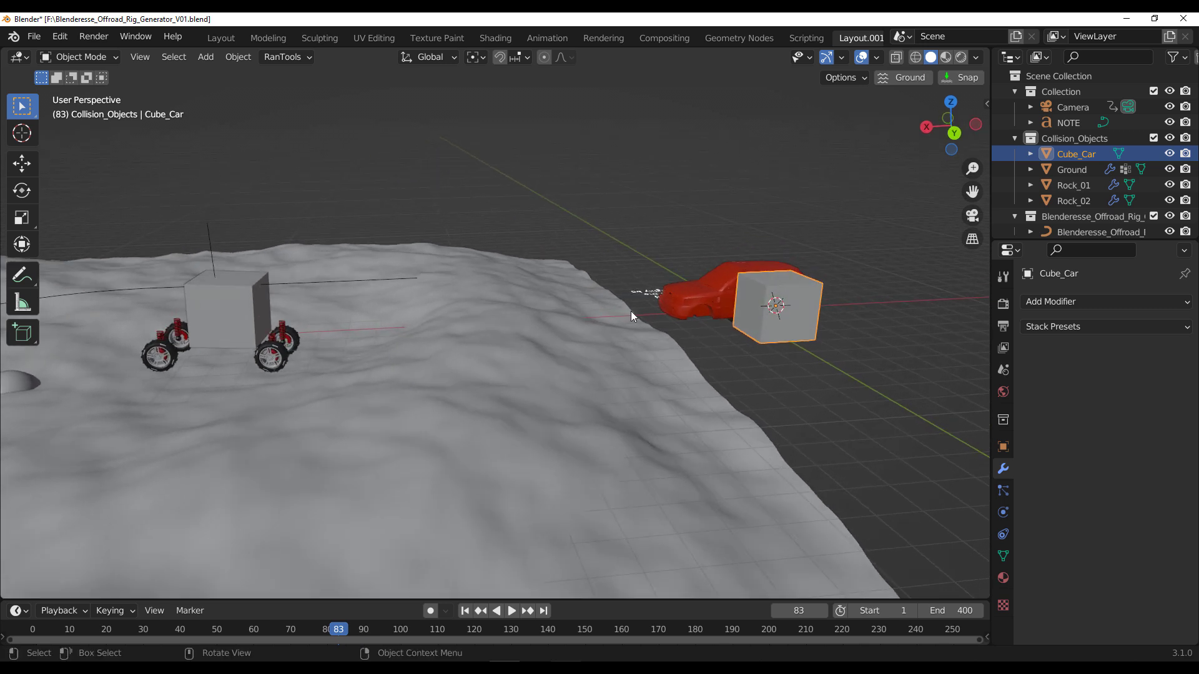
pyautogui.click(21, 217)
pyautogui.moveTo(714, 310); pyautogui.dragTo(679, 313)
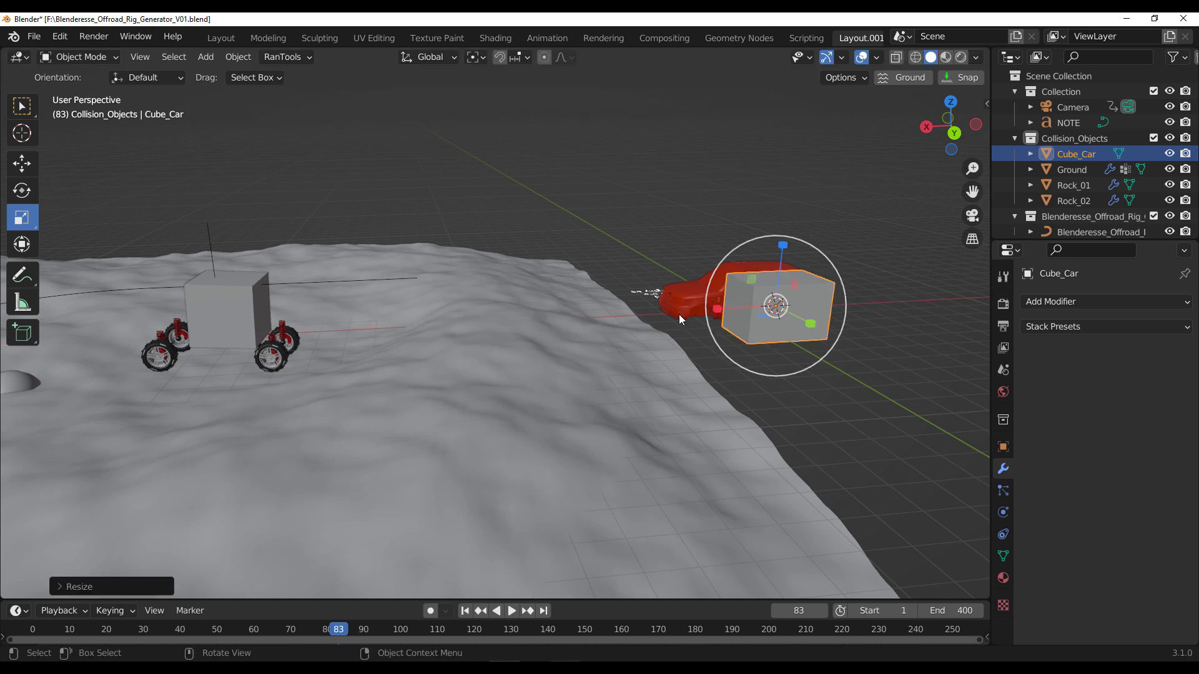
pyautogui.moveTo(868, 403); pyautogui.dragTo(874, 413, button='middle')
pyautogui.click(875, 413)
# - In Edit Mode, try moving Cube_Car's front face along X, undo that, and extrude the face about 1.6 m forward
pyautogui.click(775, 328)
pyautogui.press('Tab')
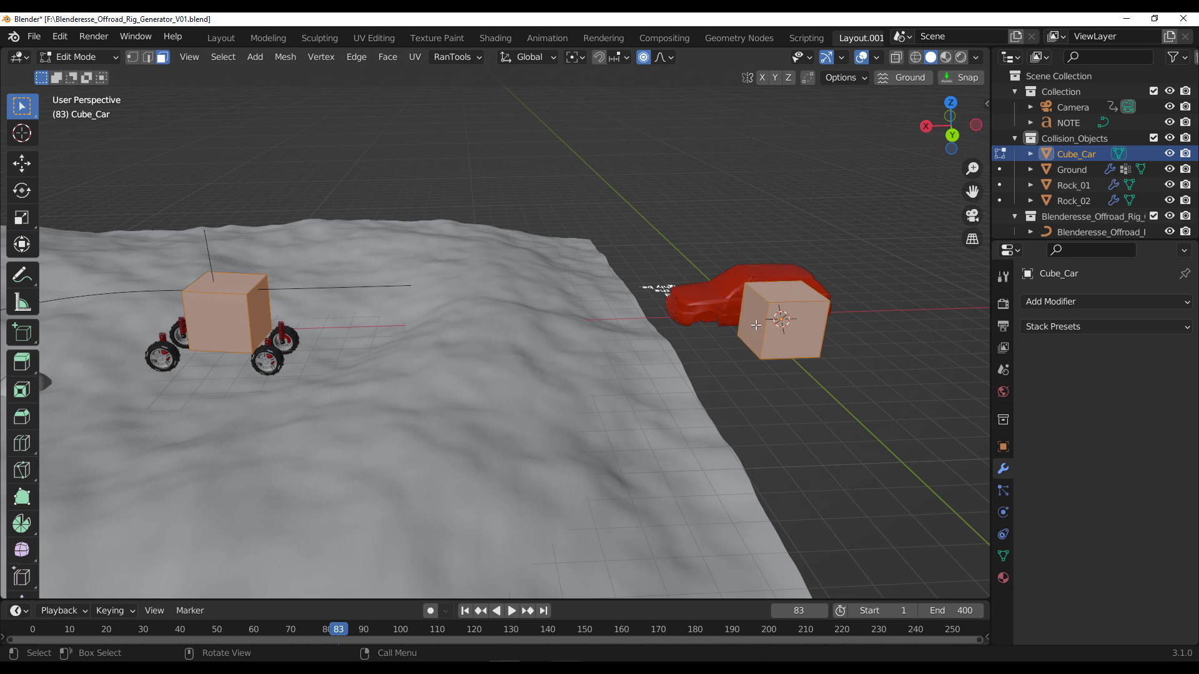
pyautogui.click(752, 323)
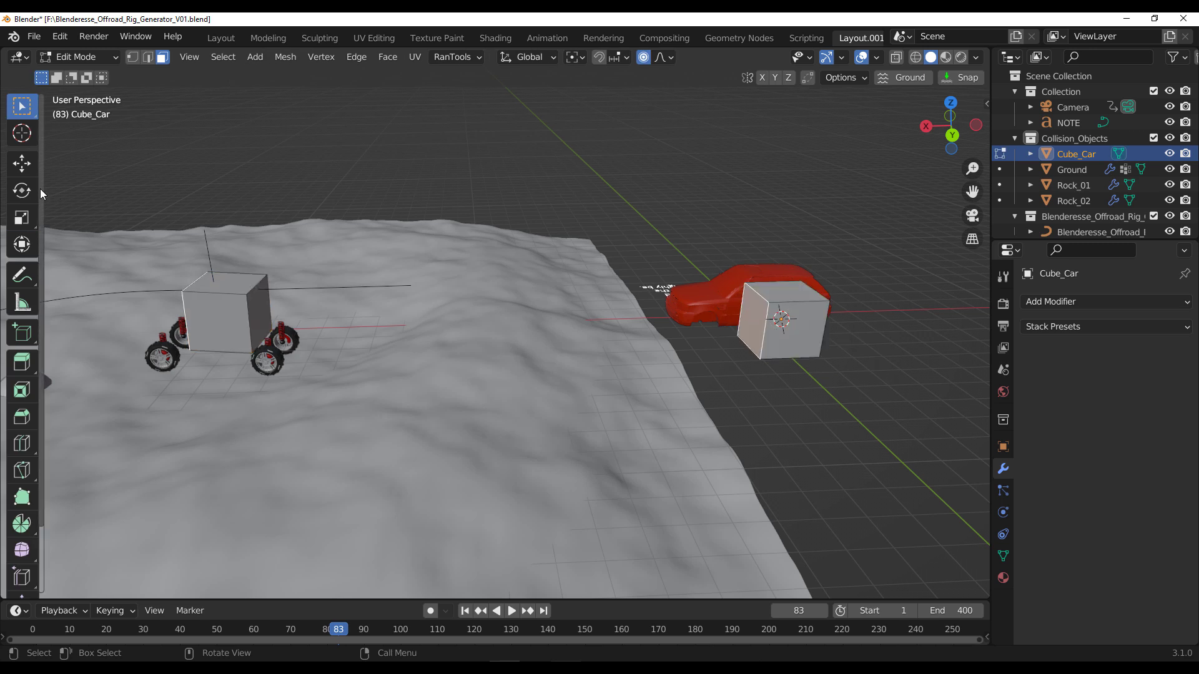
pyautogui.click(22, 164)
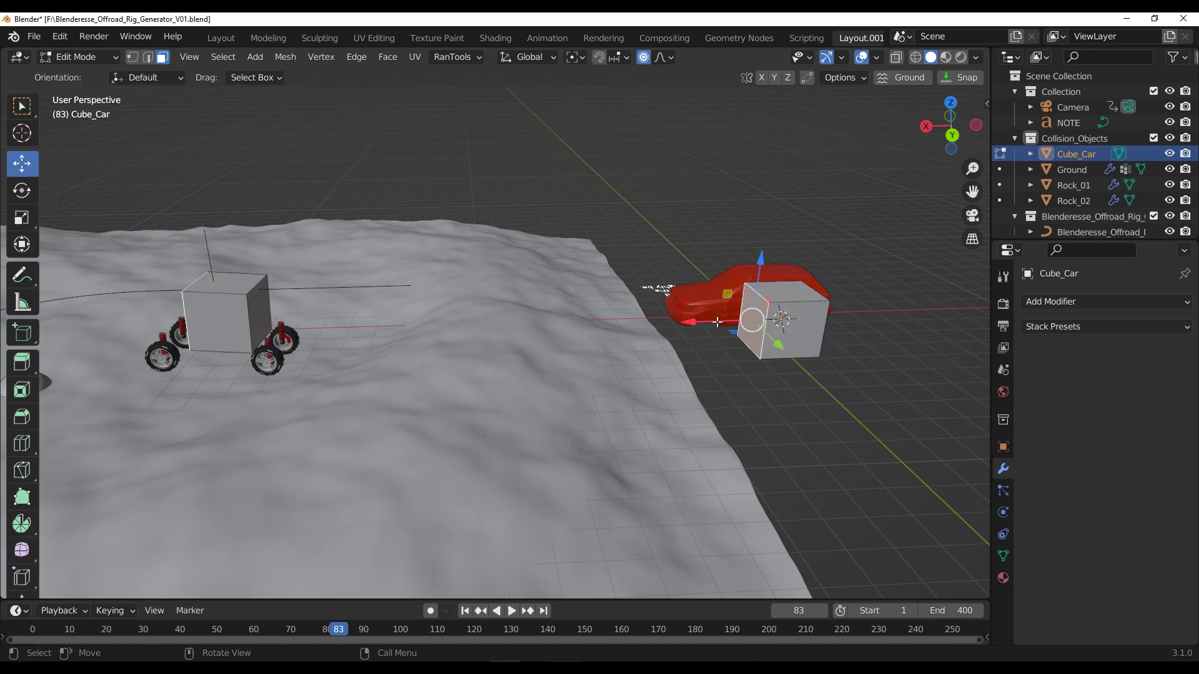
pyautogui.moveTo(692, 322); pyautogui.dragTo(621, 325)
pyautogui.hotkey('ctrl', 'z')
pyautogui.press('e')
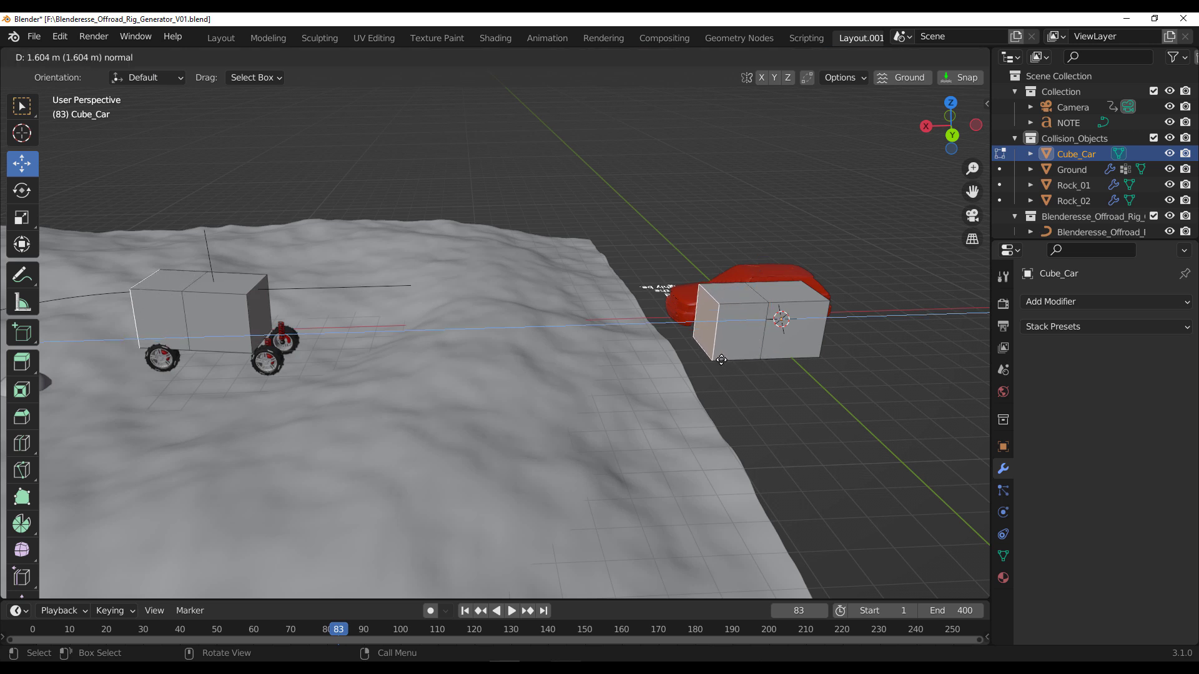
pyautogui.click(721, 360)
# - Extrude Cube_Car's rear face about 0.88 m backward
pyautogui.moveTo(816, 377); pyautogui.dragTo(707, 487, button='middle')
pyautogui.press('e')
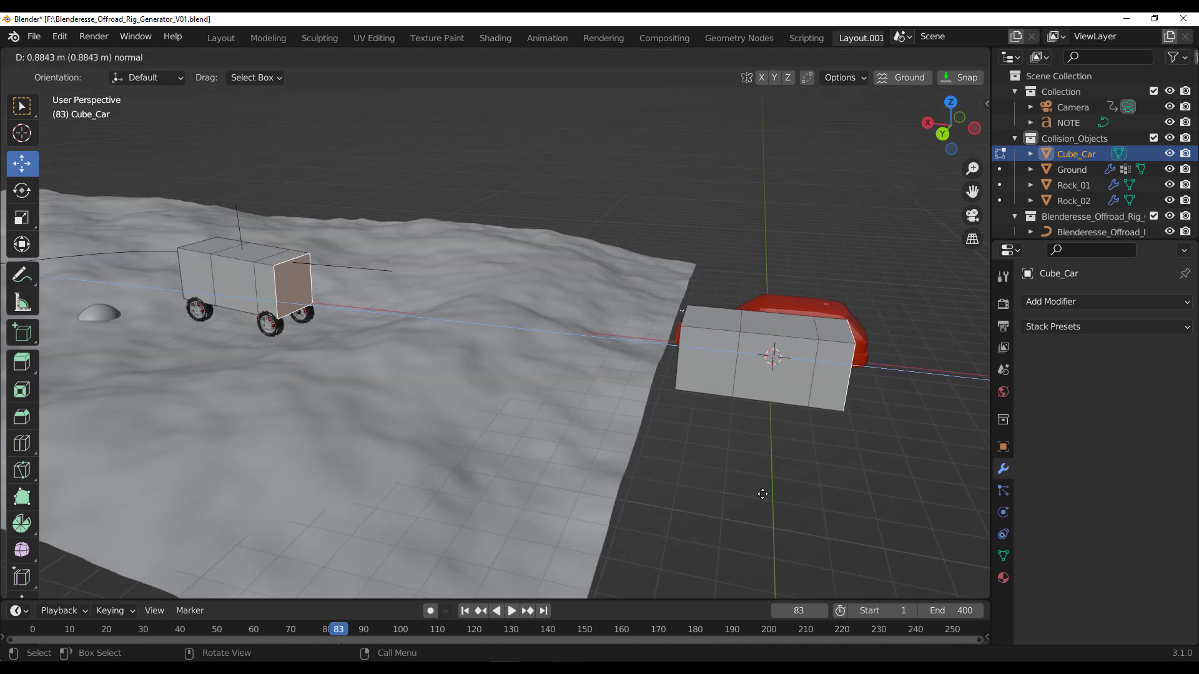
pyautogui.click(763, 489)
pyautogui.moveTo(762, 490); pyautogui.dragTo(831, 349, button='middle')
# - Shape Cube_Car into a simple vehicle body with a sloped front and detailed sides, using bevels, insets and a loop cut
pyautogui.hotkey('ctrl', 'b')
pyautogui.press('i')
pyautogui.click(693, 350)
pyautogui.press('i')
pyautogui.click(692, 375)
pyautogui.hotkey('alt', 'a')
pyautogui.hotkey('ctrl', 'b')
pyautogui.click(393, 278)
pyautogui.hotkey('ctrl', 'r')
pyautogui.press('3')
pyautogui.press('i')
pyautogui.press('i')
pyautogui.click(574, 401)
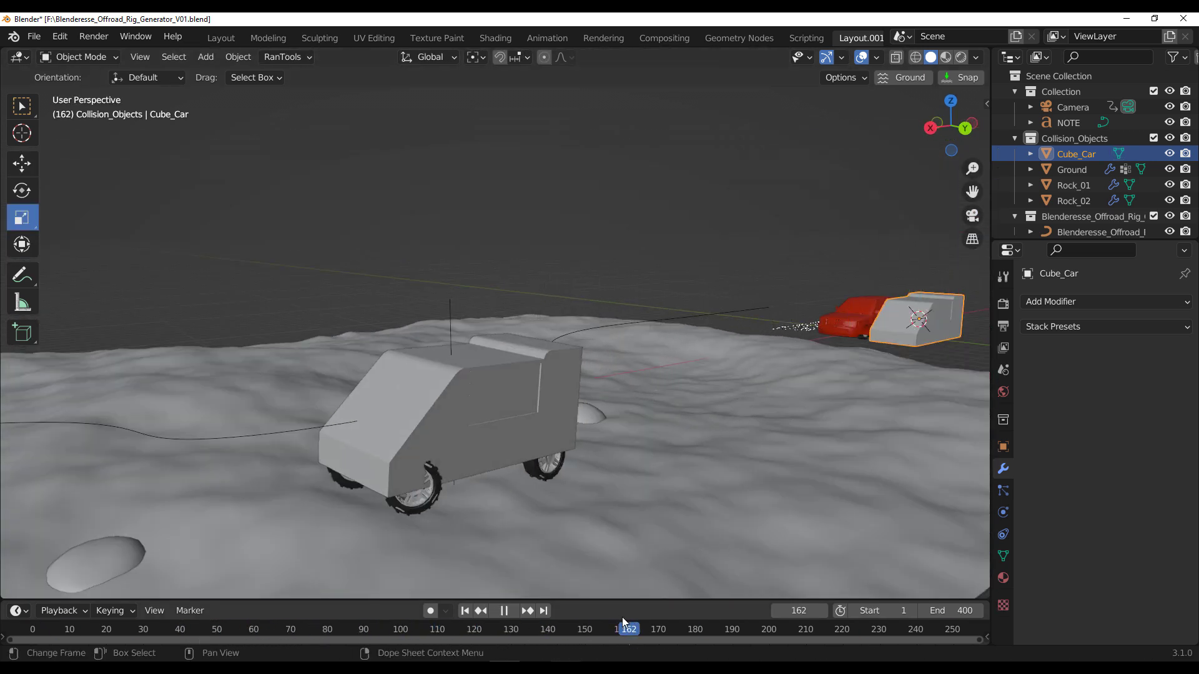
# - Scrub and play the animation to watch the Cube_Car body drive, stop at frame 164 and deselect everything
pyautogui.moveTo(646, 623); pyautogui.dragTo(174, 578)
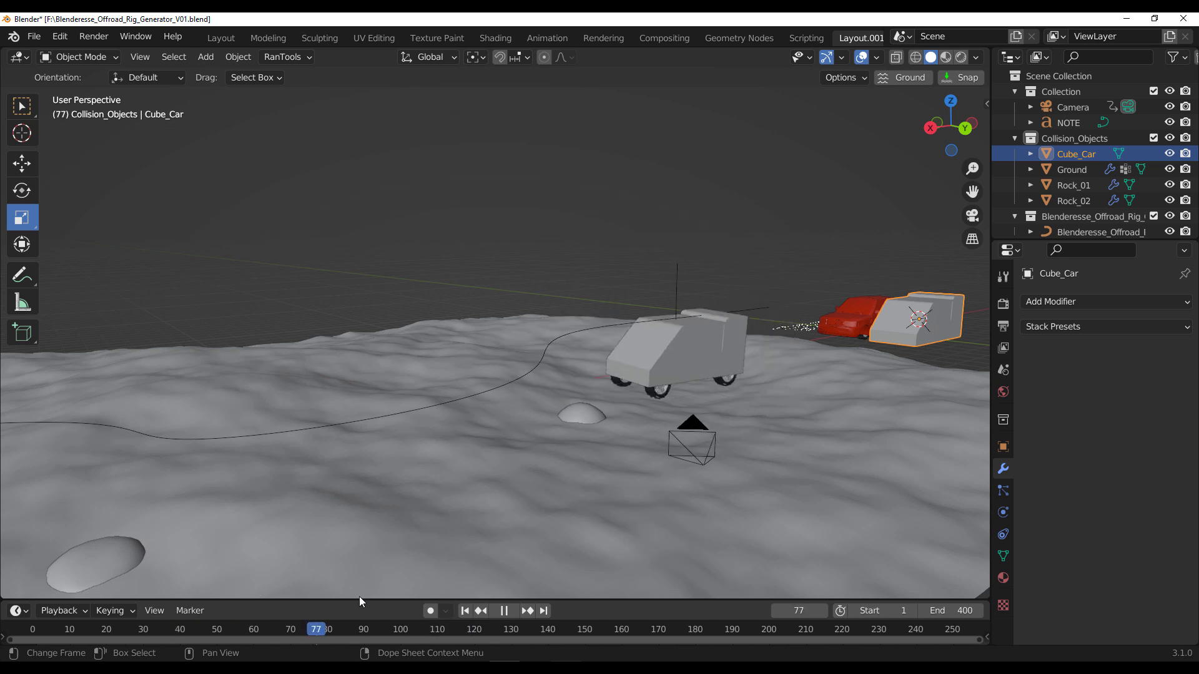
pyautogui.press('space')
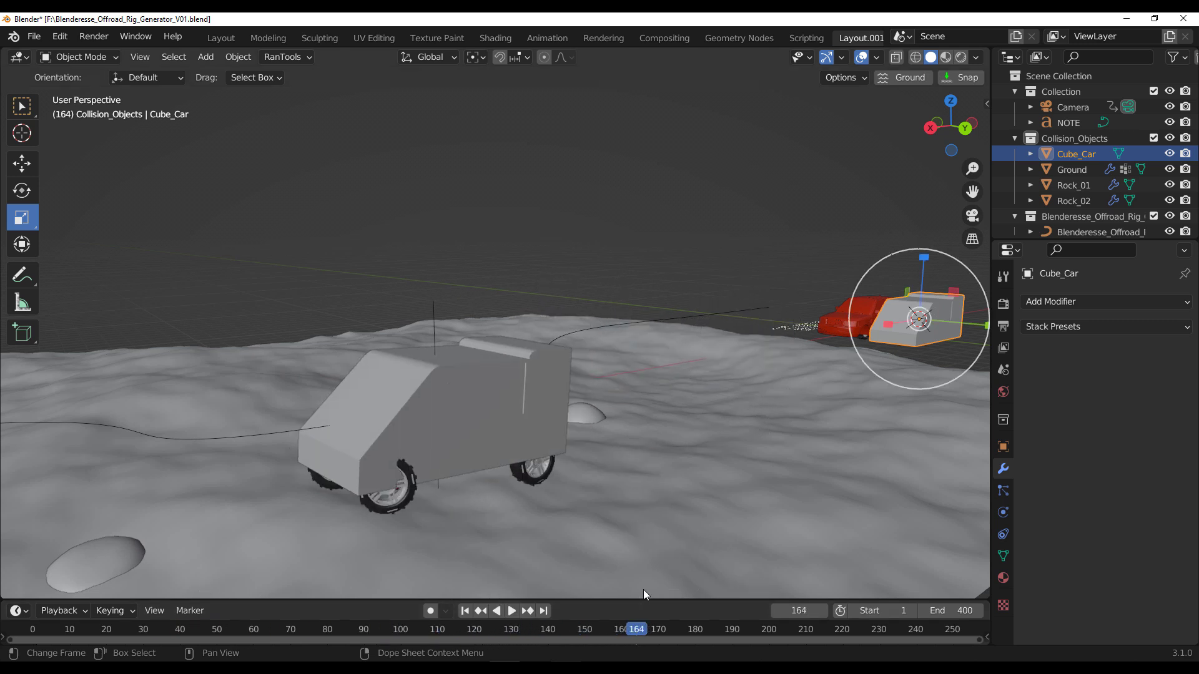
pyautogui.click(727, 250)
# - Spawn the Mercedes GLS 2007 from traffiq's contemporary cars category, as an editable asset with random color
pyautogui.press('n')
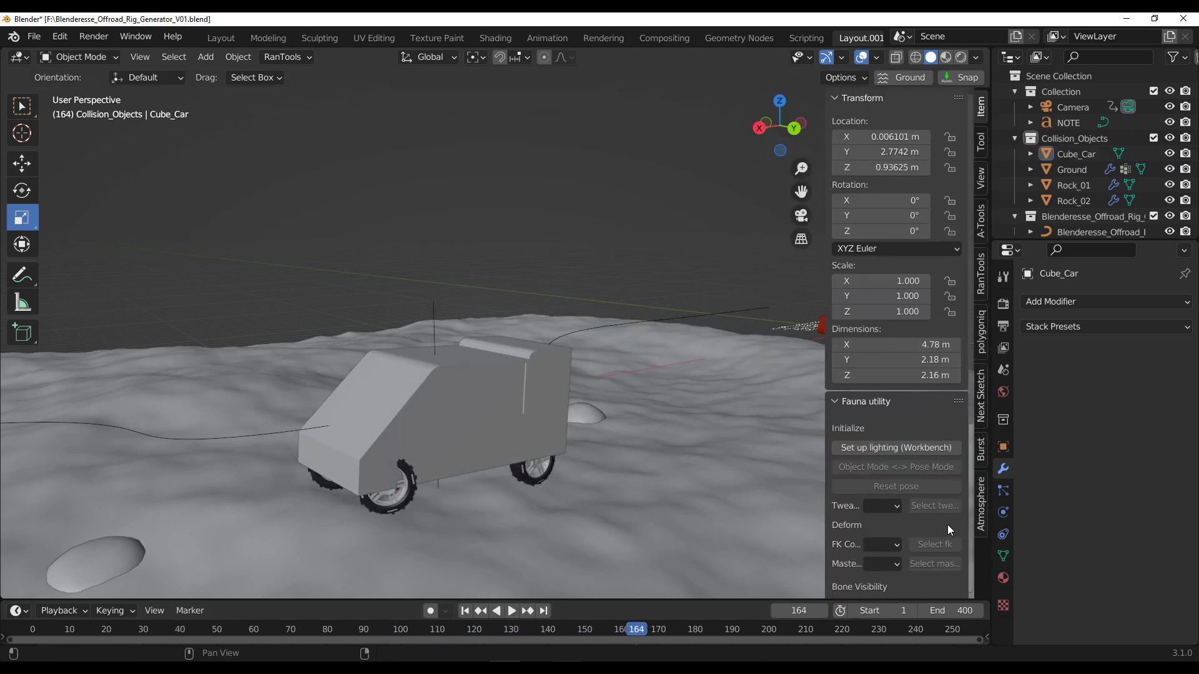
pyautogui.click(981, 350)
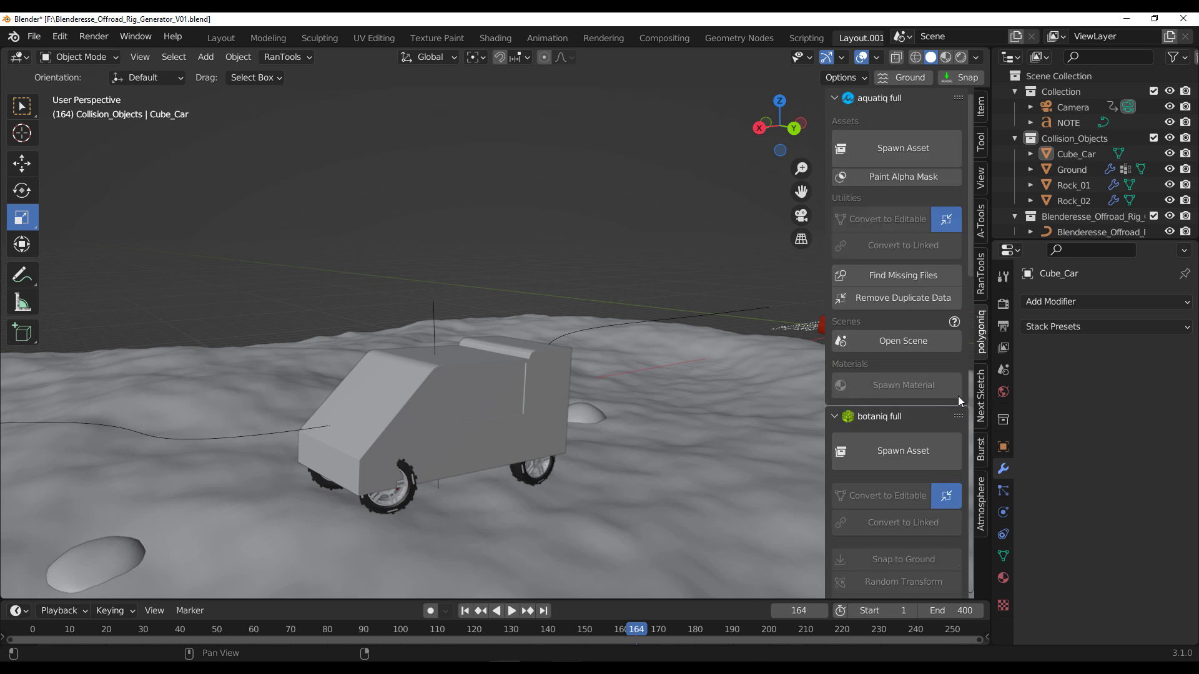
pyautogui.click(835, 98)
pyautogui.click(837, 118)
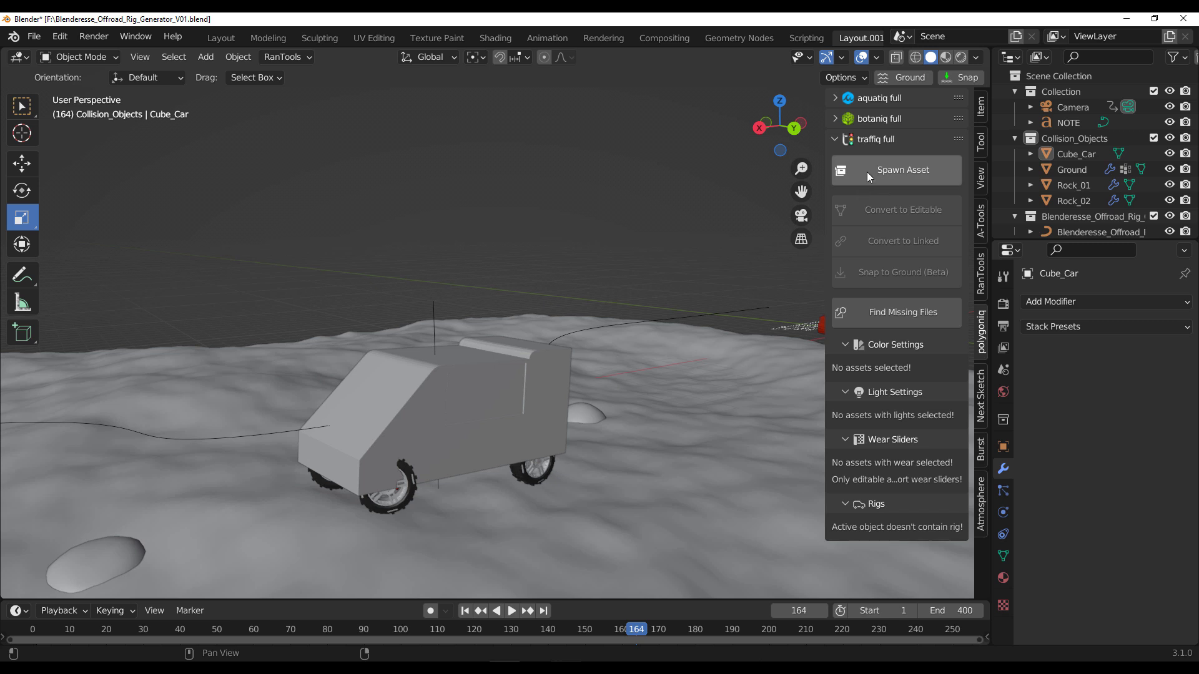
pyautogui.scroll(-6, 497, 252)
pyautogui.moveTo(502, 331); pyautogui.dragTo(388, 312, button='middle')
pyautogui.scroll(5, 403, 226)
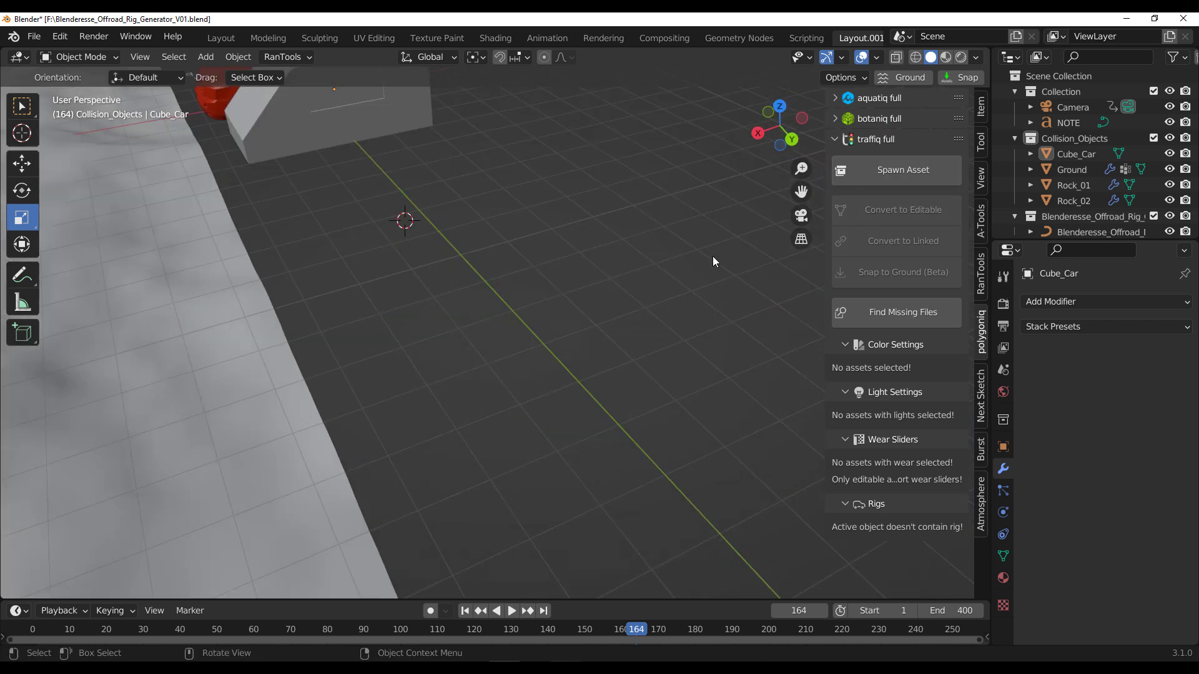
pyautogui.click(905, 171)
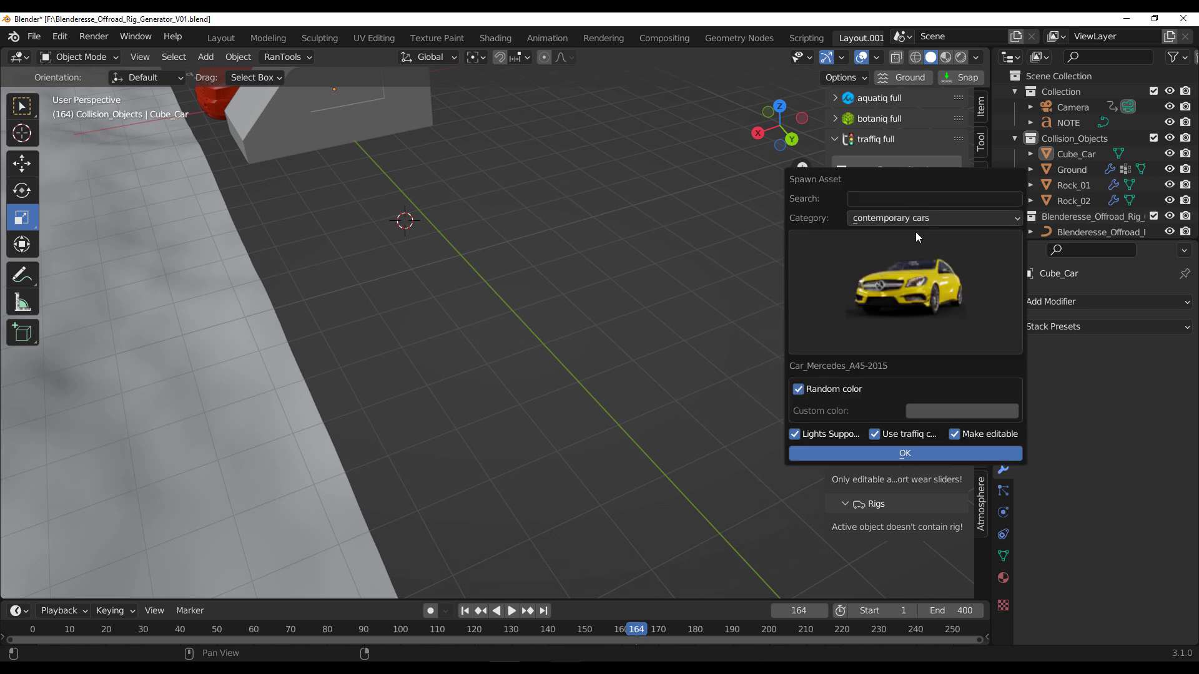
pyautogui.click(918, 269)
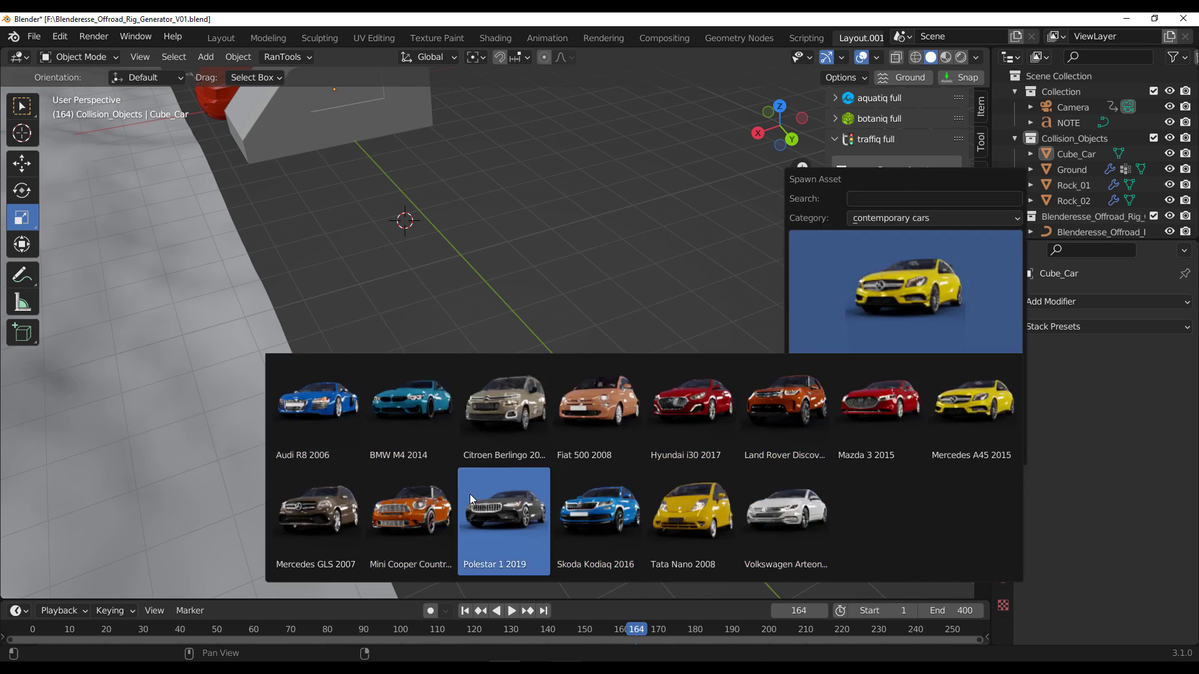
pyautogui.click(341, 500)
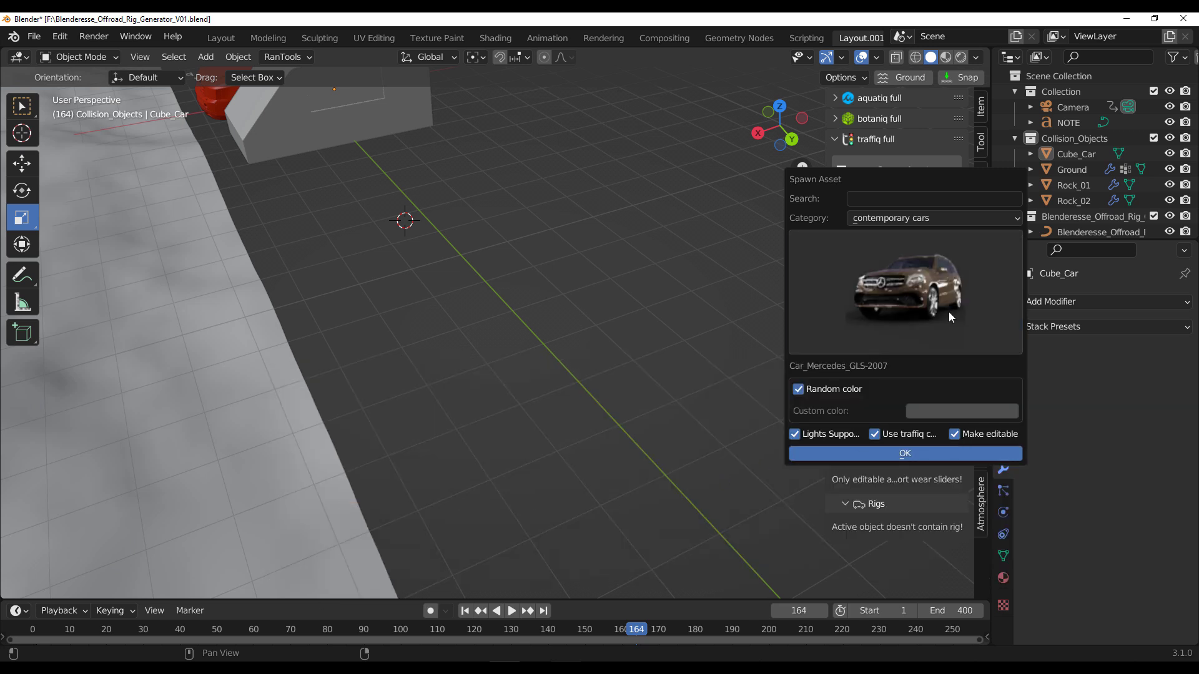
pyautogui.click(917, 453)
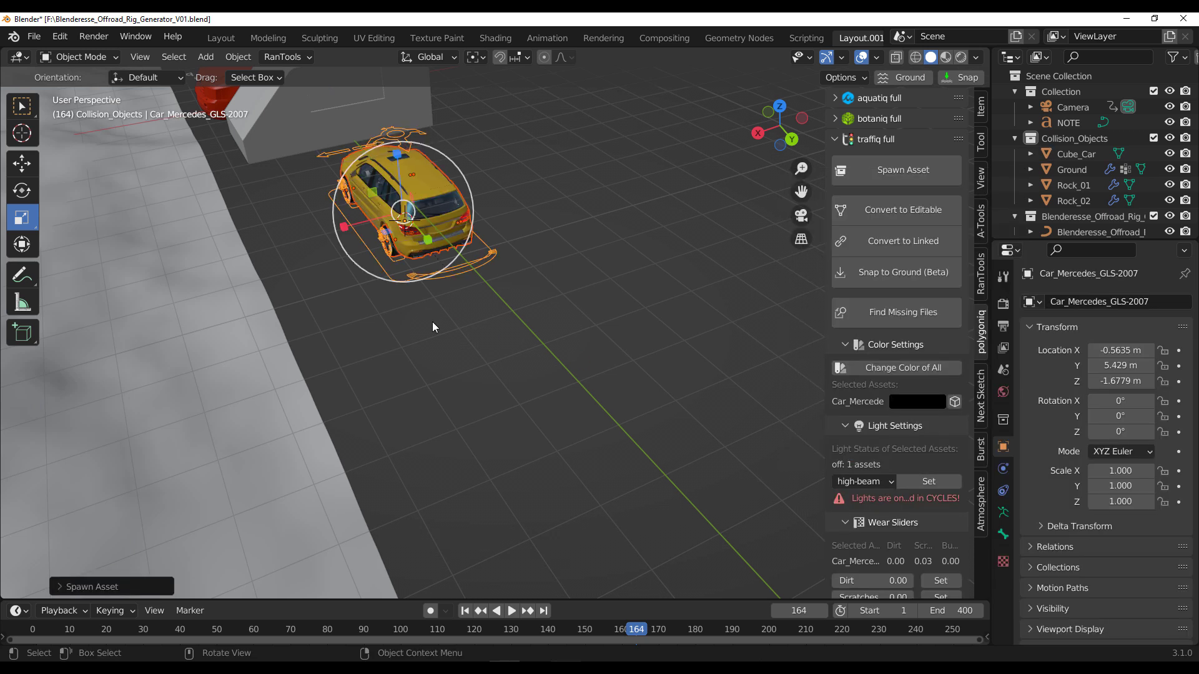
# - Duplicate only the body of the spawned Mercedes GLS and place the copy about 4.2 m beside the original
pyautogui.scroll(-3, 433, 321)
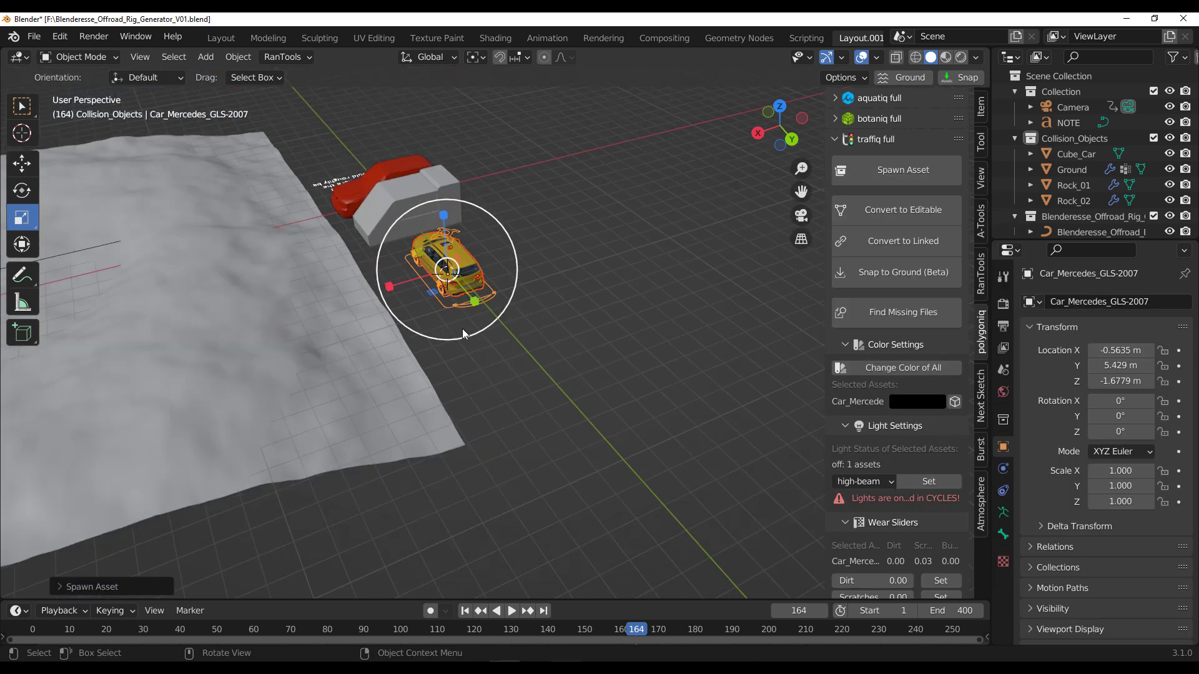
pyautogui.keyDown('shift'); pyautogui.moveTo(507, 353); pyautogui.dragTo(737, 366, button='middle'); pyautogui.keyUp('shift')
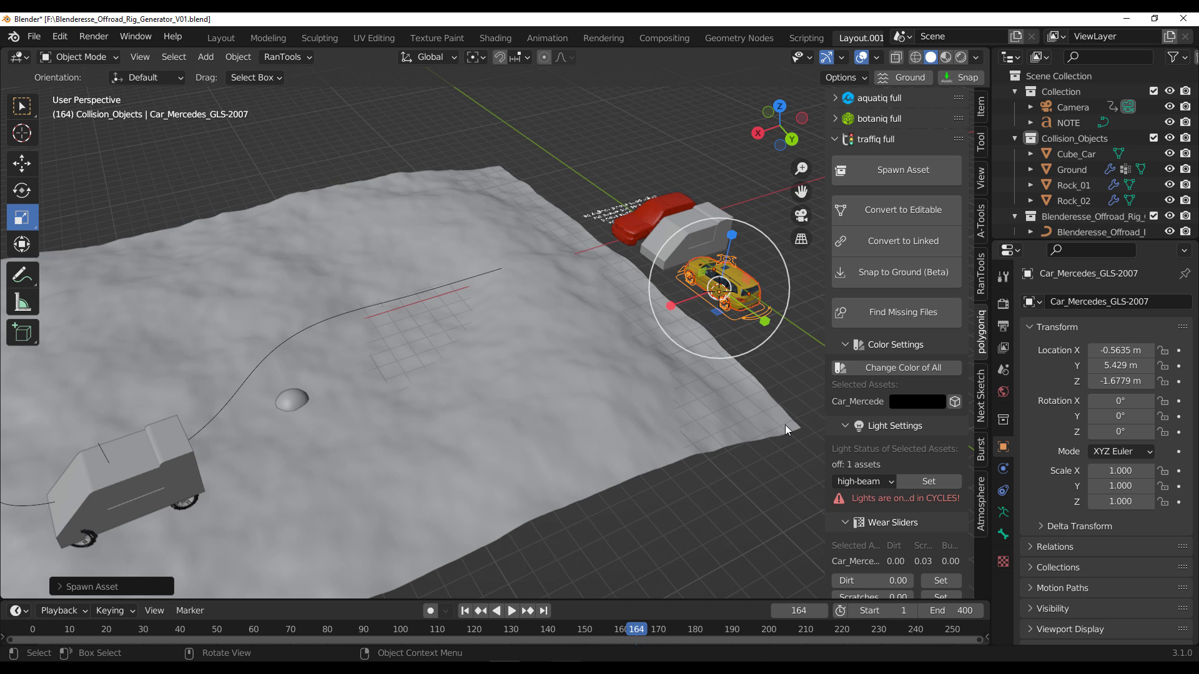
pyautogui.click(784, 496)
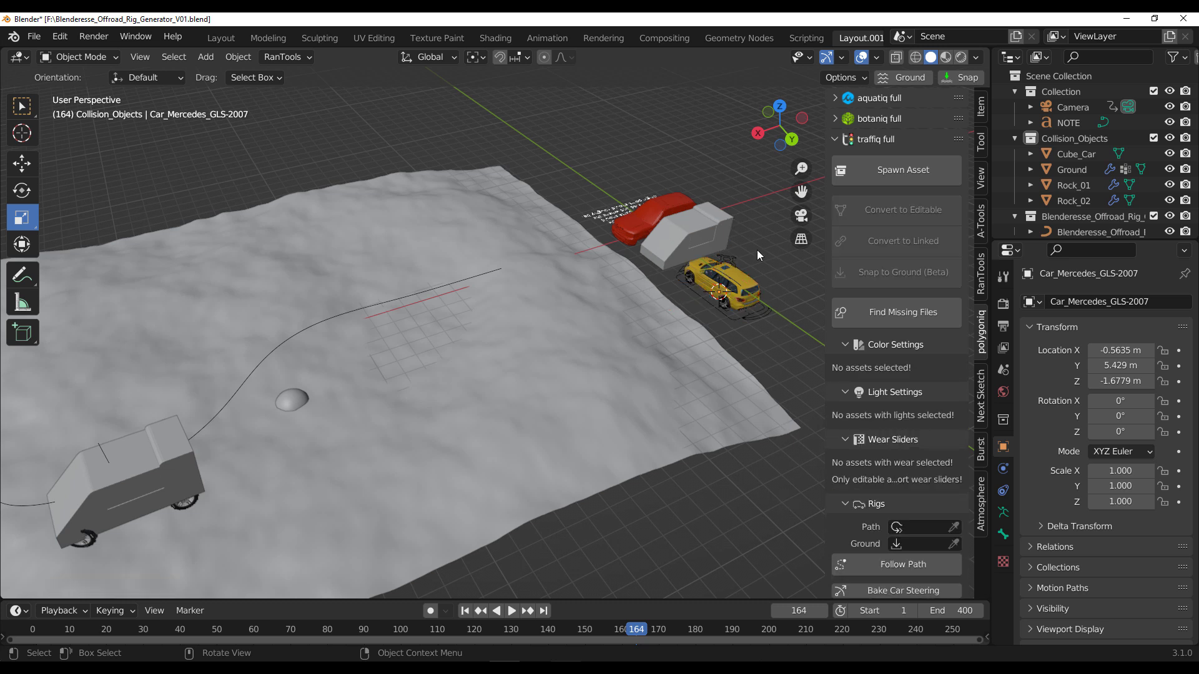
pyautogui.keyDown('shift'); pyautogui.moveTo(775, 384); pyautogui.dragTo(656, 419, button='middle'); pyautogui.keyUp('shift')
pyautogui.scroll(3, 653, 337)
pyautogui.click(717, 314)
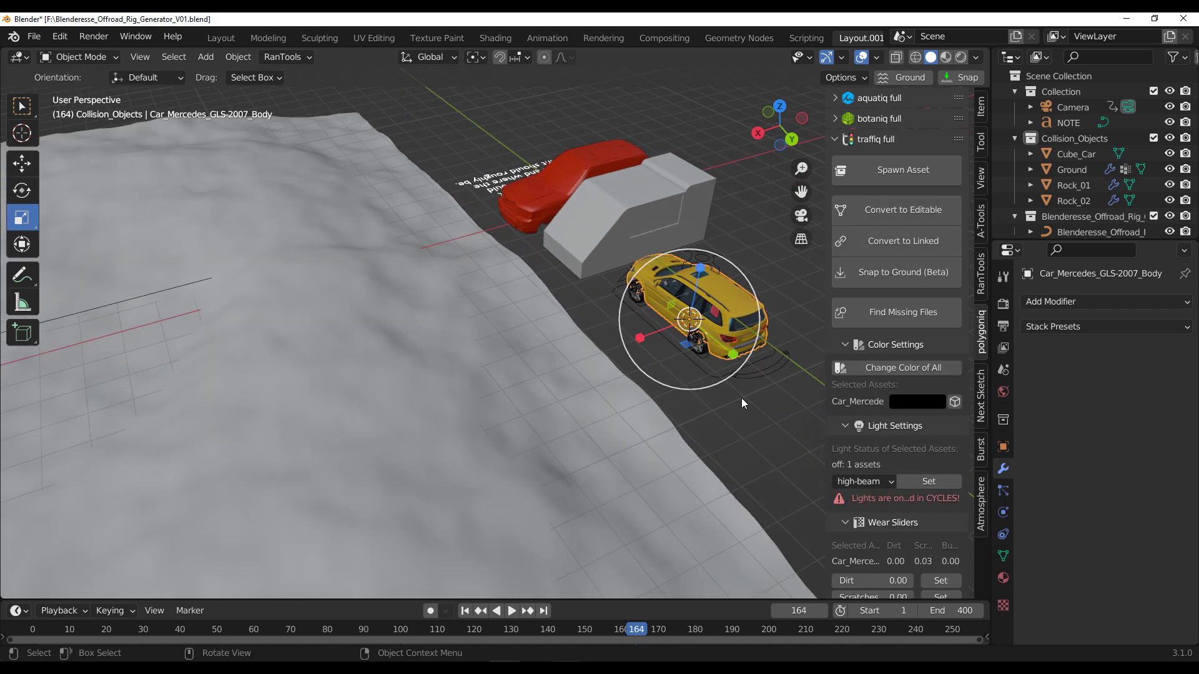
pyautogui.keyDown('shift'); pyautogui.moveTo(513, 320); pyautogui.dragTo(270, 361, button='middle'); pyautogui.keyUp('shift')
pyautogui.click(20, 163)
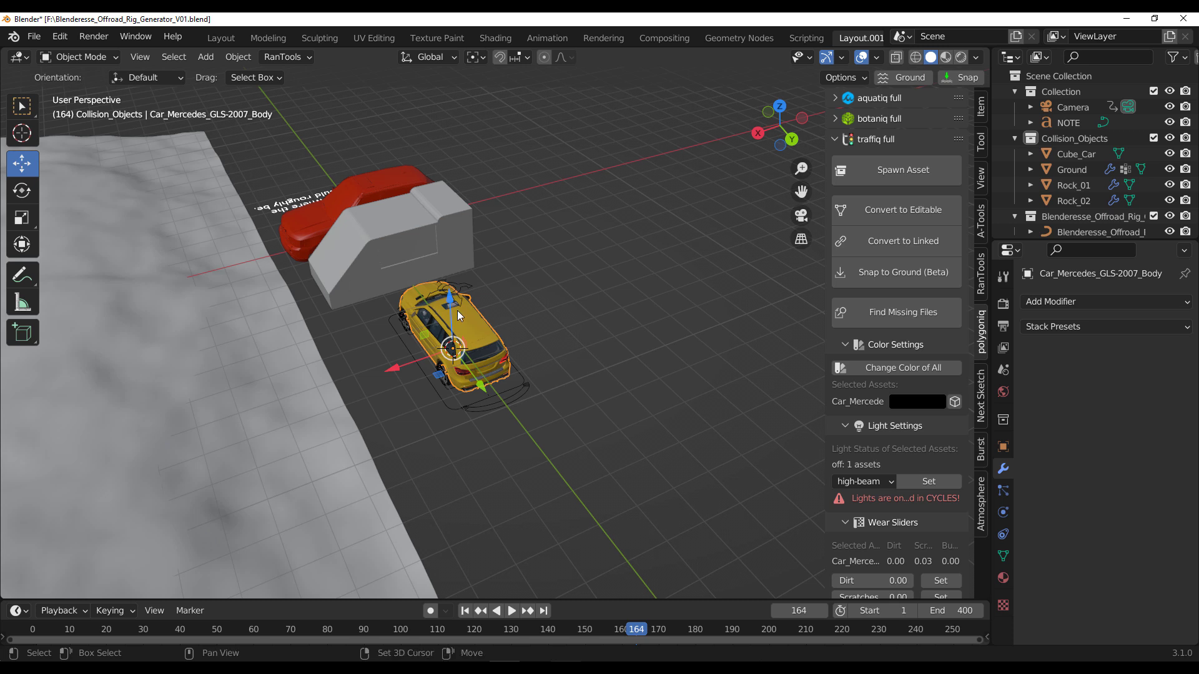
pyautogui.hotkey('shift', 'd')
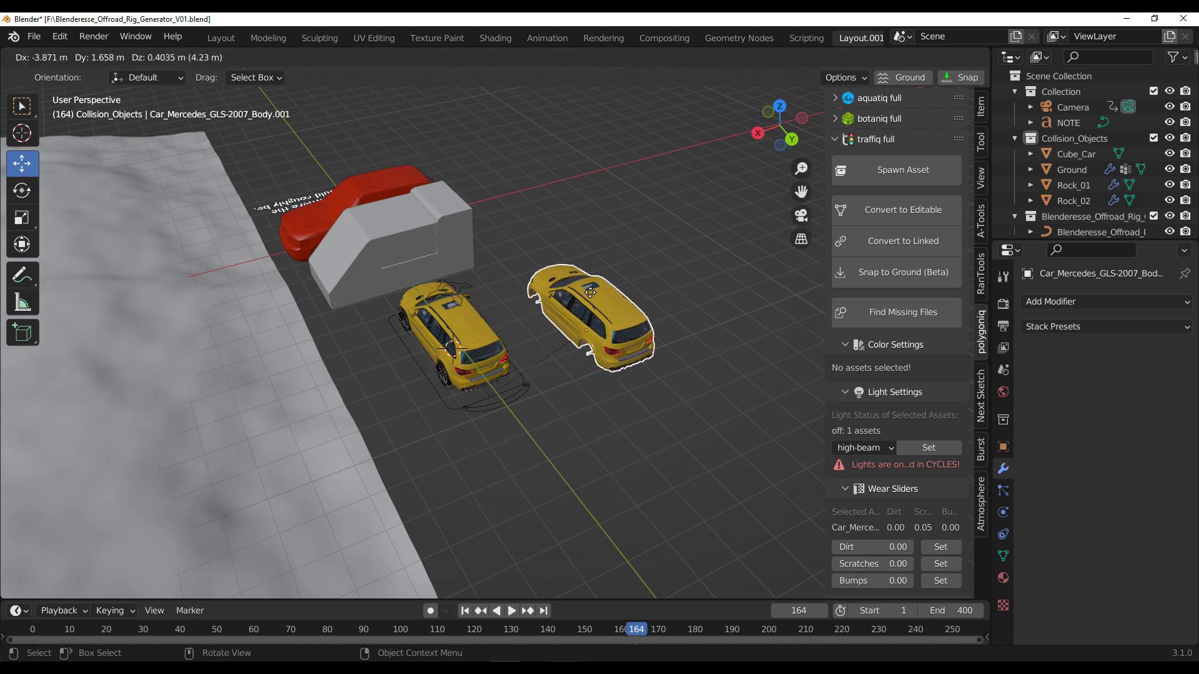
pyautogui.click(590, 292)
# - Locate the duplicated Mercedes body in the traffiq collection and check its full object name
pyautogui.scroll(-5, 1119, 158)
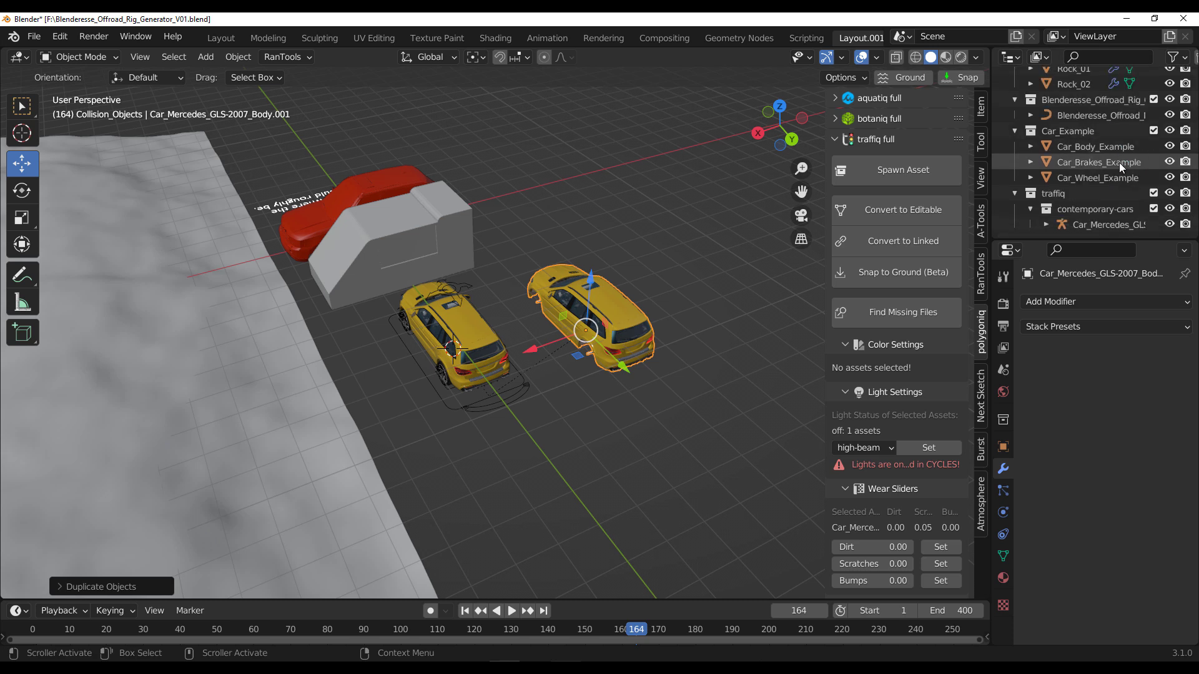
pyautogui.click(1046, 224)
pyautogui.scroll(-6, 1062, 188)
pyautogui.scroll(-4, 1063, 185)
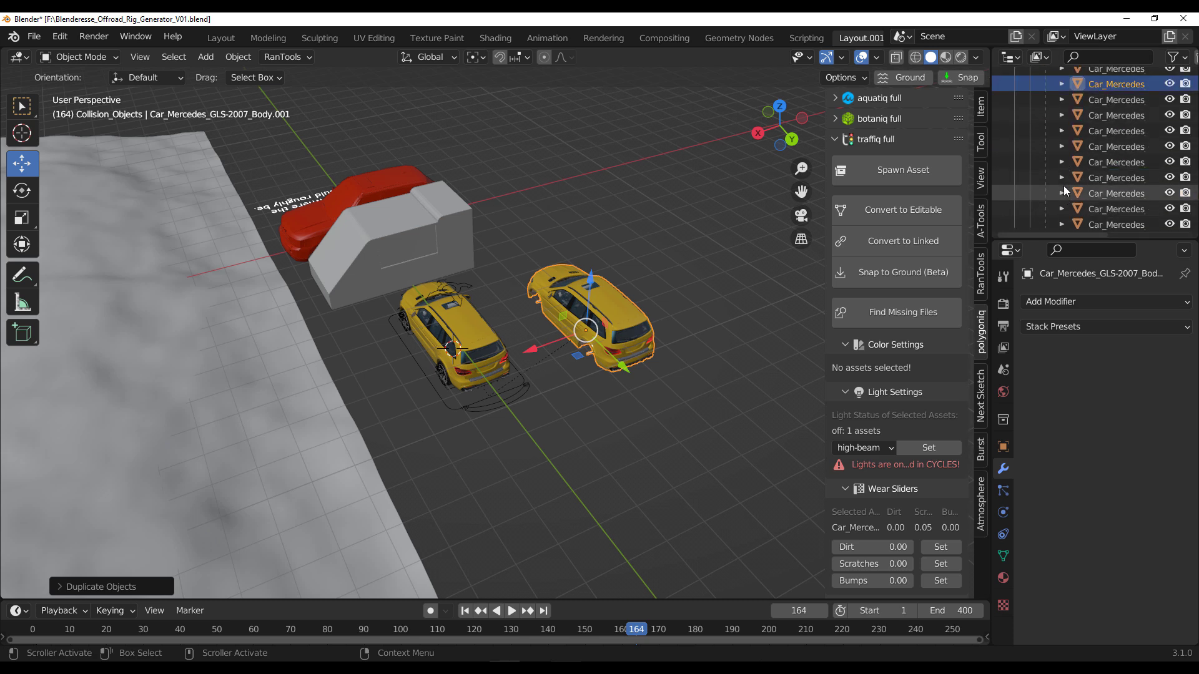
pyautogui.doubleClick(1124, 110)
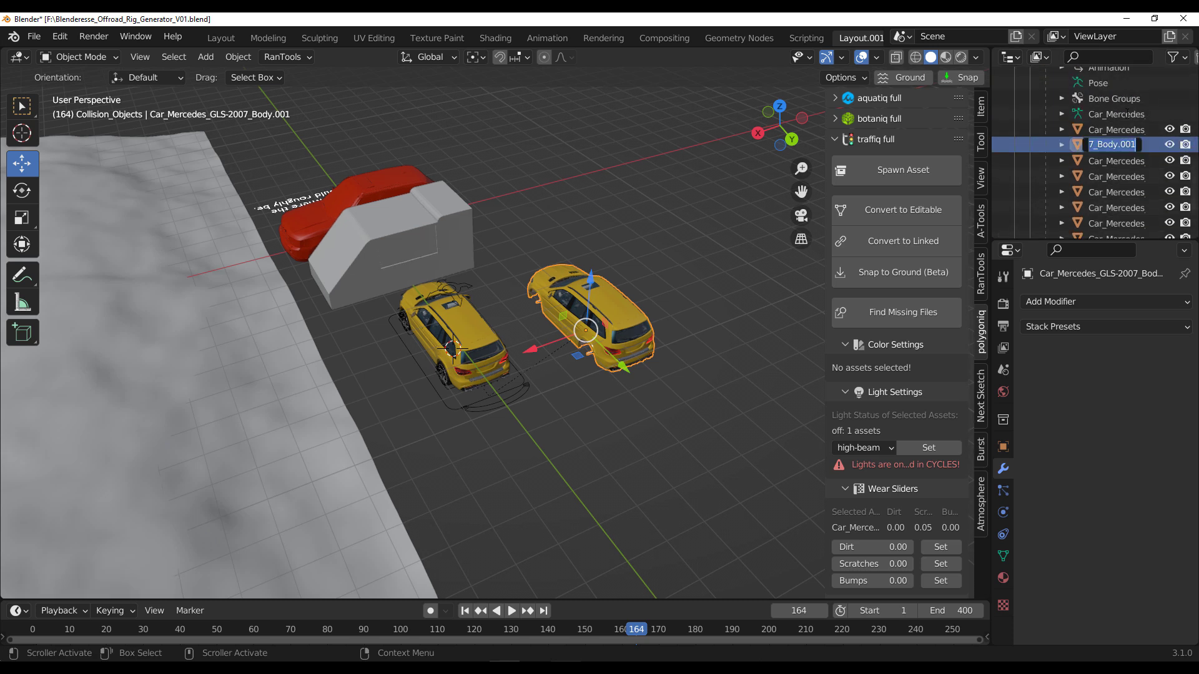
pyautogui.click(1135, 144)
pyautogui.press('Return')
pyautogui.click(592, 254)
# - Return to frame 1 and replace the offroad rig's Body object with Car_Mercedes_GLS-2007_Body.001
pyautogui.scroll(-4, 591, 255)
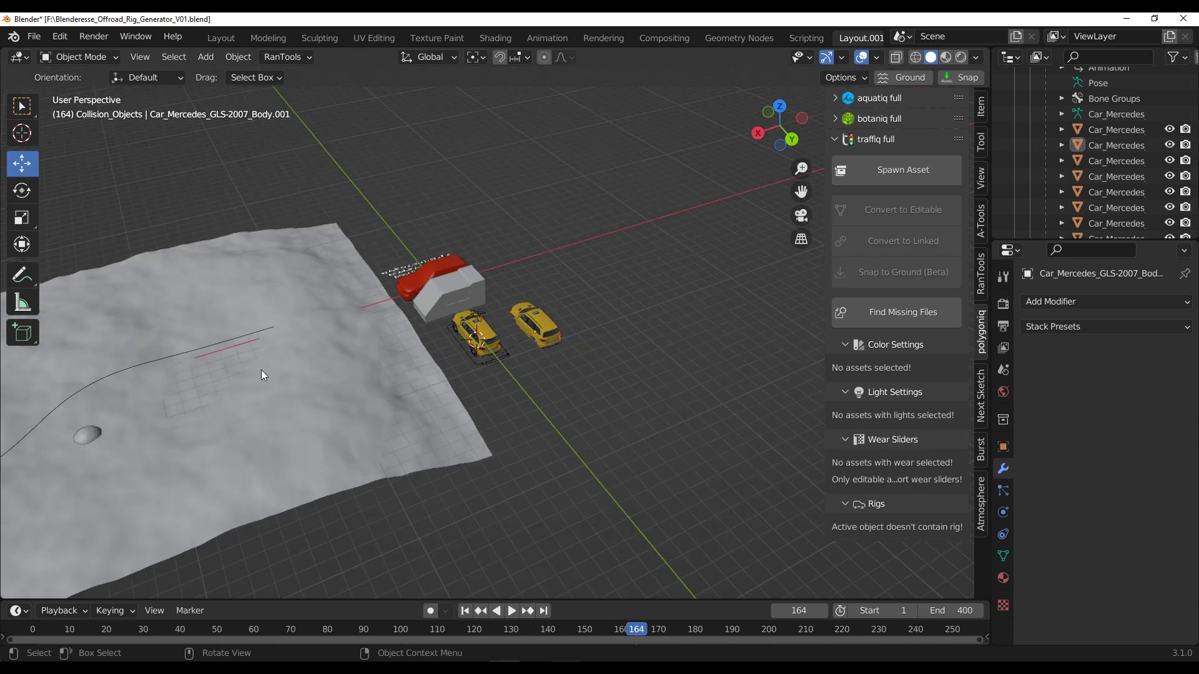
pyautogui.click(466, 613)
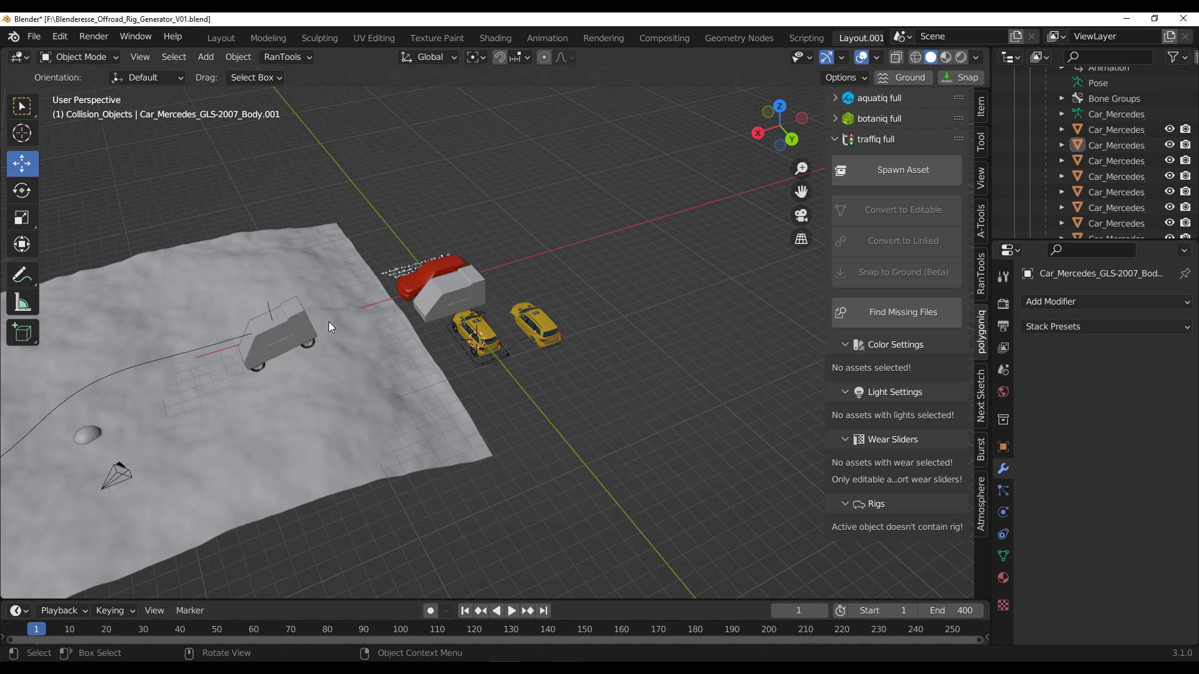
pyautogui.scroll(4, 289, 301)
pyautogui.keyDown('shift'); pyautogui.moveTo(214, 369); pyautogui.dragTo(411, 321, button='middle'); pyautogui.keyUp('shift')
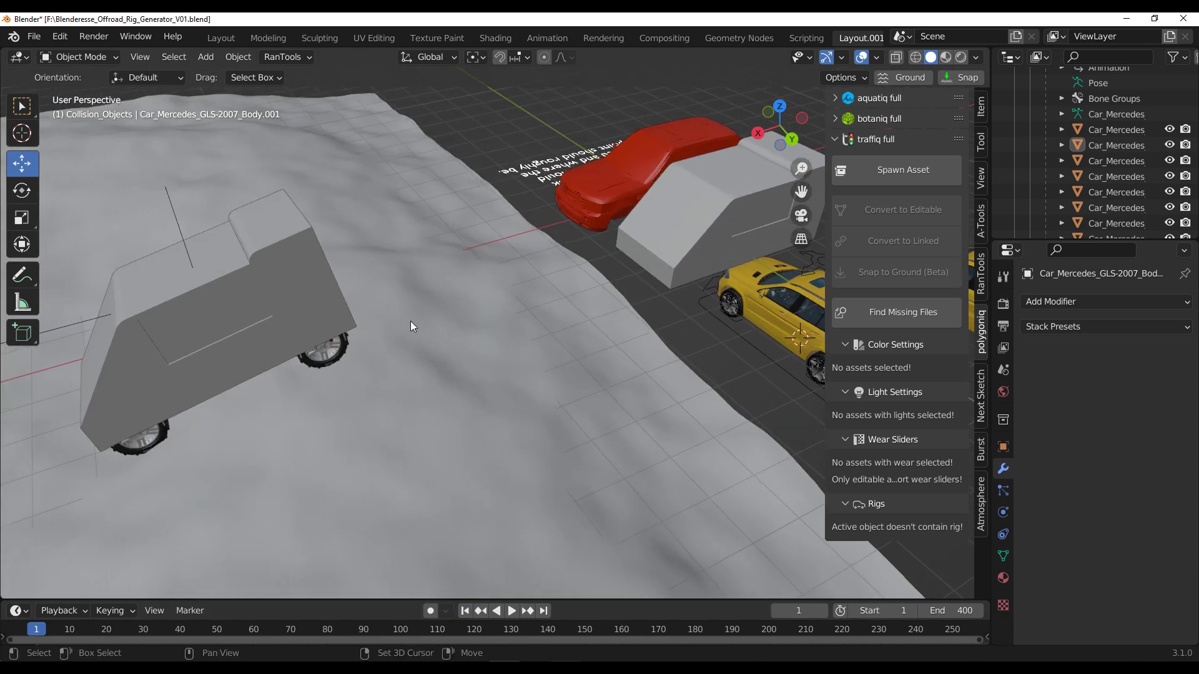
pyautogui.click(178, 229)
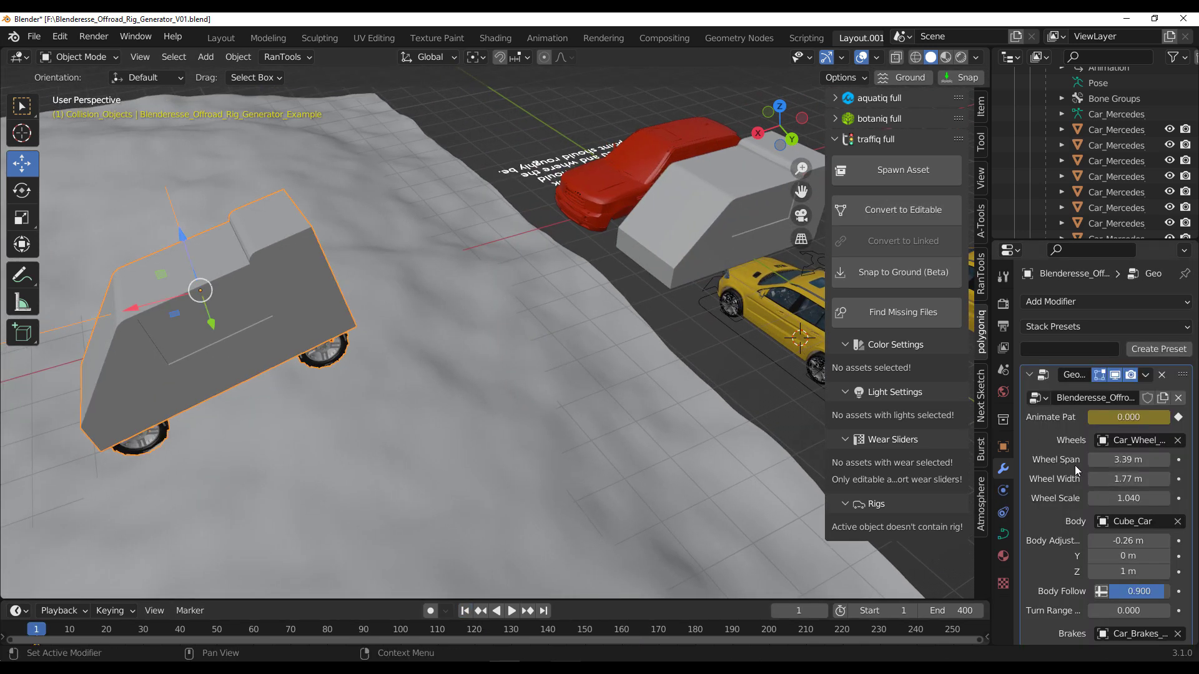
pyautogui.scroll(-3, 1078, 470)
pyautogui.click(1177, 447)
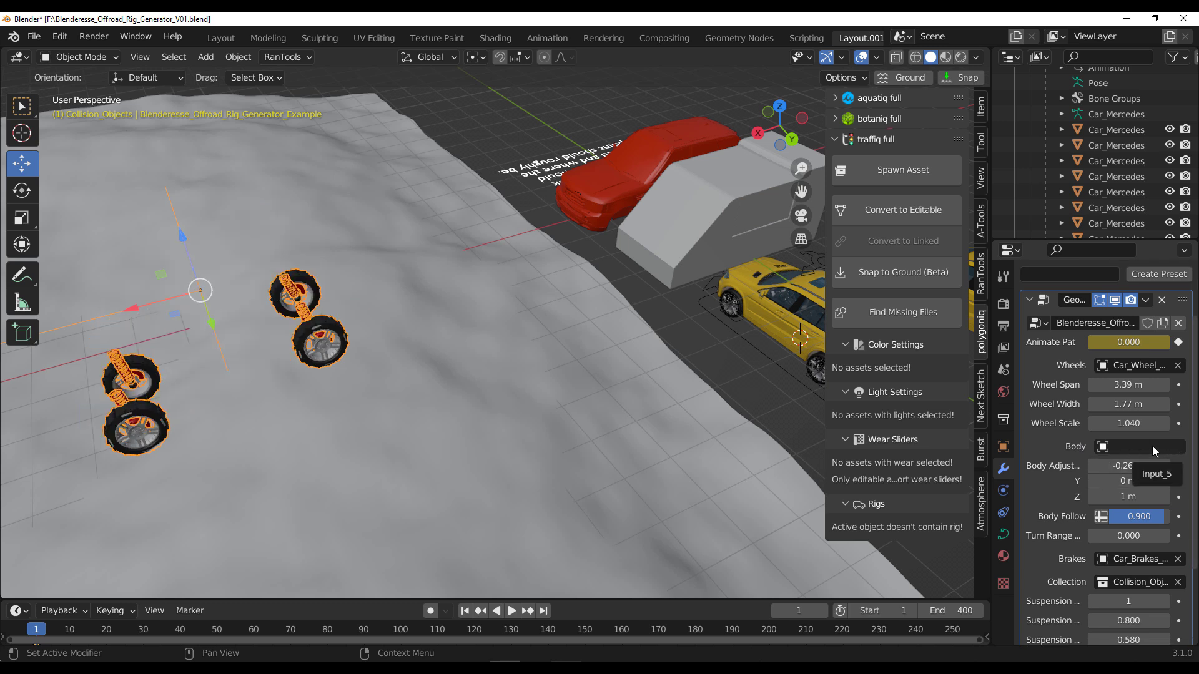
pyautogui.click(1152, 447)
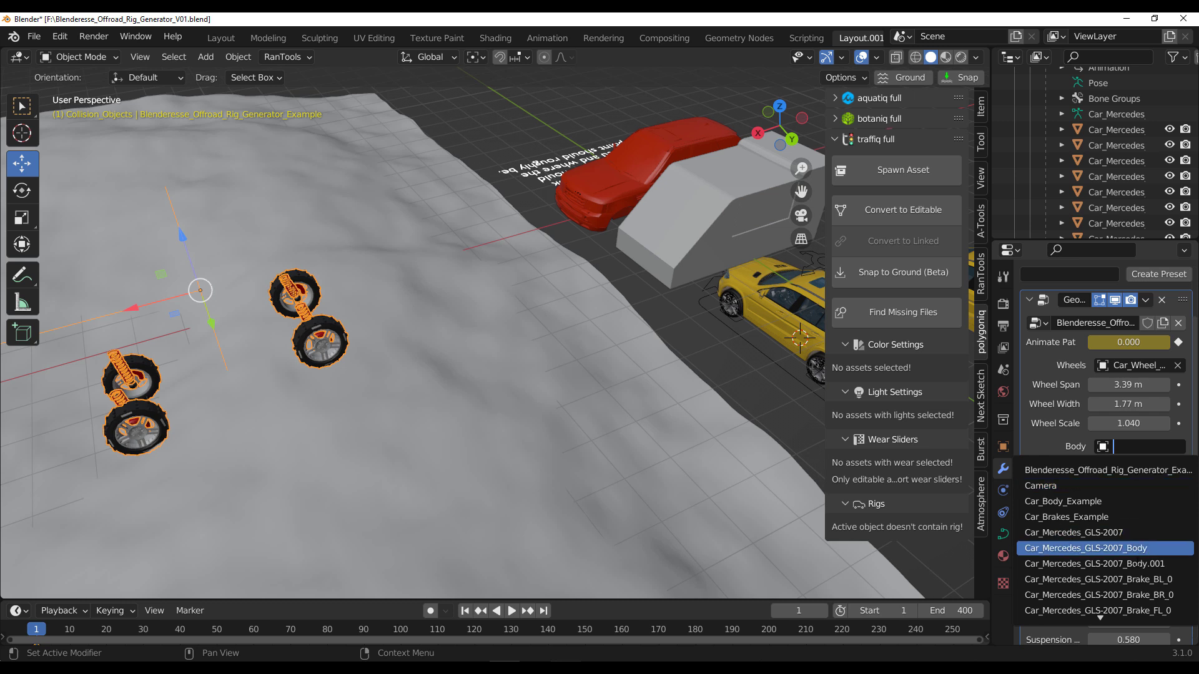
pyautogui.click(1139, 564)
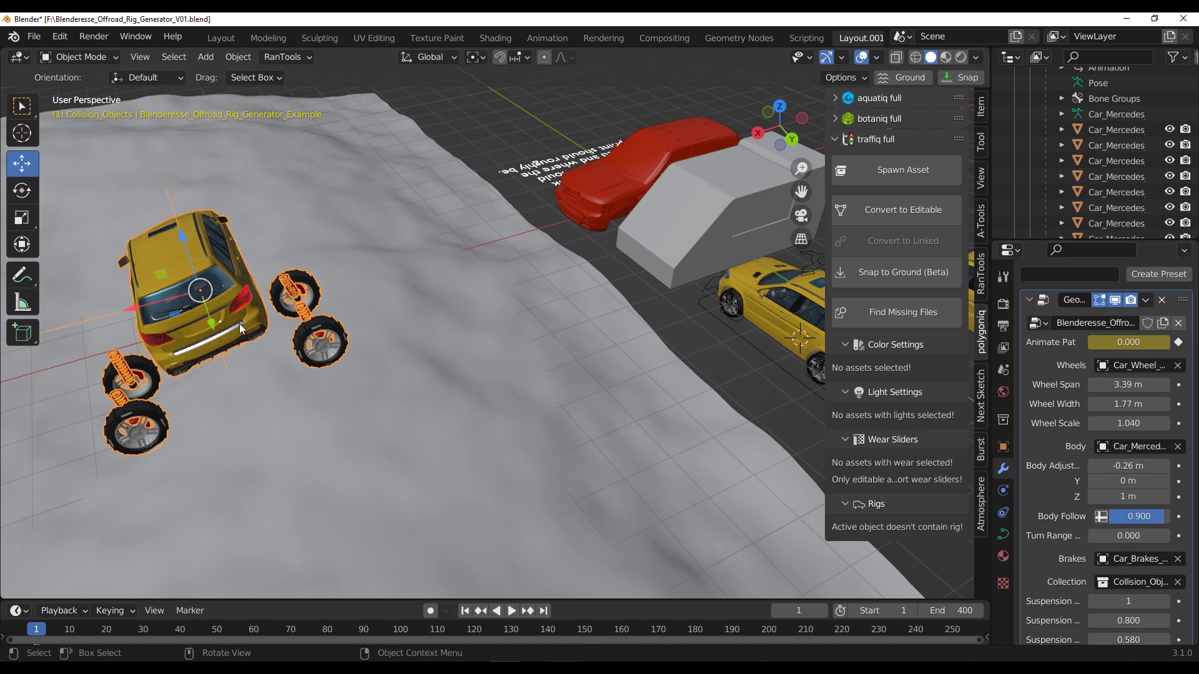
# - Set the rig's body adjustment Z offset to 0 m
pyautogui.moveTo(255, 337); pyautogui.dragTo(448, 227, button='middle')
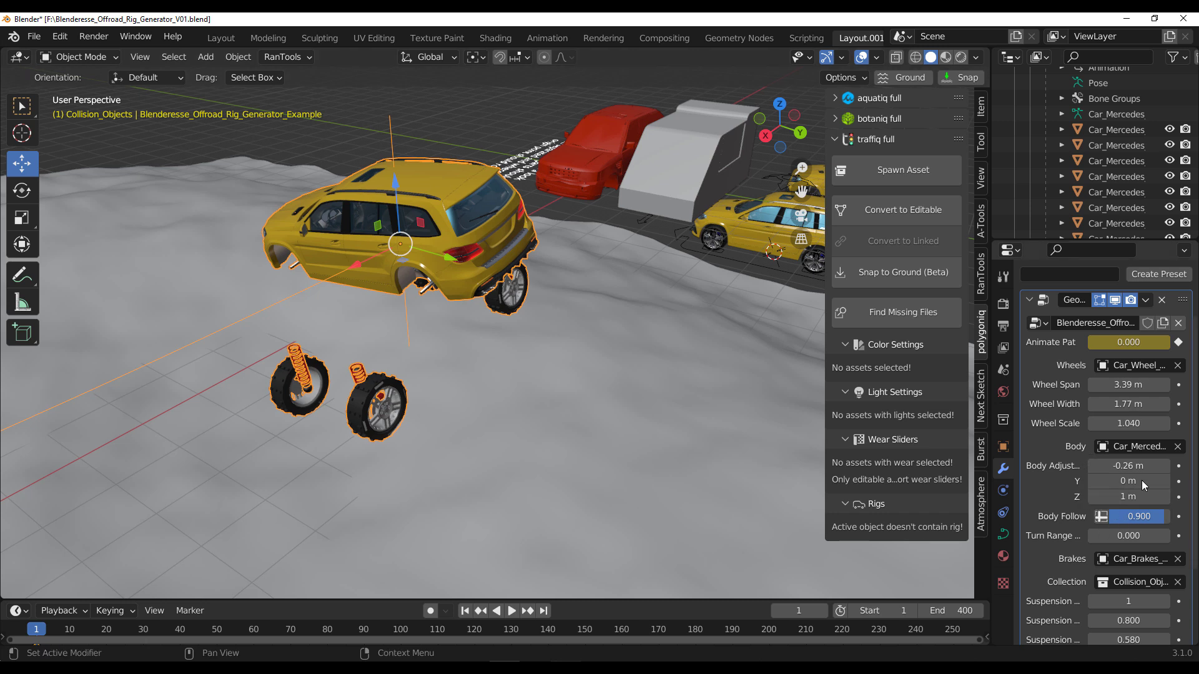
pyautogui.doubleClick(1128, 496)
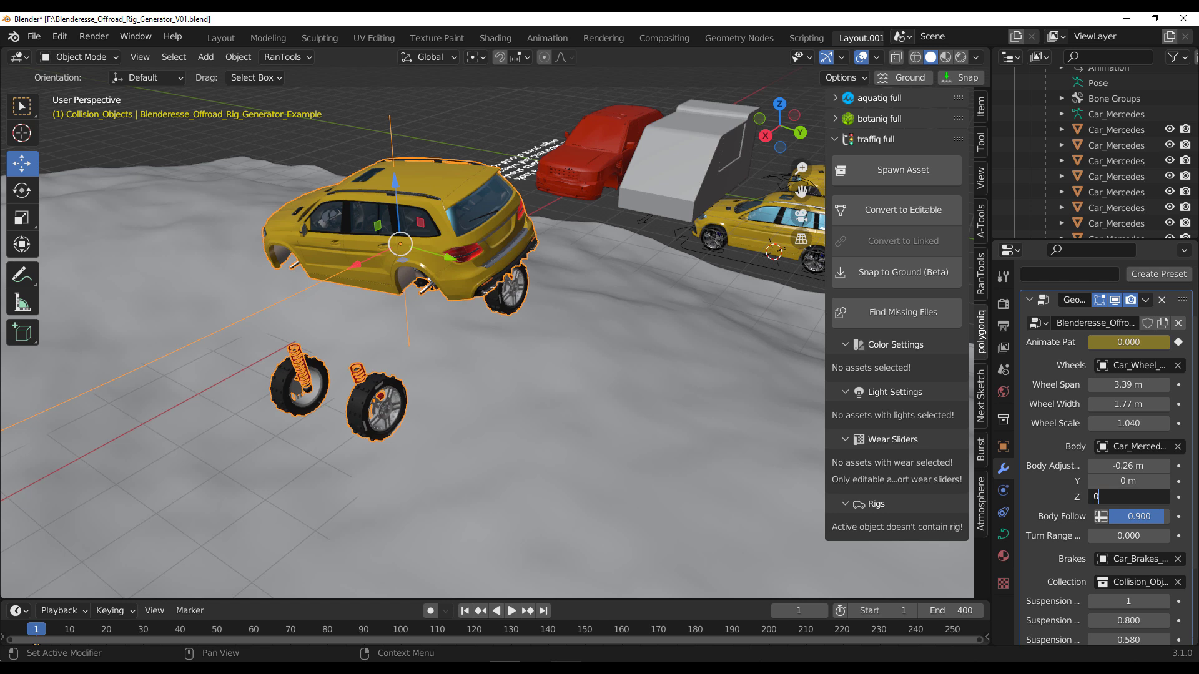
pyautogui.write('0')
pyautogui.press('Return')
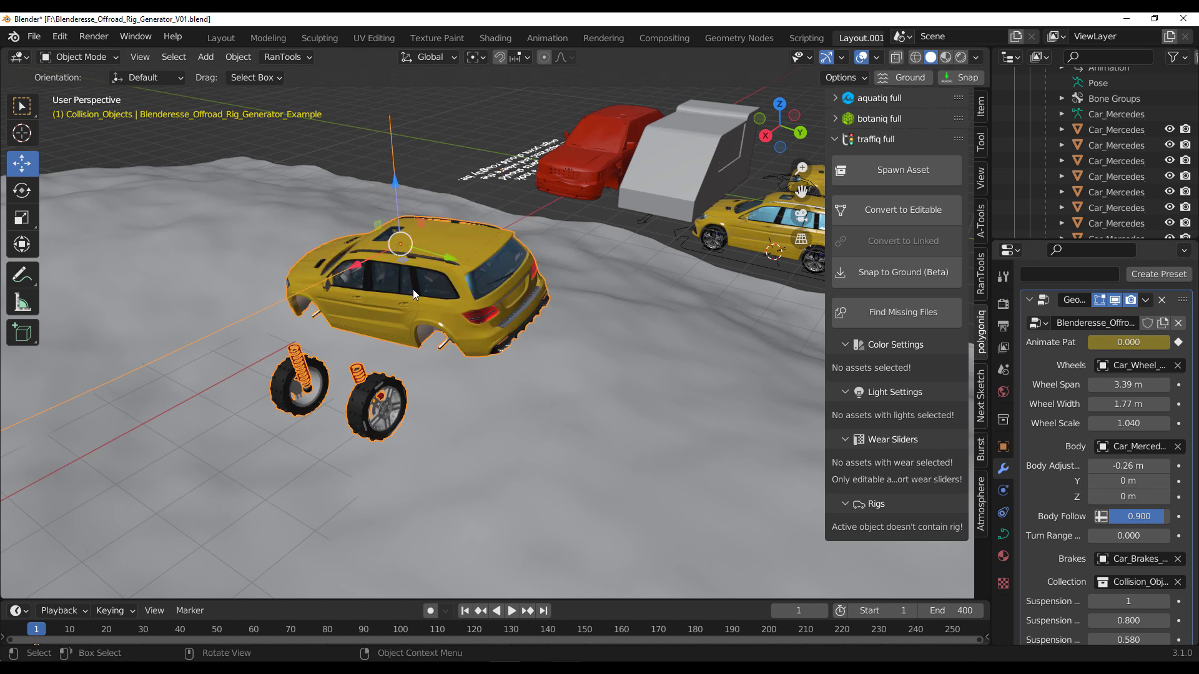
# - In Edit Mode, rotate the entire mesh of the duplicated Mercedes body around Z to face the rig's driving direction
pyautogui.click(447, 290)
pyautogui.scroll(-3, 539, 306)
pyautogui.moveTo(538, 306); pyautogui.dragTo(484, 316, button='middle')
pyautogui.click(770, 320)
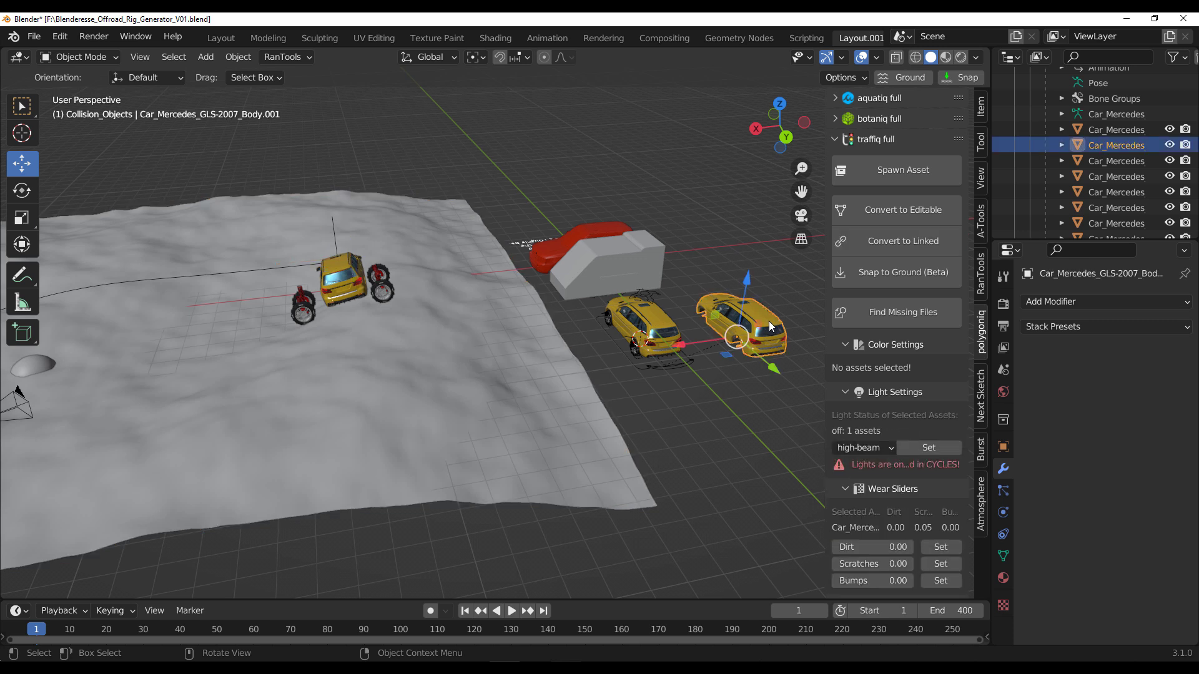
pyautogui.press('Tab')
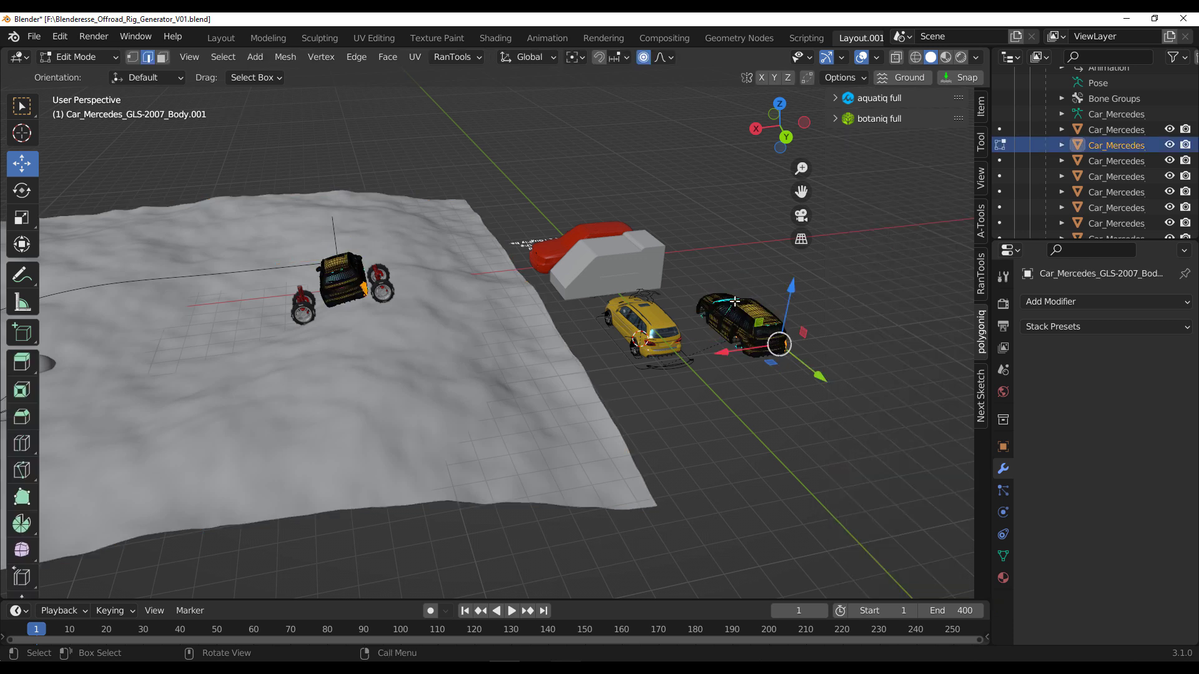
pyautogui.press('a')
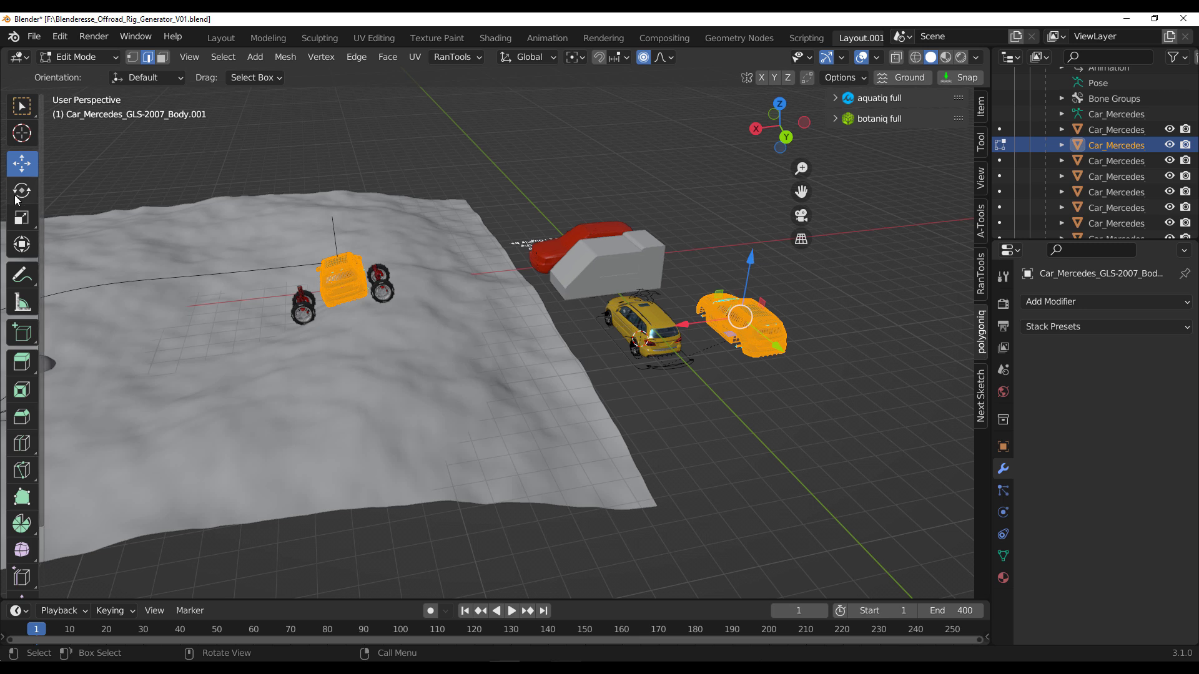
pyautogui.click(22, 190)
pyautogui.moveTo(709, 367); pyautogui.dragTo(660, 381, button='middle')
pyautogui.moveTo(569, 409); pyautogui.dragTo(657, 422)
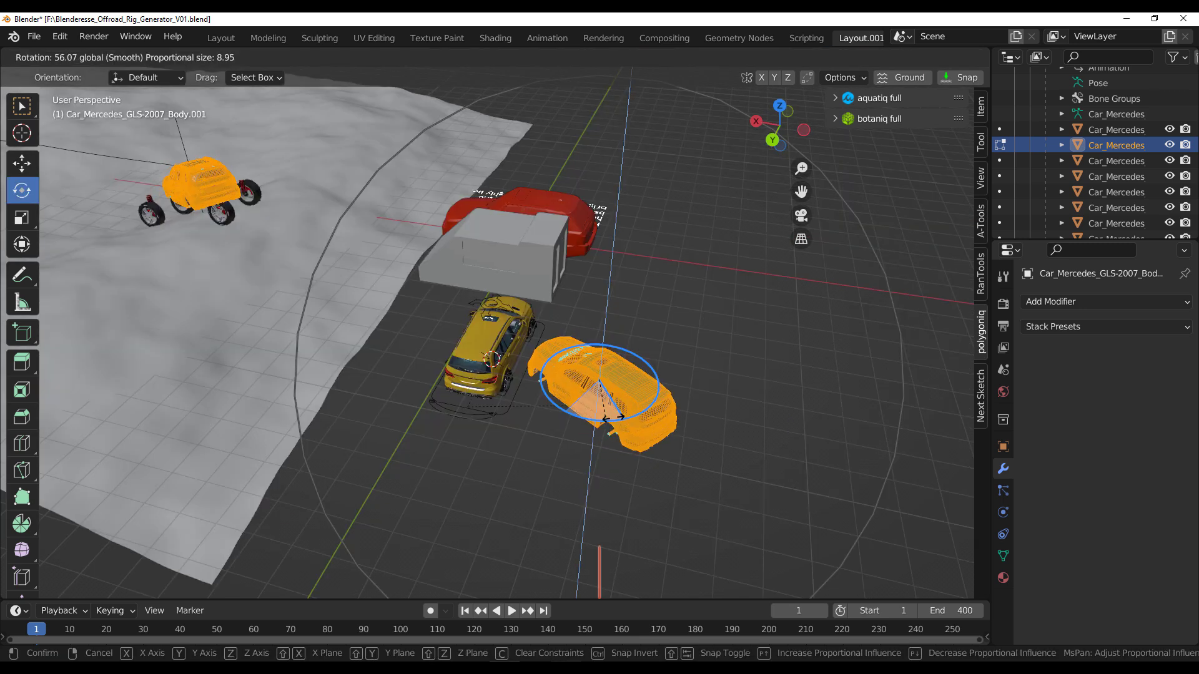
# - Move the duplicated body's mesh in Edit Mode so the Mercedes sits down over the rig's wheels
pyautogui.scroll(4, 462, 315)
pyautogui.moveTo(549, 300); pyautogui.dragTo(918, 384, button='middle')
pyautogui.scroll(-4, 923, 401)
pyautogui.click(22, 163)
pyautogui.moveTo(869, 269); pyautogui.dragTo(868, 283)
pyautogui.moveTo(852, 351); pyautogui.dragTo(865, 350)
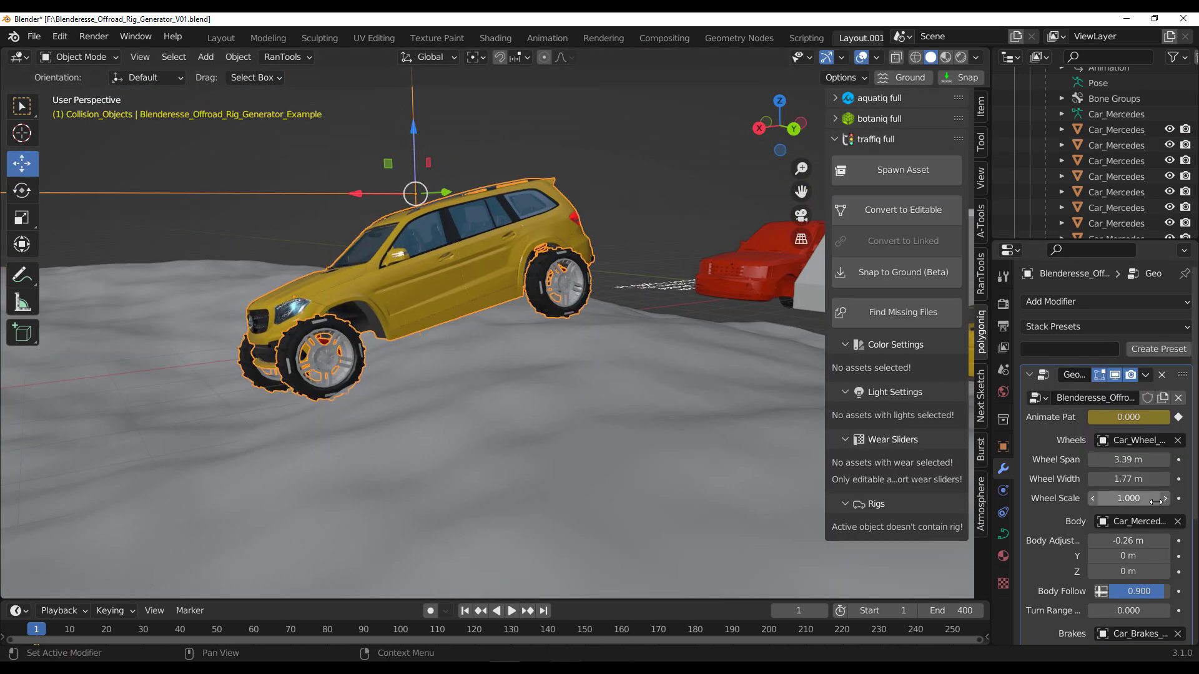
# - Set the rig's wheel span to 2.89 m, wheel width to 1.47 m and wheel scale to 0.88, and adjust the body's X offset
pyautogui.moveTo(1131, 459); pyautogui.dragTo(1088, 460)
pyautogui.moveTo(1128, 541); pyautogui.dragTo(1156, 541)
pyautogui.moveTo(447, 379); pyautogui.dragTo(534, 379, button='middle')
pyautogui.hotkey('ctrl', 'z')
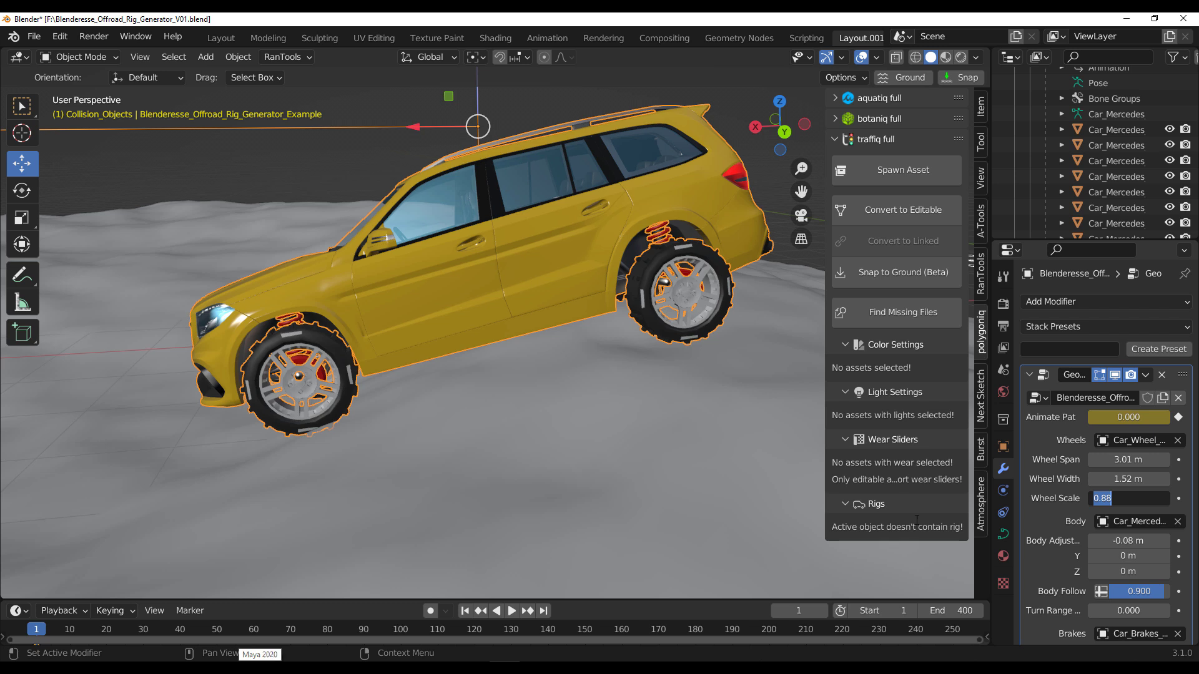
pyautogui.press('Return')
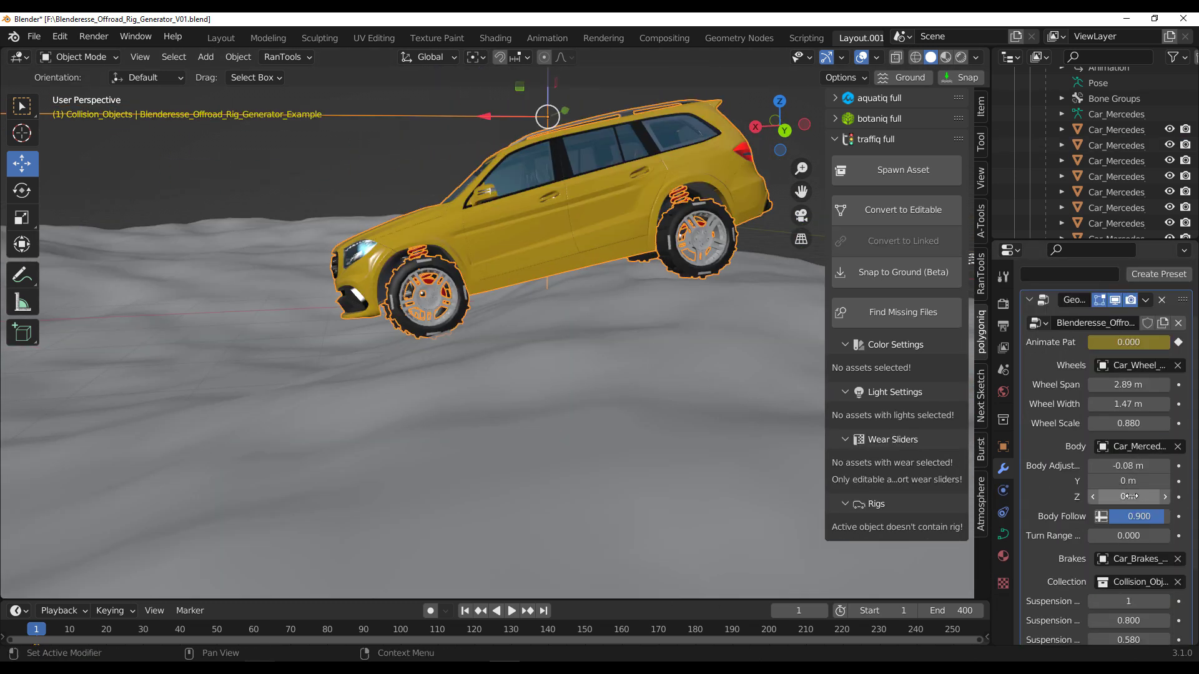
pyautogui.moveTo(1129, 465); pyautogui.dragTo(1114, 466)
pyautogui.hotkey('alt', 'a')
# - Select the ground and bring up its botaniq scatter settings
pyautogui.moveTo(512, 298); pyautogui.dragTo(331, 243, button='middle')
pyautogui.scroll(-8, 530, 328)
pyautogui.moveTo(553, 384); pyautogui.dragTo(556, 393, button='middle')
pyautogui.click(555, 393)
pyautogui.click(855, 137)
pyautogui.click(854, 119)
pyautogui.scroll(-6, 854, 187)
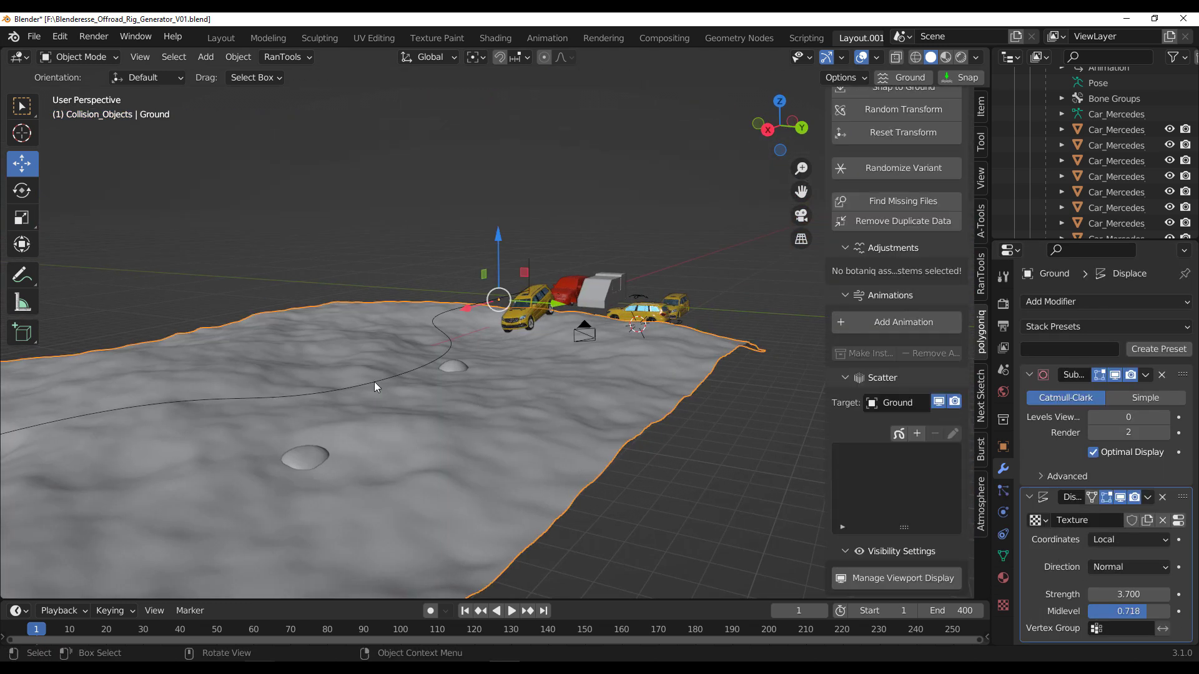
# - Enlarge and raise the rocks along the driving path so they stand out of the ground
pyautogui.press('s')
pyautogui.click(586, 522)
pyautogui.moveTo(481, 456); pyautogui.dragTo(454, 434, button='middle')
pyautogui.click(228, 349)
pyautogui.moveTo(248, 334); pyautogui.dragTo(254, 328, button='middle')
pyautogui.moveTo(207, 301); pyautogui.dragTo(206, 284)
pyautogui.keyDown('shift'); pyautogui.moveTo(231, 420); pyautogui.dragTo(347, 442, button='middle'); pyautogui.keyUp('shift')
# - Scatter the botaniq flowers asset pps_Flower_Daisy-field_A_spring-summer over the ground with Preserve Density enabled, and deselect it
pyautogui.click(593, 431)
pyautogui.scroll(-4, 930, 424)
pyautogui.click(918, 415)
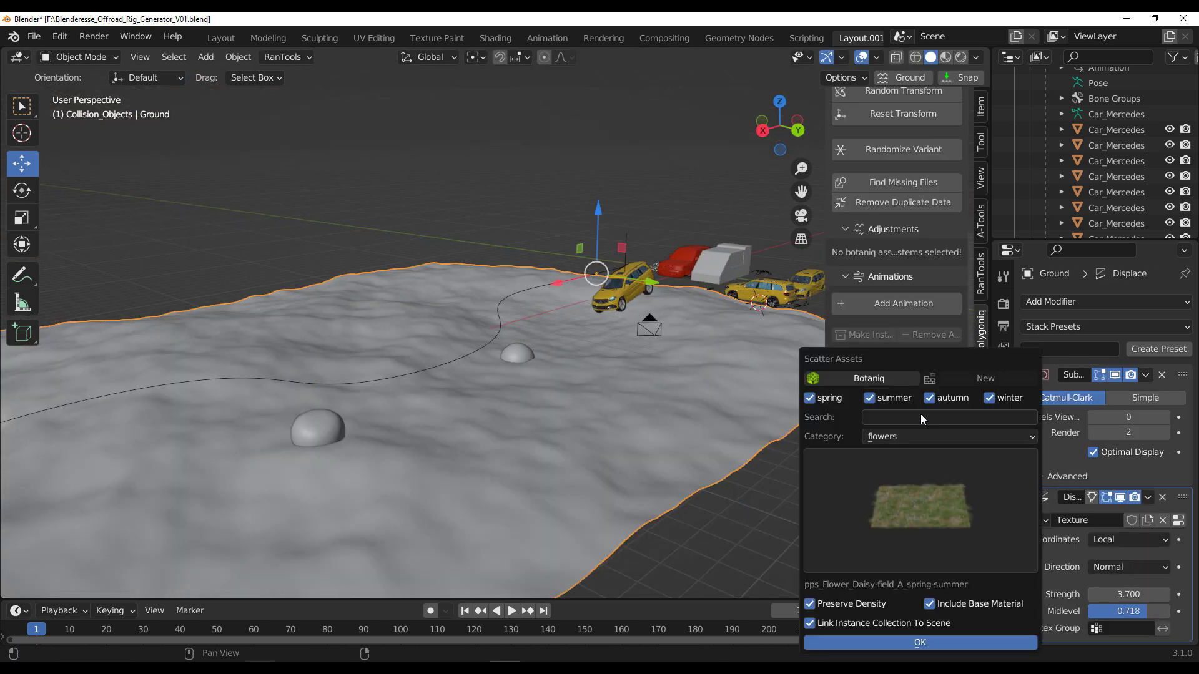
pyautogui.click(938, 510)
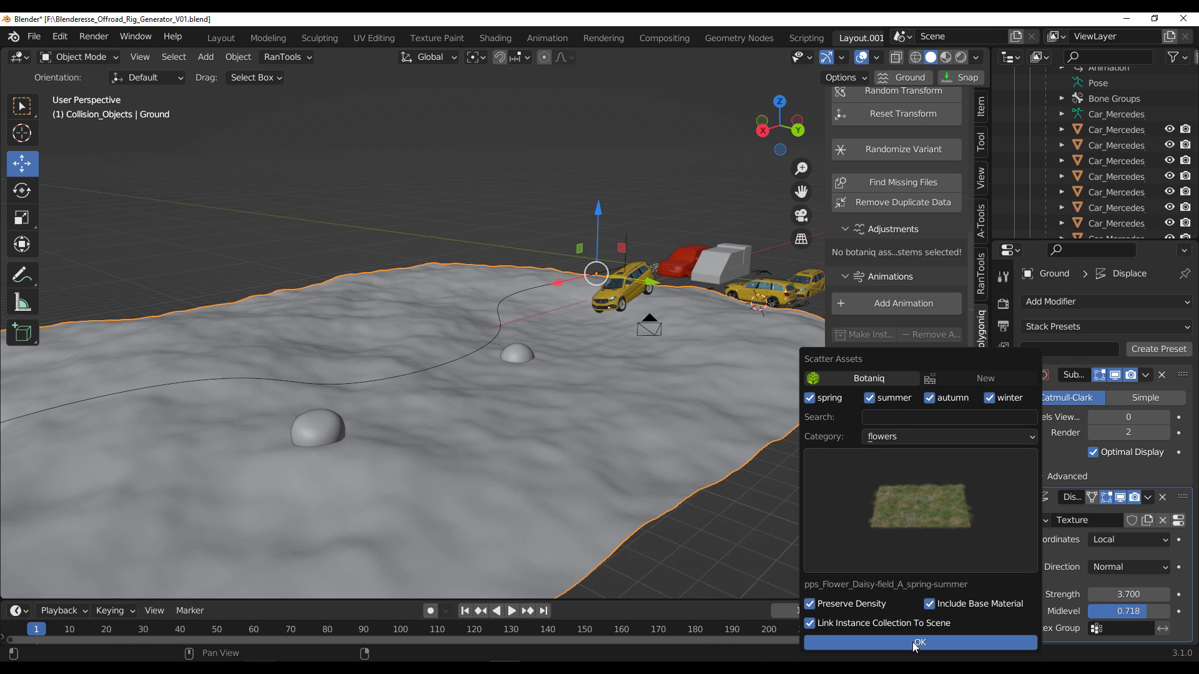
pyautogui.click(916, 643)
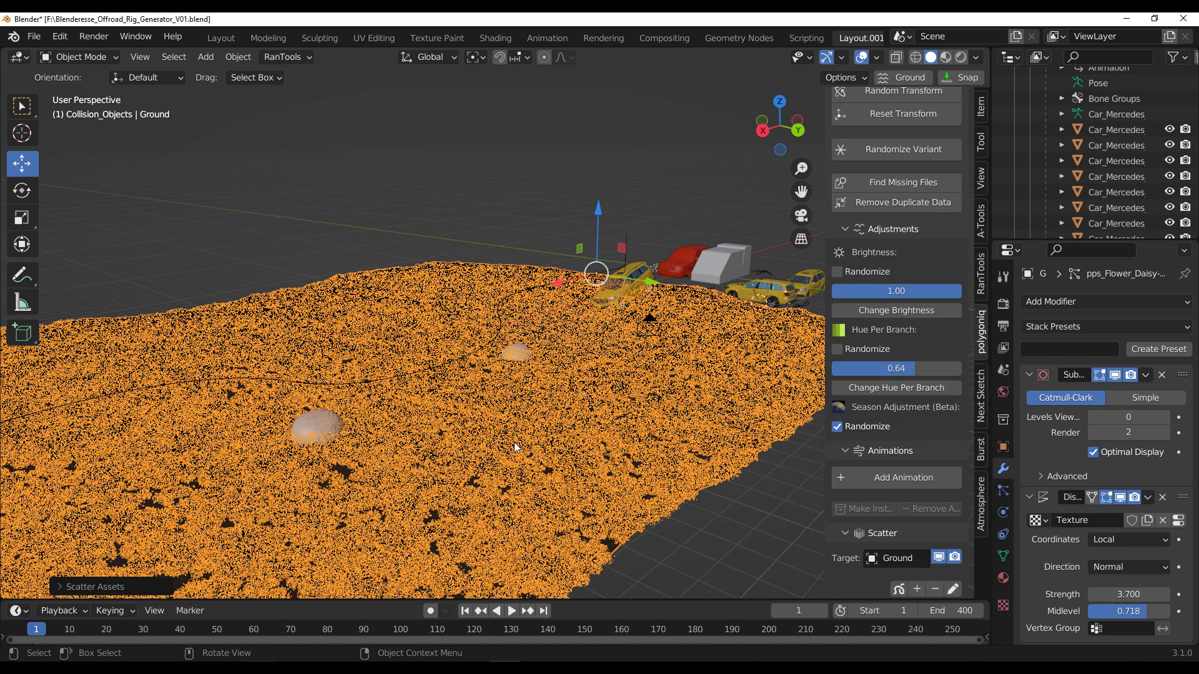
pyautogui.click(713, 530)
pyautogui.scroll(4, 675, 366)
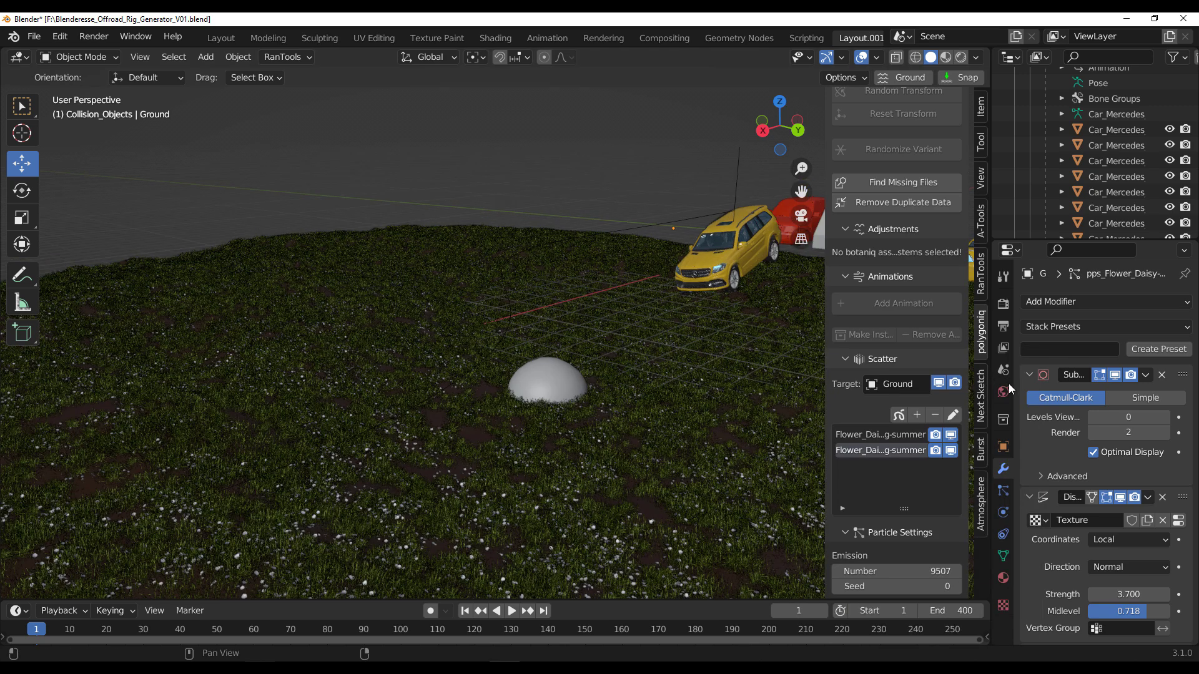
# - Enable the Physical Atmosphere for the world and preview the scene lighting
pyautogui.click(974, 503)
pyautogui.click(846, 99)
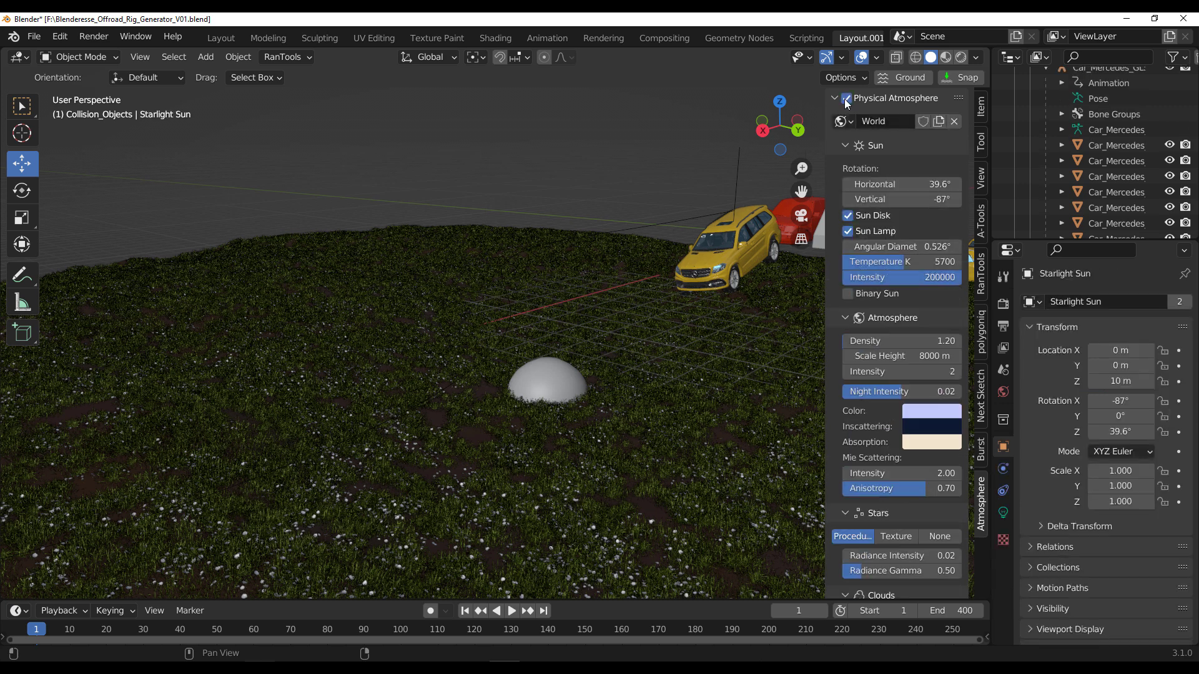
pyautogui.click(960, 58)
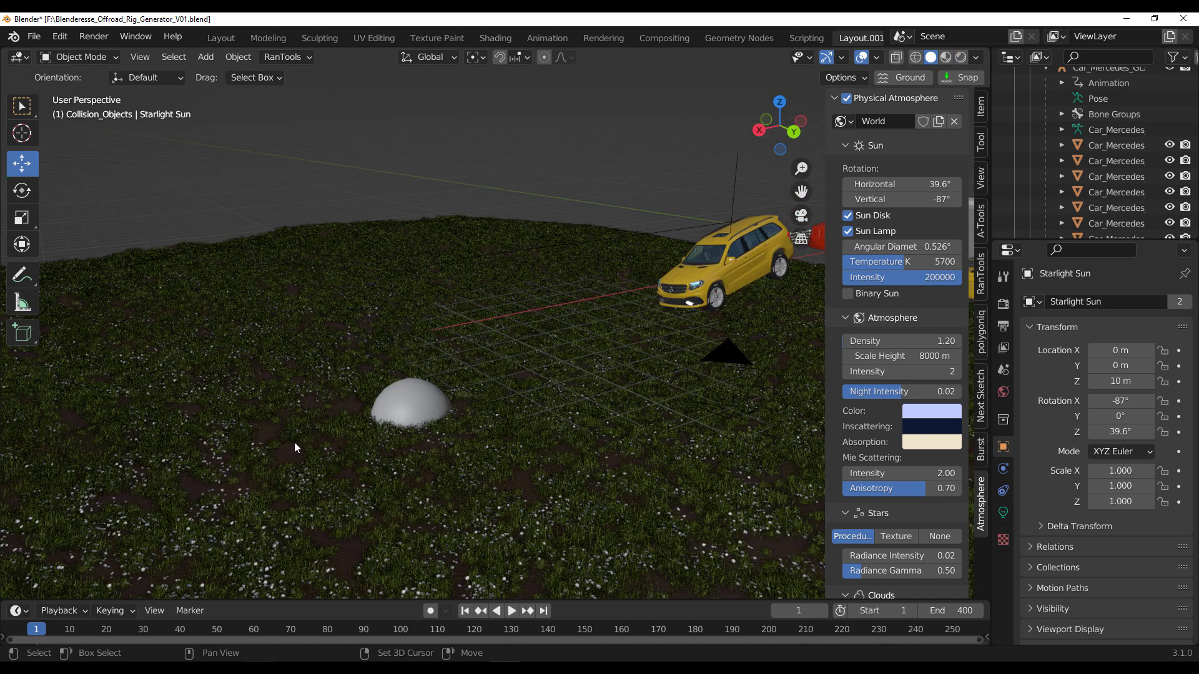
pyautogui.moveTo(294, 442); pyautogui.dragTo(376, 469, button='middle')
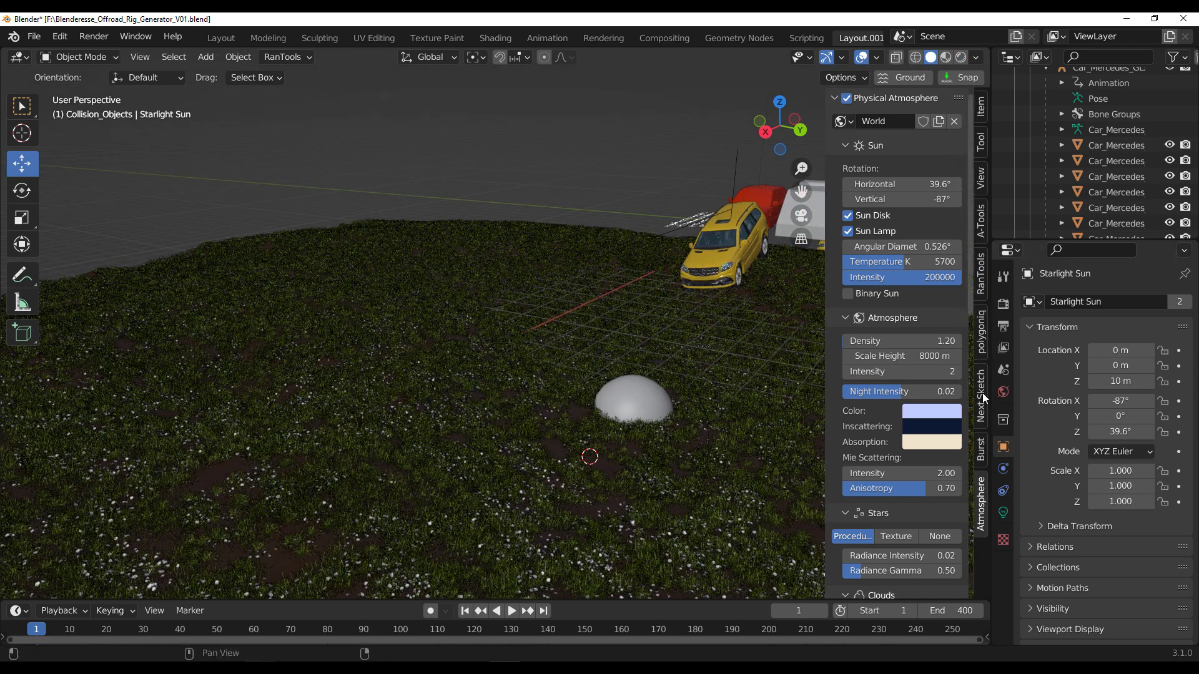
# - Spawn the botaniq rock Gabbro (B) on the grass near the existing rock with Make editable turned off
pyautogui.click(983, 343)
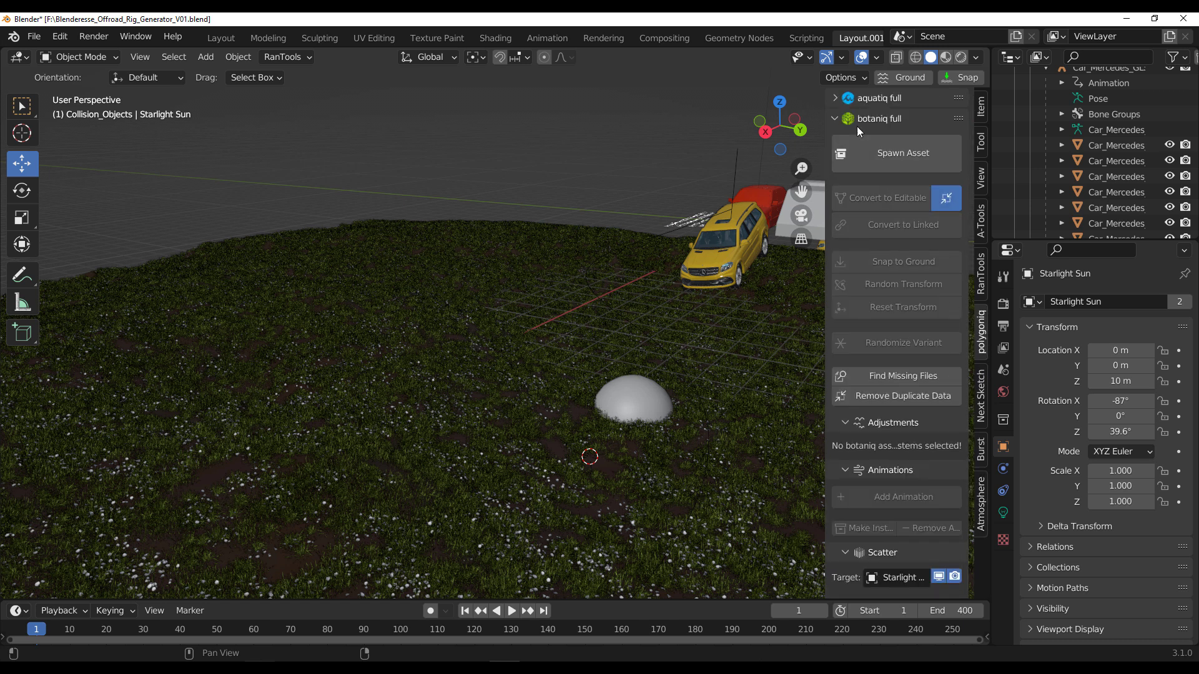
pyautogui.scroll(-3, 874, 377)
pyautogui.scroll(3, 876, 387)
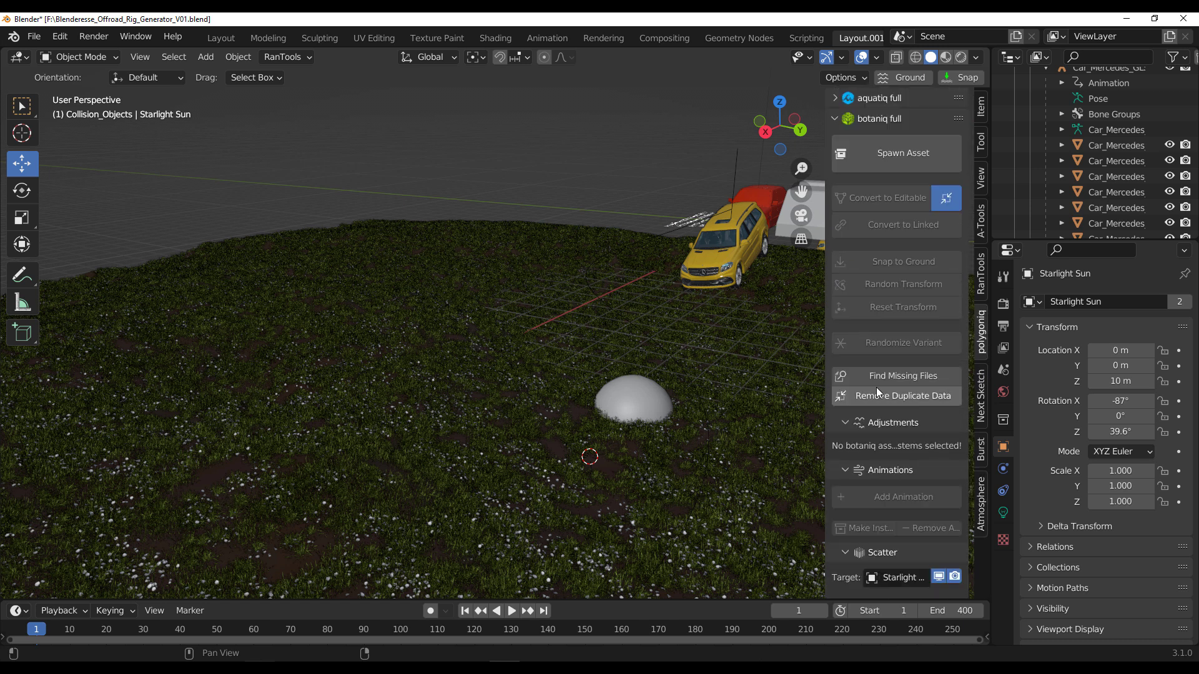
pyautogui.click(886, 156)
pyautogui.click(878, 224)
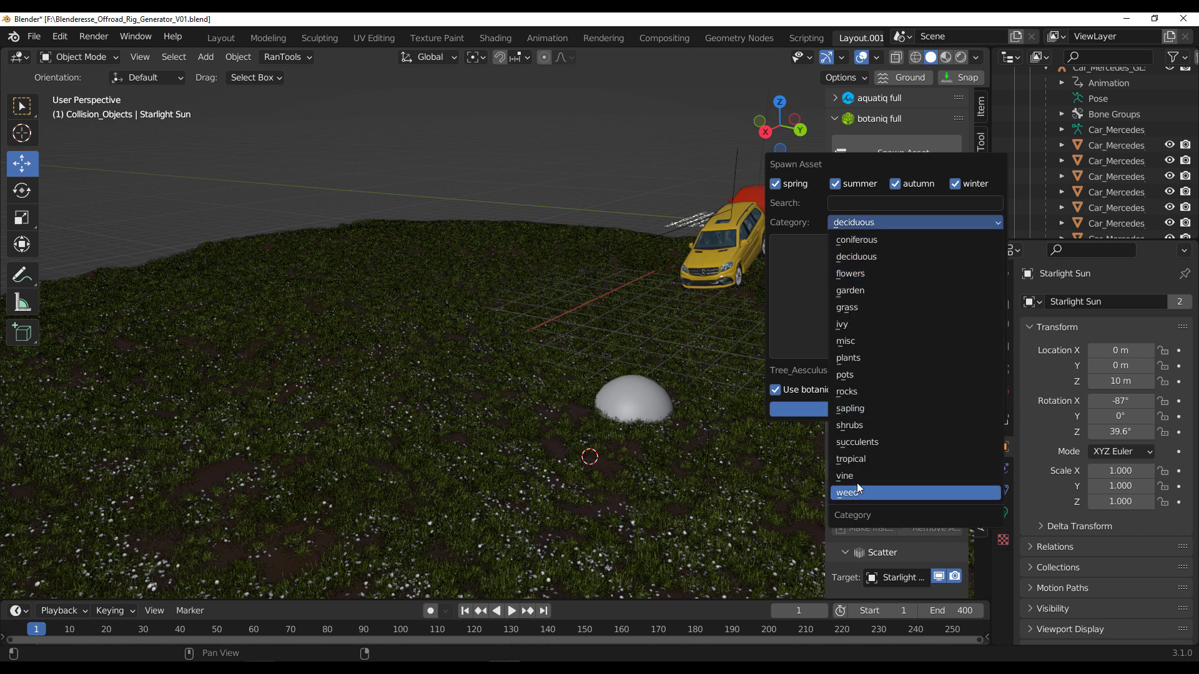
pyautogui.click(872, 391)
pyautogui.click(911, 272)
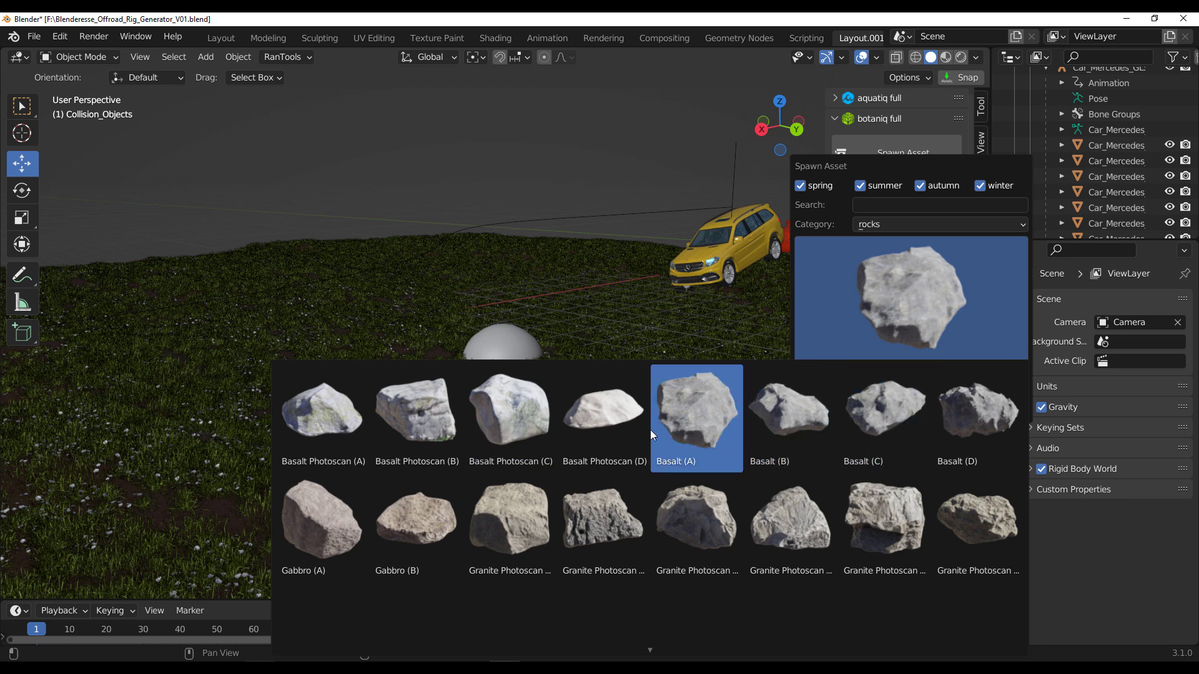
pyautogui.click(429, 496)
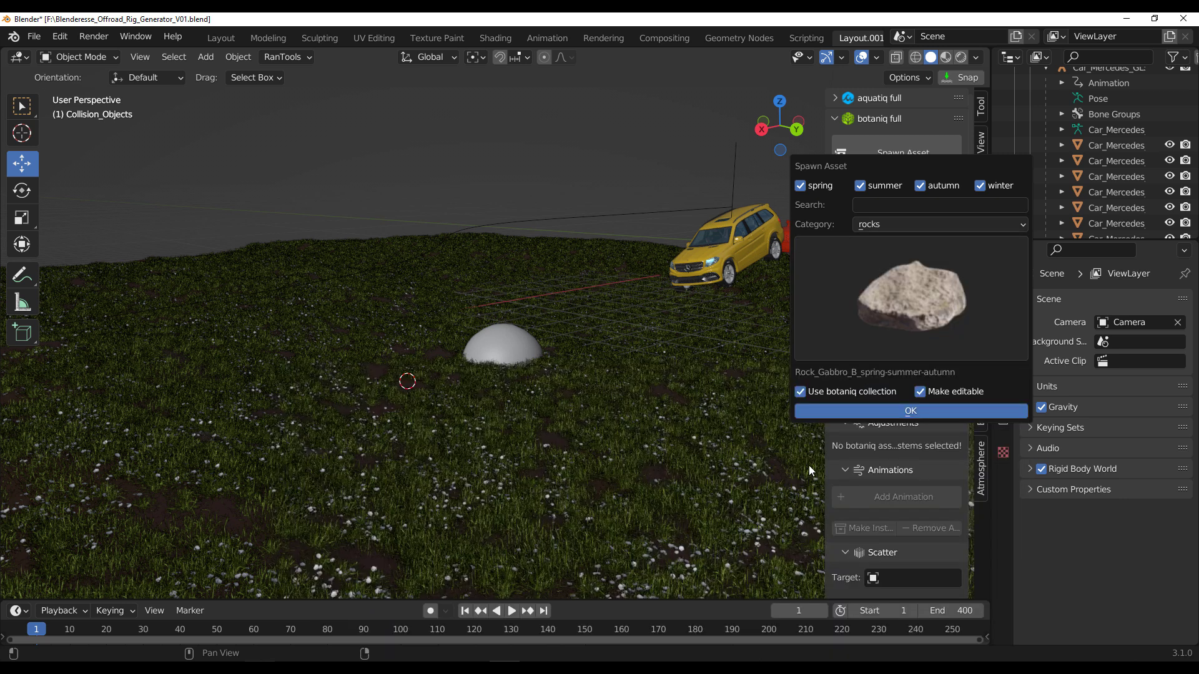
pyautogui.click(919, 398)
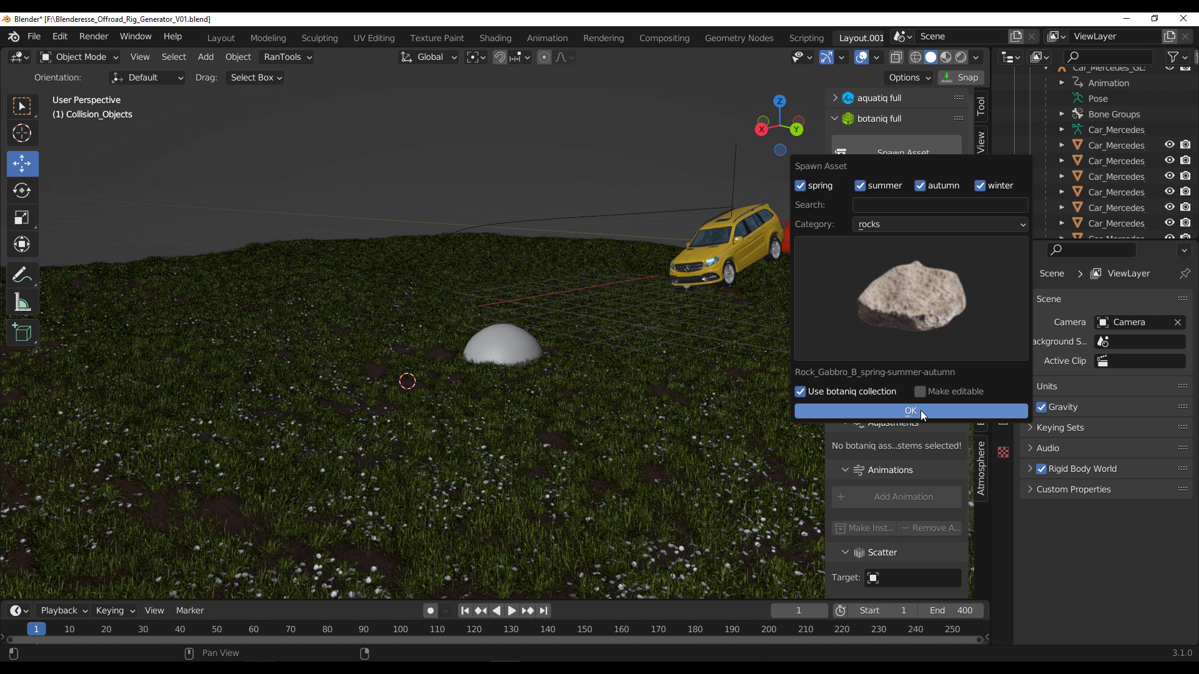
pyautogui.click(921, 412)
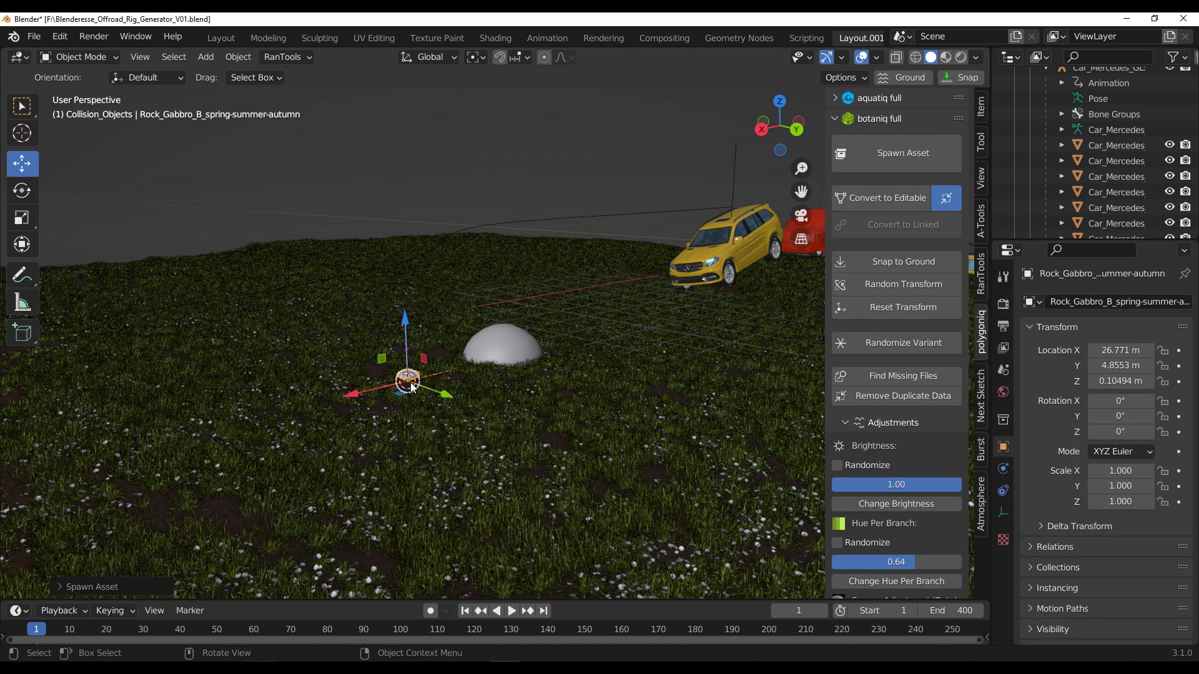
# - Scale the spawned Gabbro rock to about 6.75 and move it over Rock_01, slightly sunk into the ground
pyautogui.press('s')
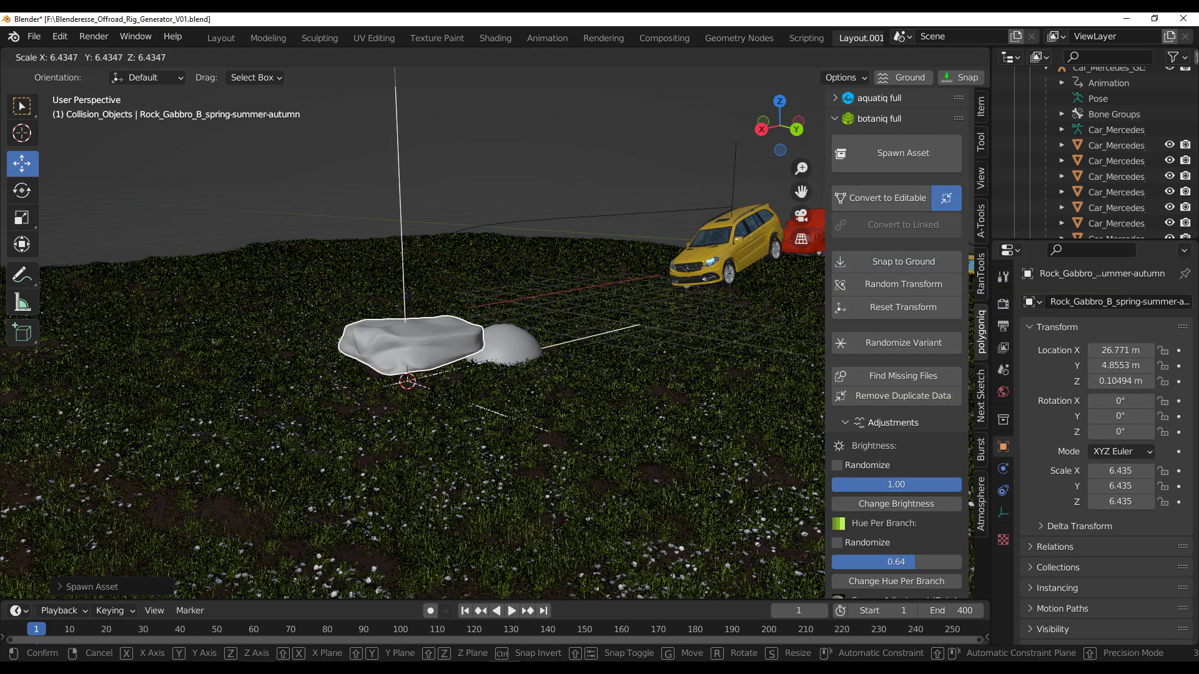
pyautogui.click(473, 348)
pyautogui.moveTo(473, 348); pyautogui.dragTo(249, 339, button='middle')
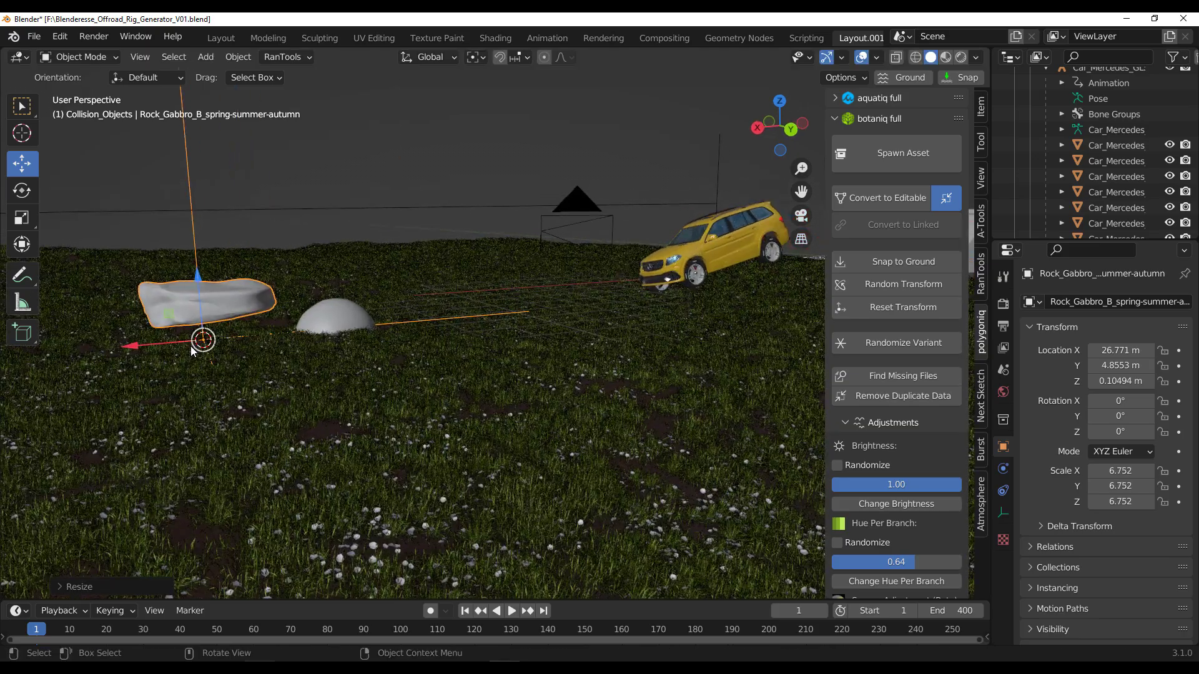
pyautogui.moveTo(163, 343); pyautogui.dragTo(296, 303)
pyautogui.moveTo(295, 303); pyautogui.dragTo(586, 414, button='middle')
pyautogui.scroll(1, 687, 497)
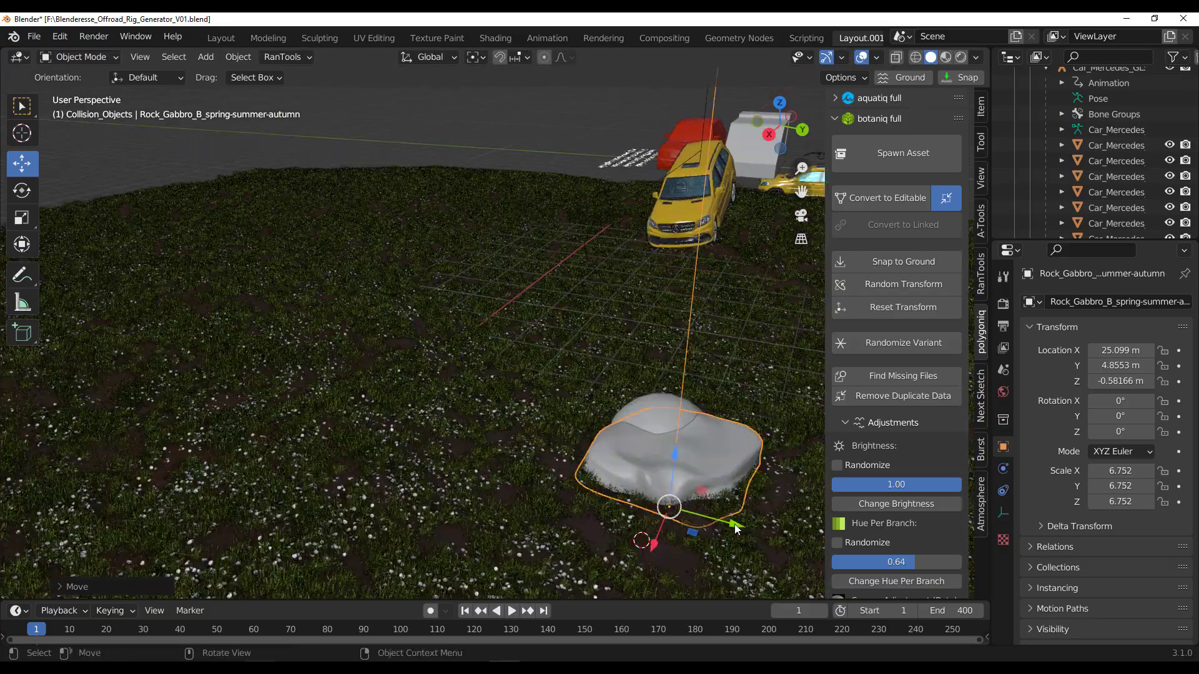
pyautogui.moveTo(735, 527); pyautogui.dragTo(693, 515)
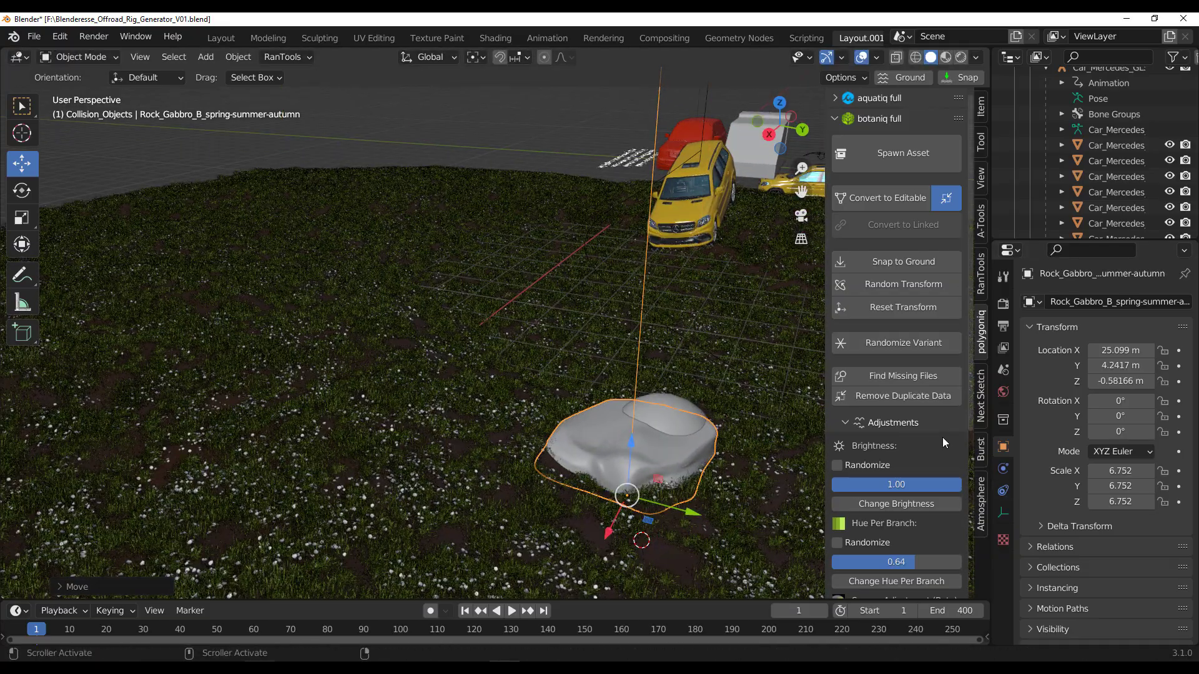
# - Convert the Gabbro rock to editable and raise it so its upper part sits above the grass
pyautogui.click(904, 198)
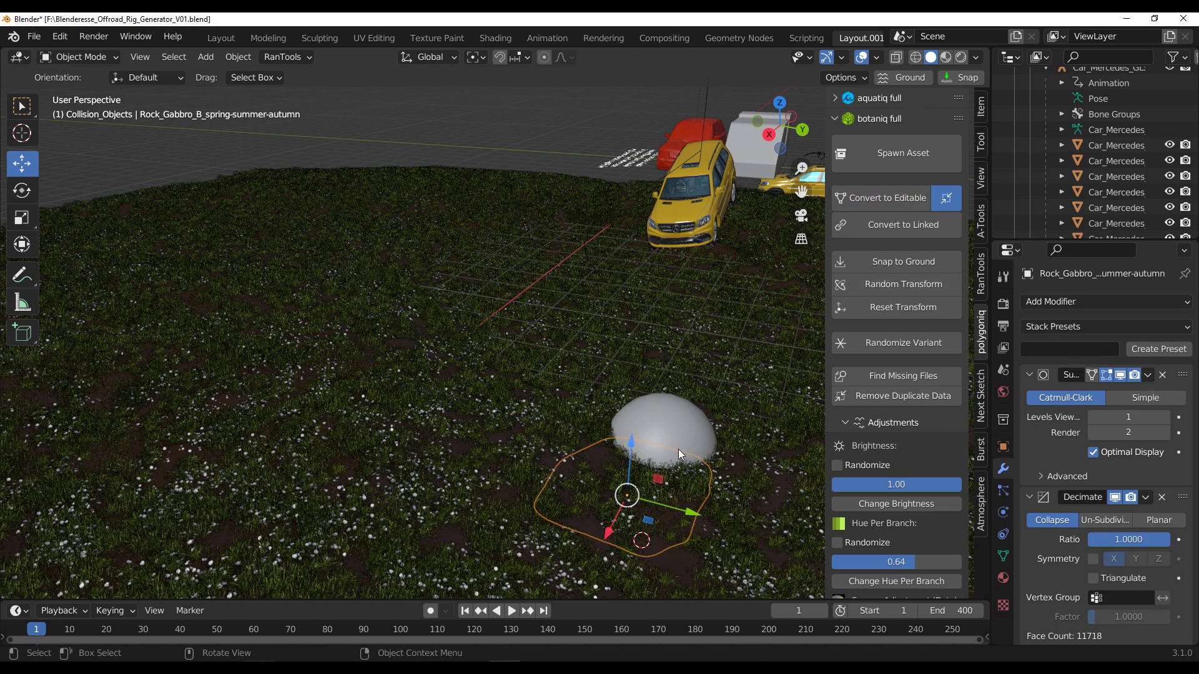
pyautogui.moveTo(631, 450); pyautogui.dragTo(633, 399)
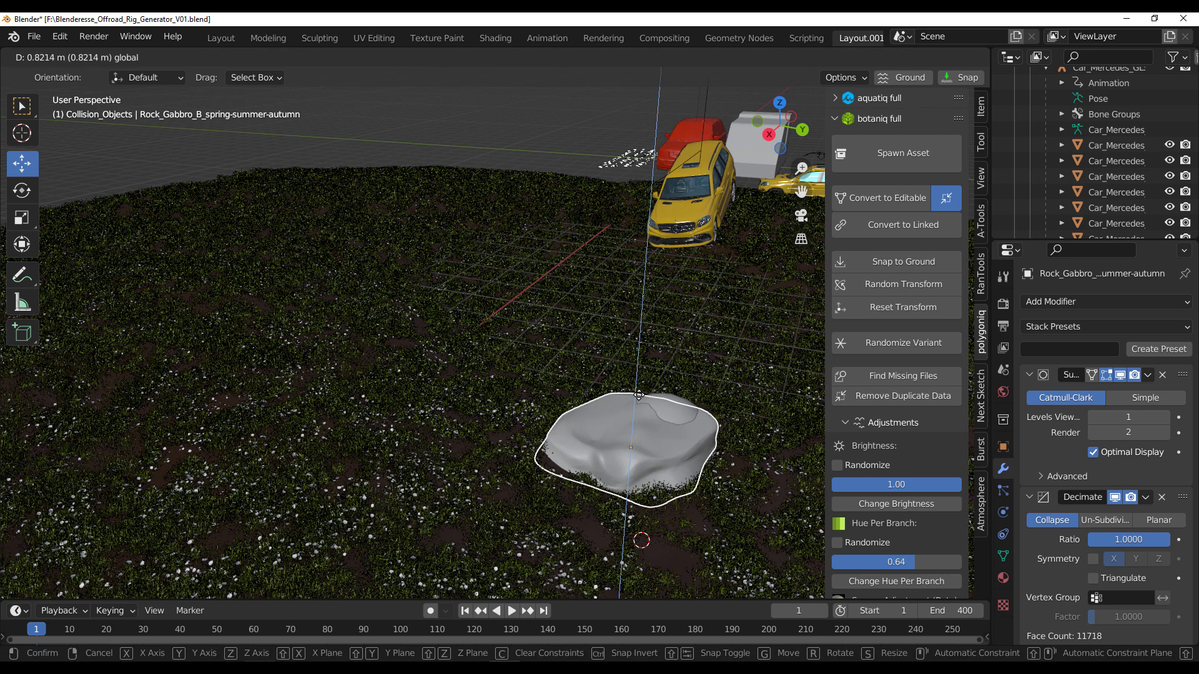
# - Enlarge the Outliner, collapse the traffiq collection and move the Gabbro rock into the Collision_Objects collection
pyautogui.scroll(-6, 1092, 203)
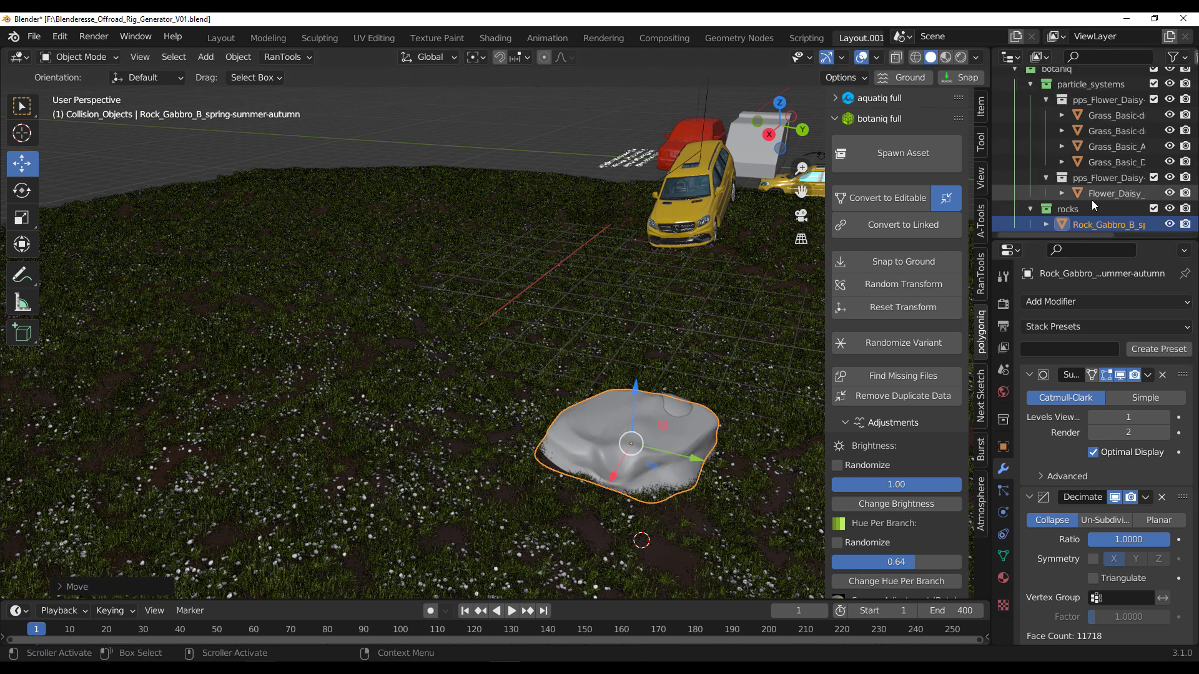
pyautogui.moveTo(1082, 241); pyautogui.dragTo(1138, 493)
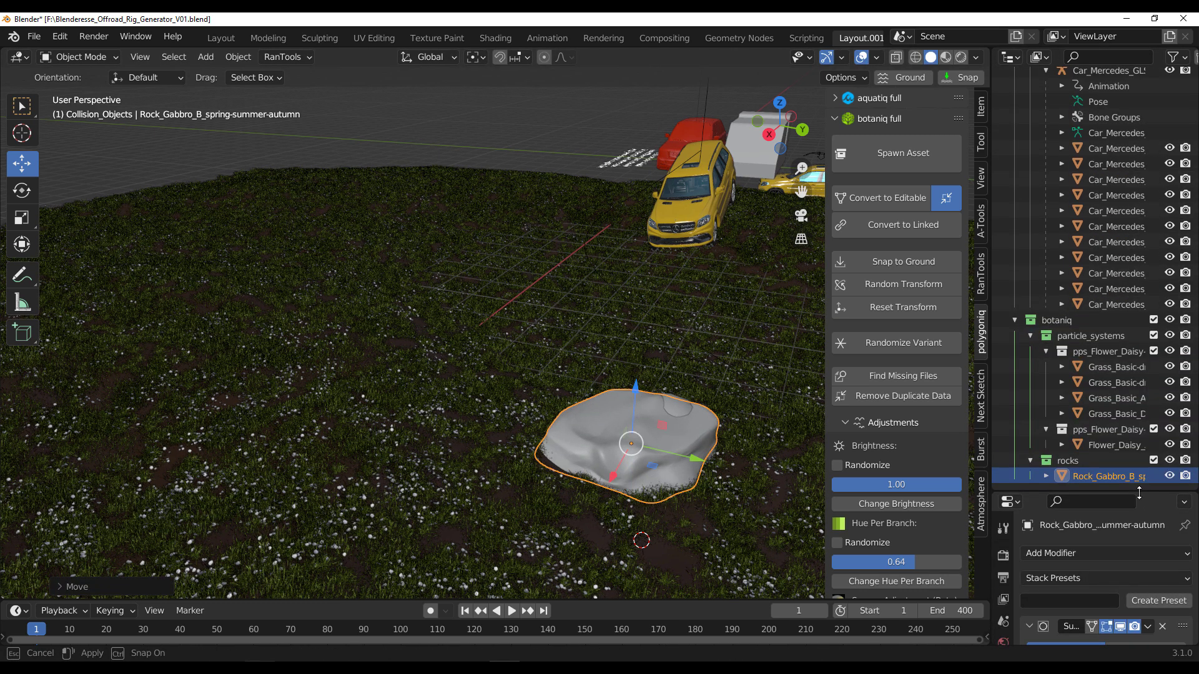
pyautogui.scroll(4, 1115, 455)
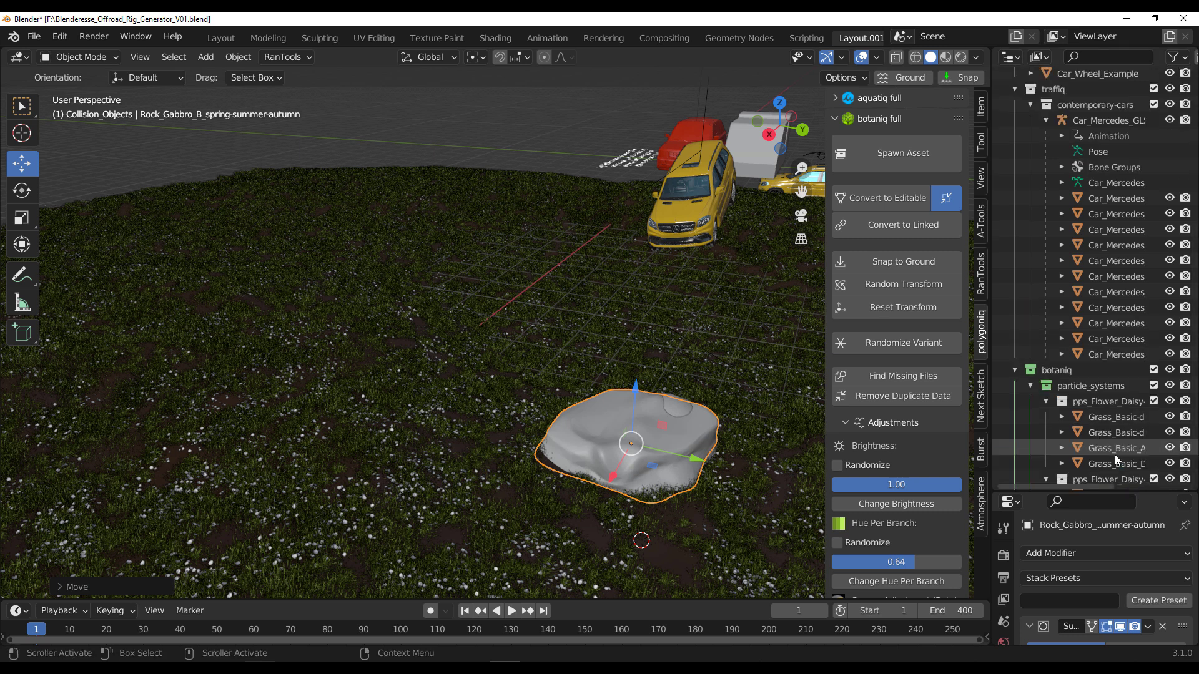
pyautogui.click(1014, 89)
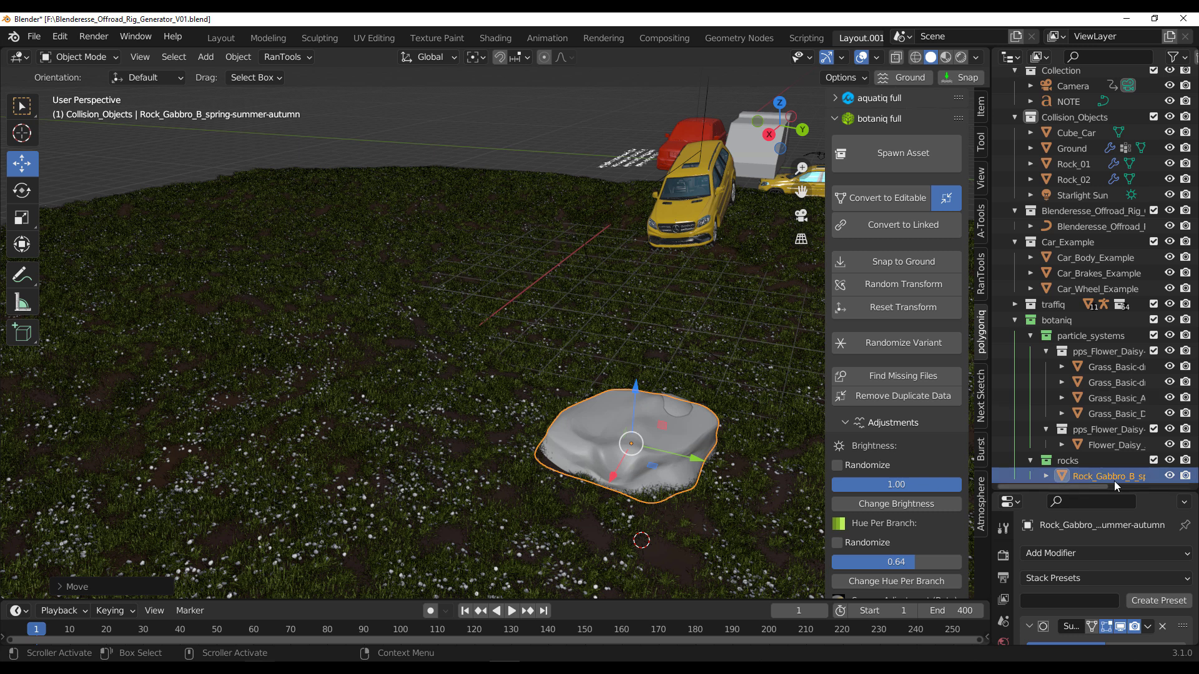
pyautogui.moveTo(1133, 477); pyautogui.dragTo(1099, 121)
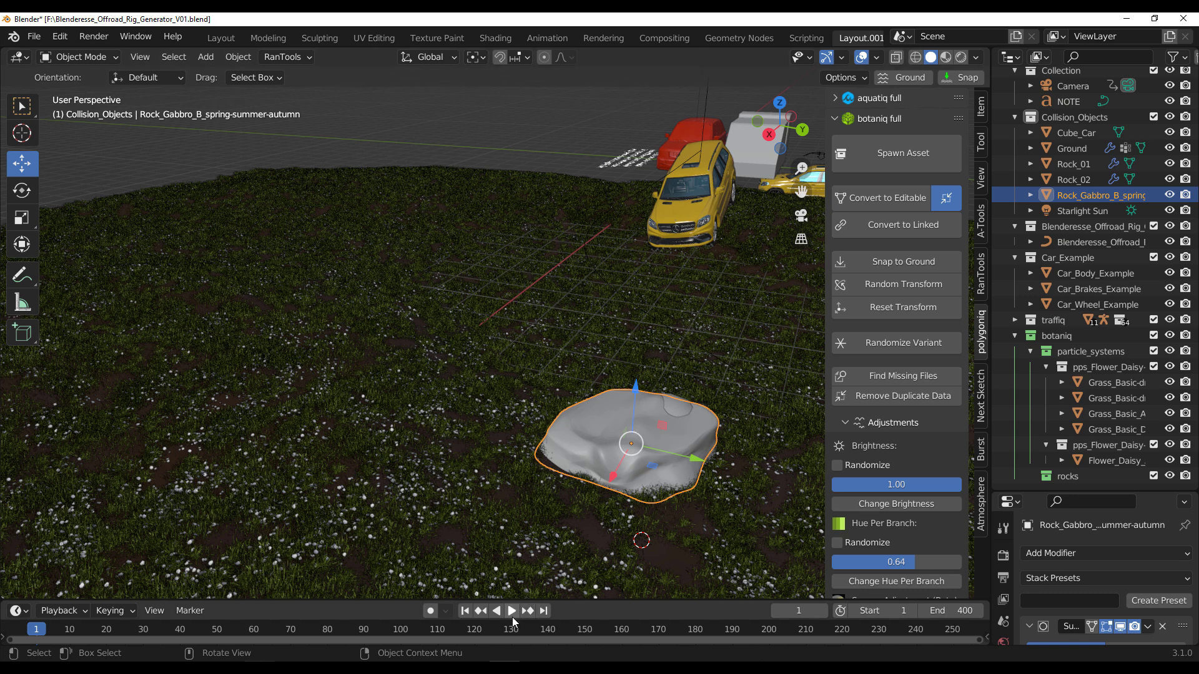
# - Hide Rock_01 and play the animation until the car drives onto the Gabbro rock
pyautogui.click(681, 411)
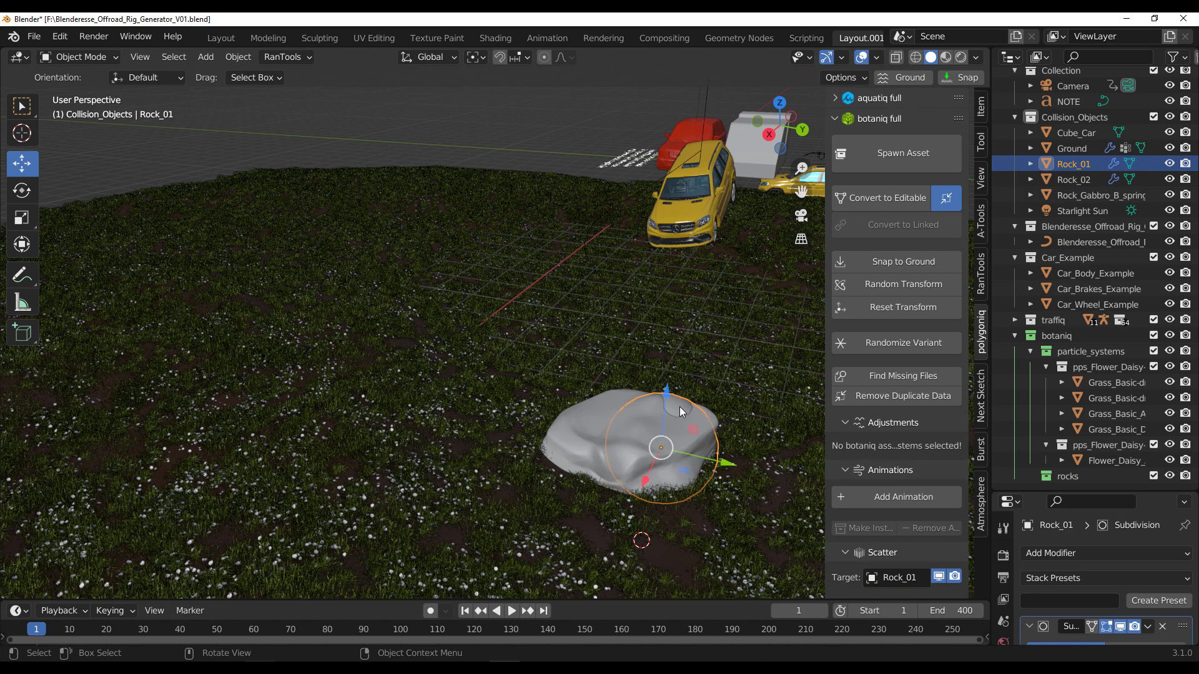
pyautogui.press('h')
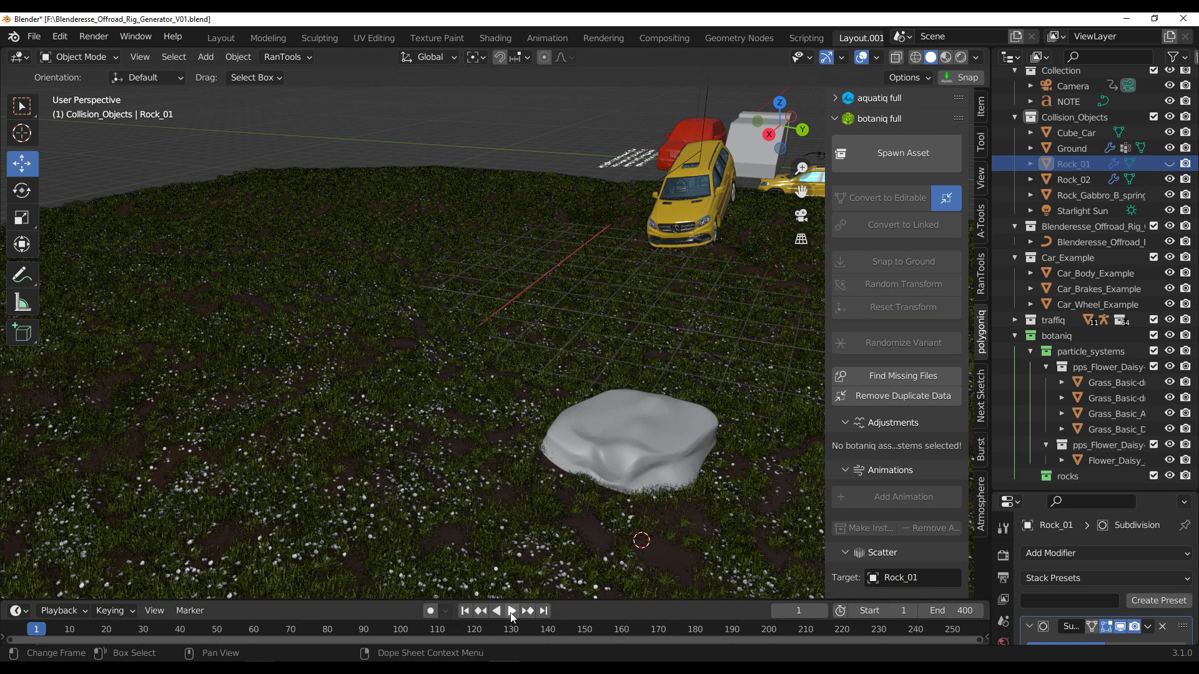
pyautogui.click(510, 611)
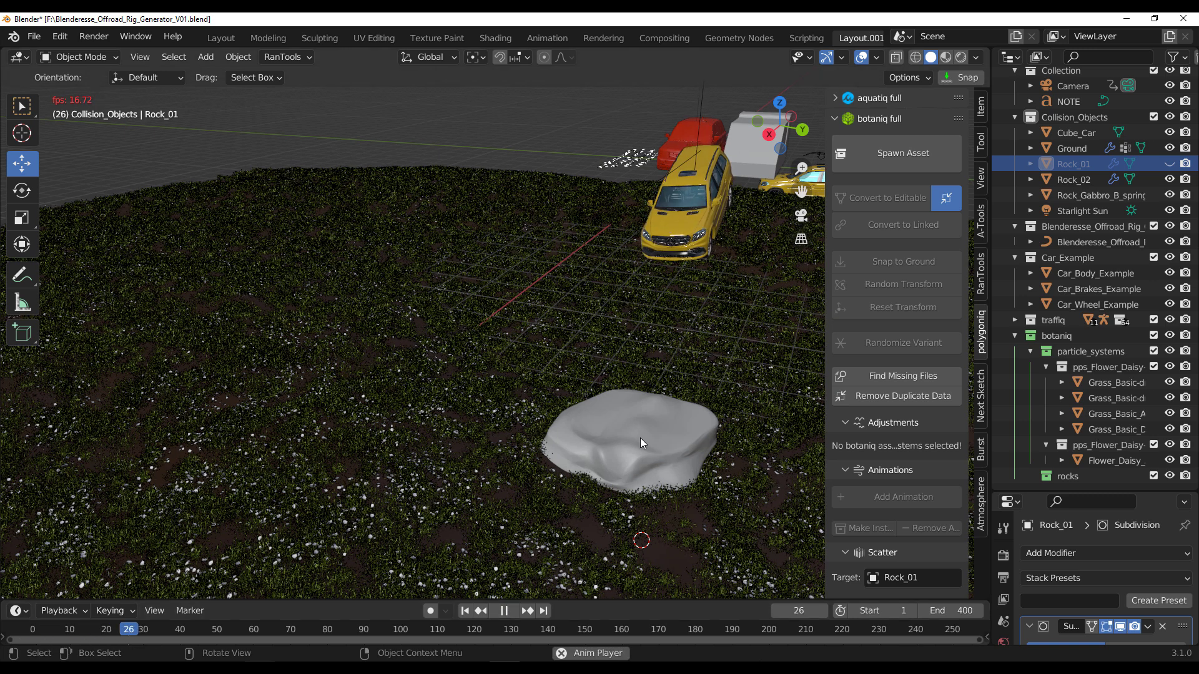
pyautogui.moveTo(637, 437); pyautogui.dragTo(598, 429, button='middle')
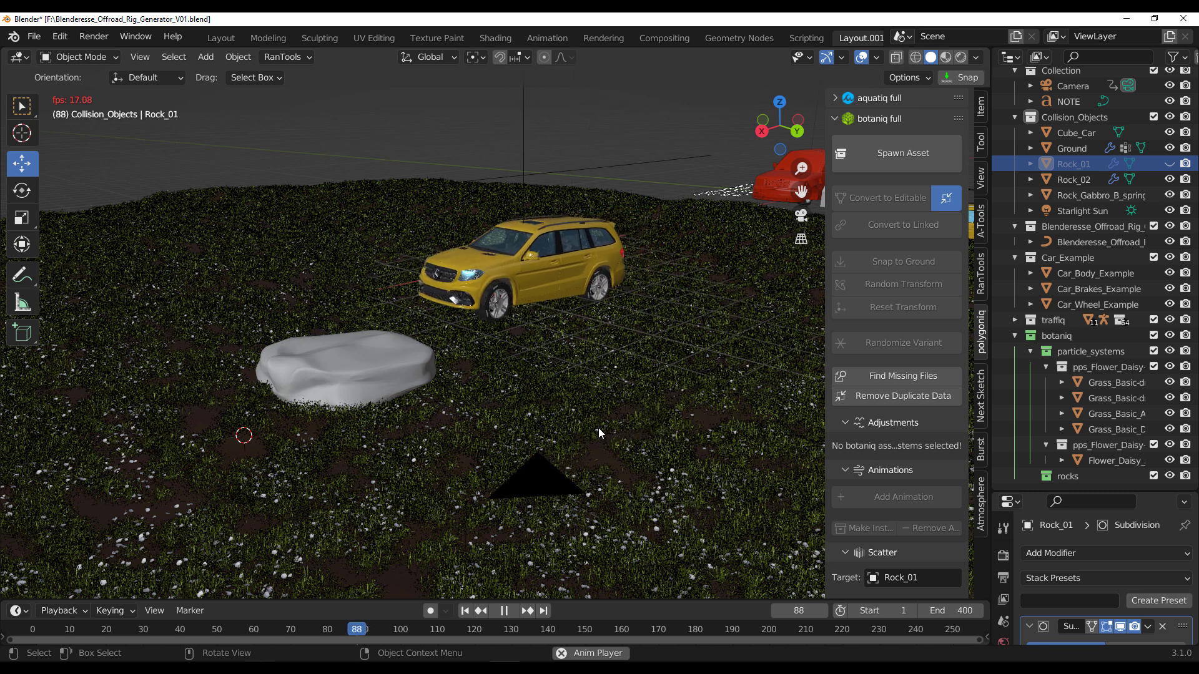
pyautogui.click(507, 612)
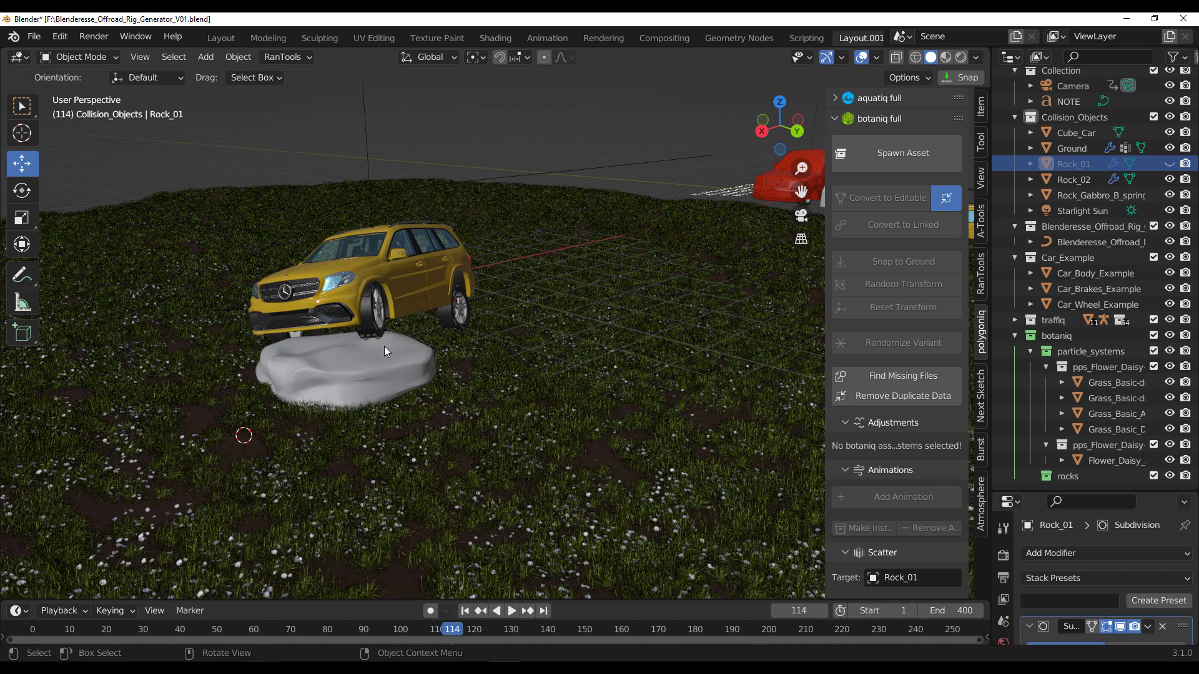
# - Shift and lower the Gabbro rock under the car's path, and go to frame 110 for a close check
pyautogui.click(387, 415)
pyautogui.moveTo(374, 387); pyautogui.dragTo(309, 392)
pyautogui.moveTo(353, 317); pyautogui.dragTo(370, 347)
pyautogui.moveTo(444, 387); pyautogui.dragTo(406, 401, button='middle')
pyautogui.moveTo(327, 400); pyautogui.dragTo(402, 388, button='middle')
pyautogui.press('KP_Decimal')
pyautogui.moveTo(560, 291); pyautogui.dragTo(644, 295)
pyautogui.moveTo(462, 632)
pyautogui.mouseDown()
pyautogui.moveTo(390, 630)
pyautogui.moveTo(460, 631)
pyautogui.moveTo(404, 629)
pyautogui.moveTo(458, 638)
pyautogui.moveTo(440, 637)
pyautogui.mouseUp()
# - Delete the hidden Rock_01 from the Collision_Objects collection
pyautogui.click(1087, 164)
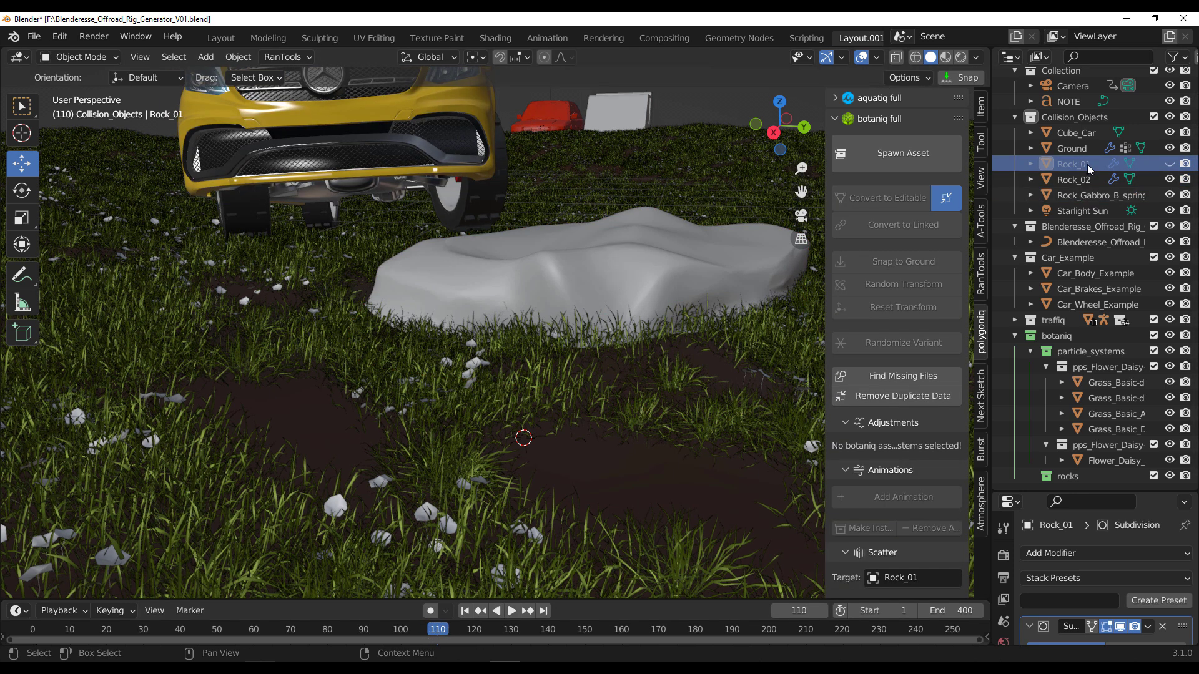
pyautogui.press('x')
pyautogui.click(655, 353)
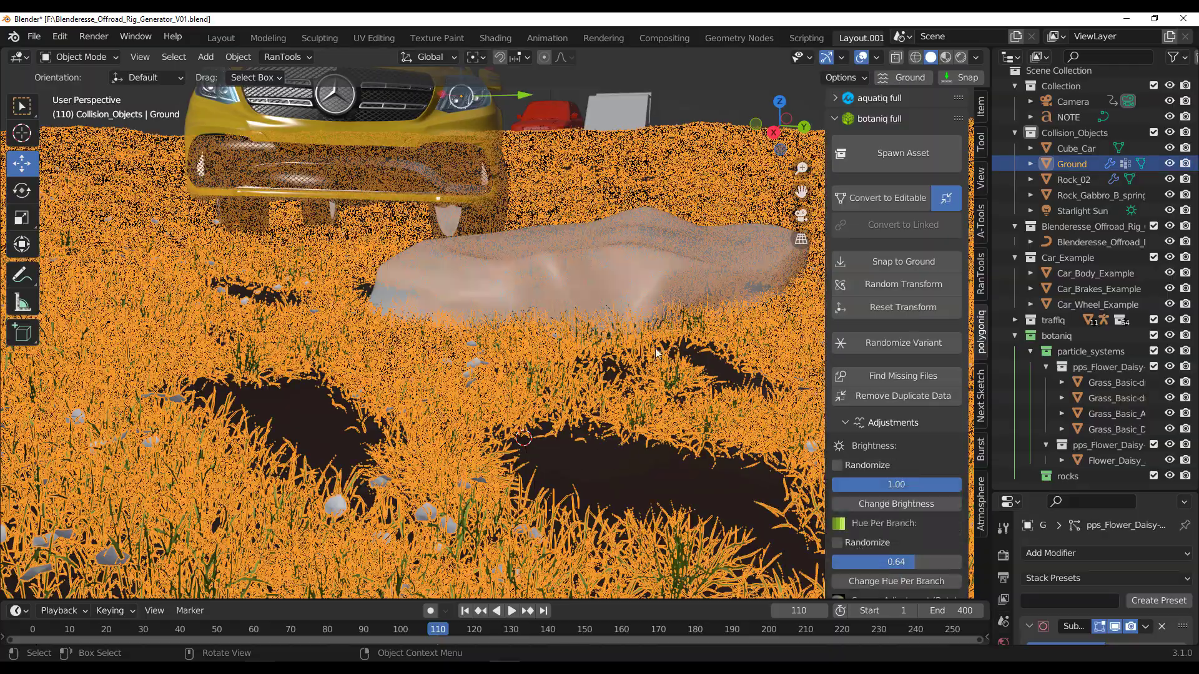
# - Select the Gabbro rock again and adjust its placement in front of the car's wheels
pyautogui.click(641, 319)
pyautogui.moveTo(641, 320); pyautogui.dragTo(530, 318, button='middle')
pyautogui.keyDown('shift'); pyautogui.moveTo(206, 419); pyautogui.dragTo(458, 427, button='middle'); pyautogui.keyUp('shift')
pyautogui.moveTo(276, 328); pyautogui.dragTo(368, 313)
pyautogui.moveTo(440, 356)
pyautogui.mouseDown(button='middle')
pyautogui.moveTo(504, 349)
pyautogui.moveTo(419, 351)
pyautogui.mouseUp(button='middle')
pyautogui.moveTo(479, 285); pyautogui.dragTo(517, 297)
pyautogui.press('y')
pyautogui.keyDown('shift'); pyautogui.moveTo(481, 369); pyautogui.dragTo(522, 399, button='middle'); pyautogui.keyUp('shift')
pyautogui.moveTo(522, 400); pyautogui.dragTo(525, 393, button='middle')
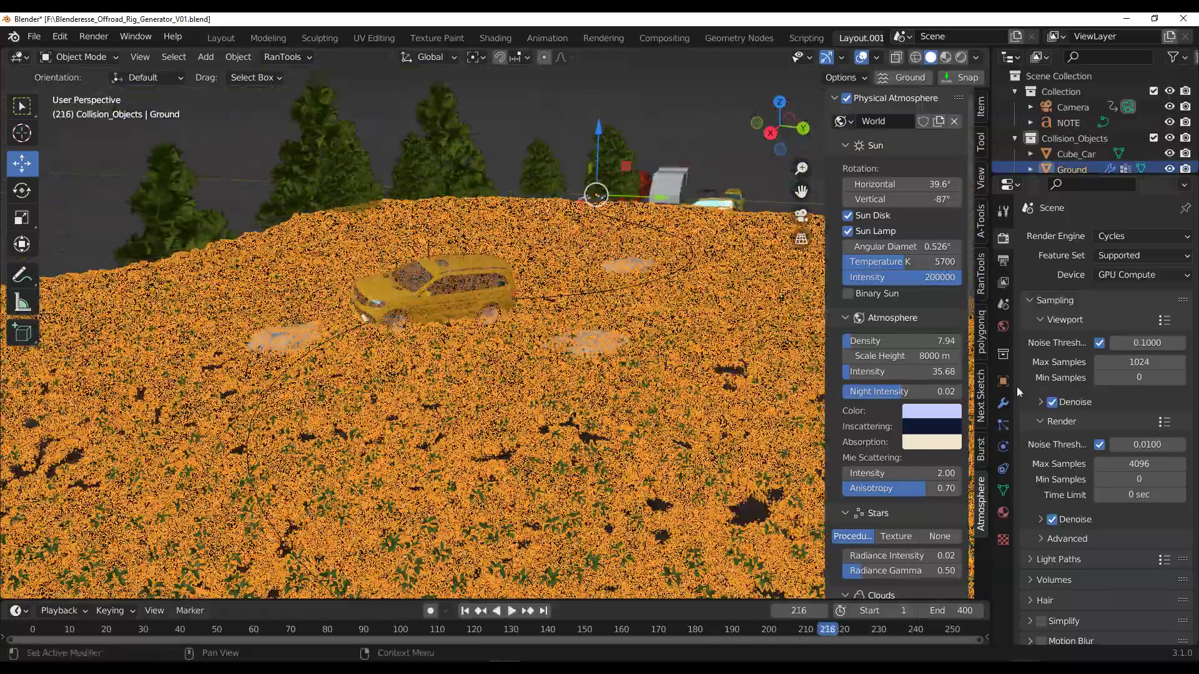
# - Show the rig's Geometry Nodes modifier settings, deselect everything and switch the viewport to rendered shading
pyautogui.click(1003, 403)
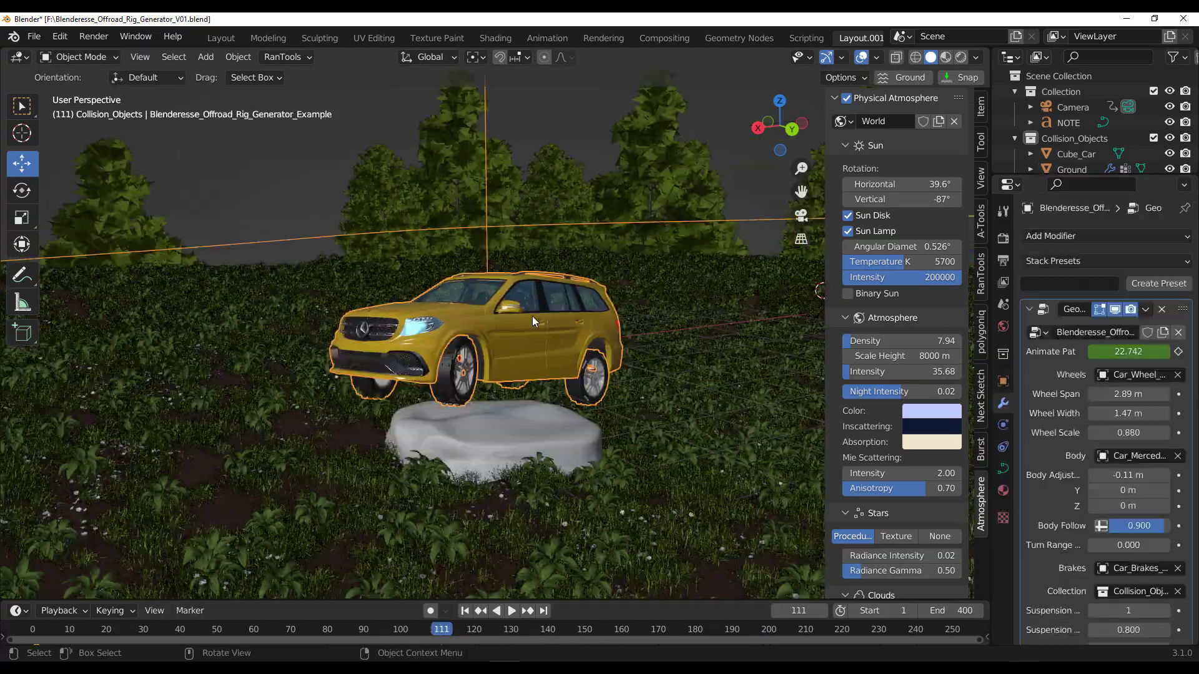
pyautogui.moveTo(532, 316); pyautogui.dragTo(621, 287, button='middle')
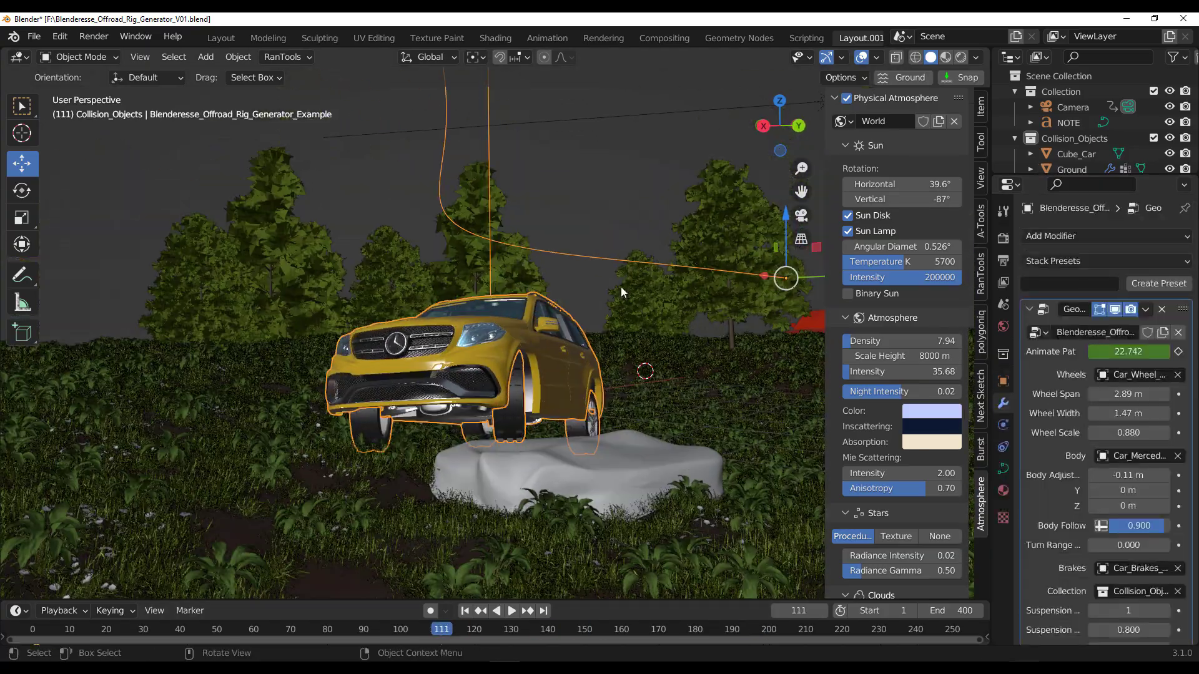
pyautogui.click(604, 181)
pyautogui.press('z')
pyautogui.press('8')
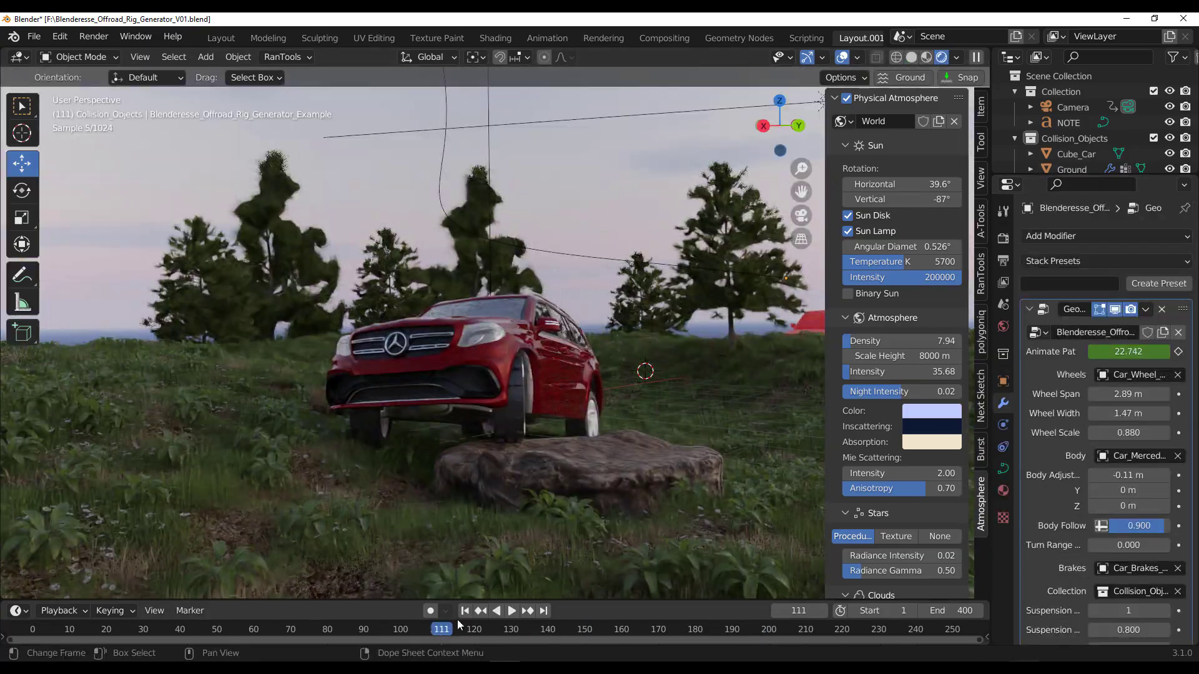
# - Inspect the rendered car on the rock from several distances and scrub the animation back to frame 97
pyautogui.scroll(-3, 609, 339)
pyautogui.moveTo(608, 339); pyautogui.dragTo(582, 354, button='middle')
pyautogui.scroll(5, 459, 399)
pyautogui.moveTo(459, 399); pyautogui.dragTo(517, 382, button='middle')
pyautogui.scroll(-7, 504, 398)
pyautogui.scroll(1, 517, 382)
pyautogui.moveTo(441, 633); pyautogui.dragTo(389, 630)
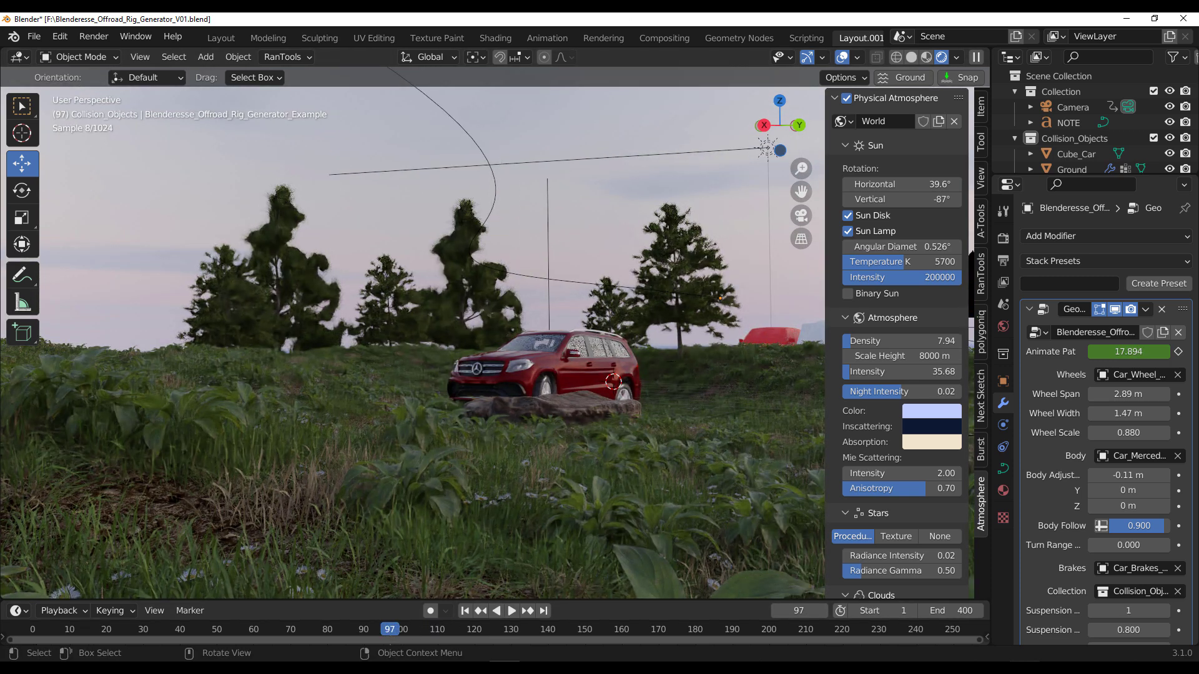